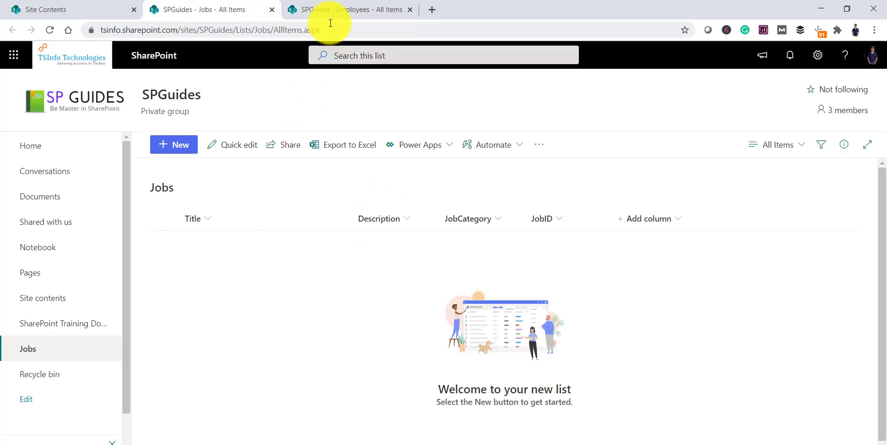
Step: Review the Employees list and the unique ID format examples in the PowerPoint slide show
left_click(330, 8)
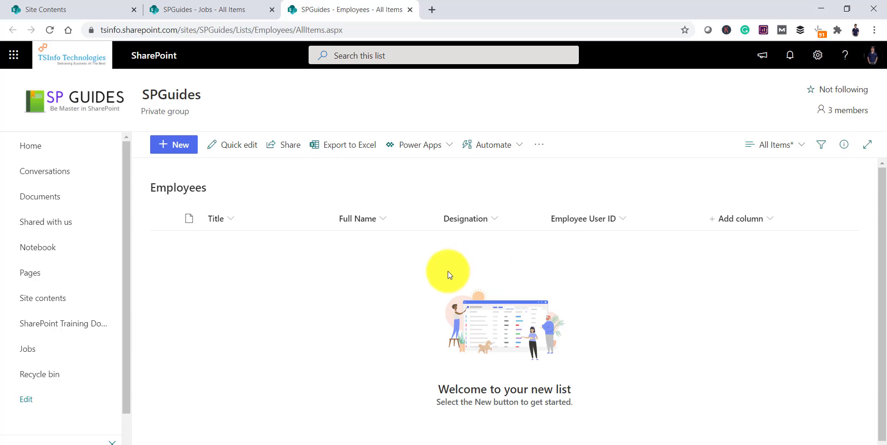
left_click(426, 444)
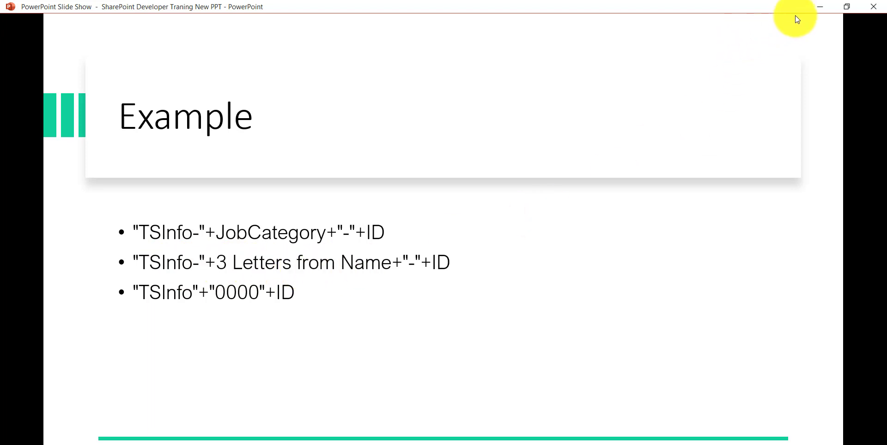
left_click(818, 10)
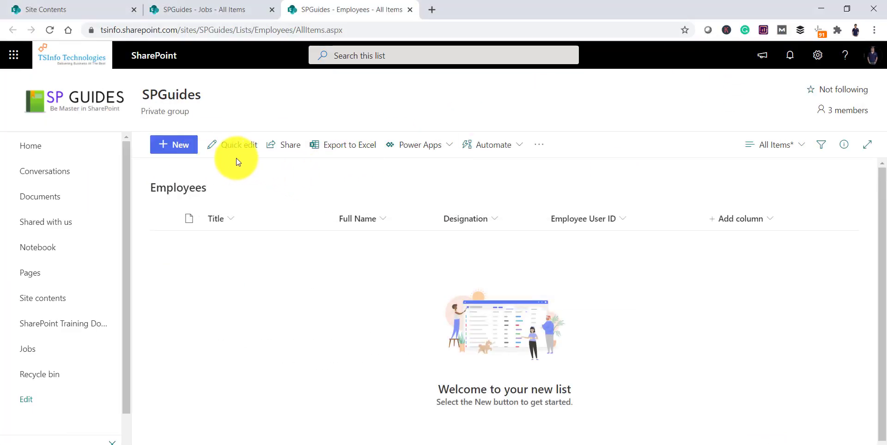
Step: Open Power Automate in a new browser tab and start building an automated flow from blank
left_click(431, 10)
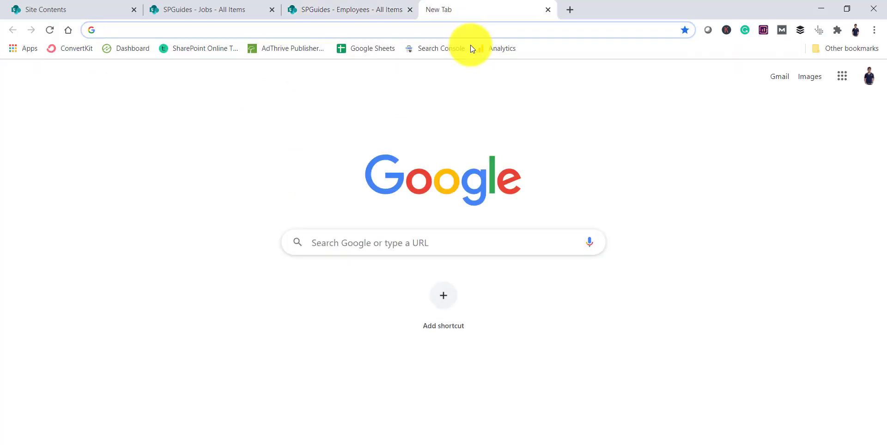
type("flo")
key("Return")
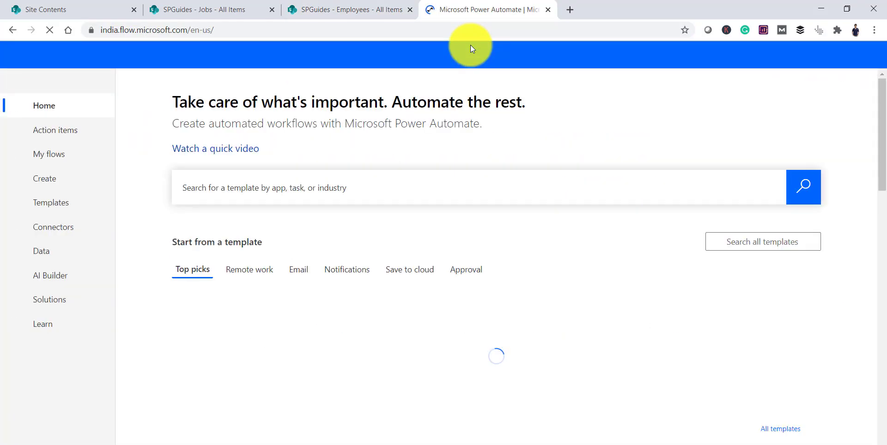
left_click(39, 184)
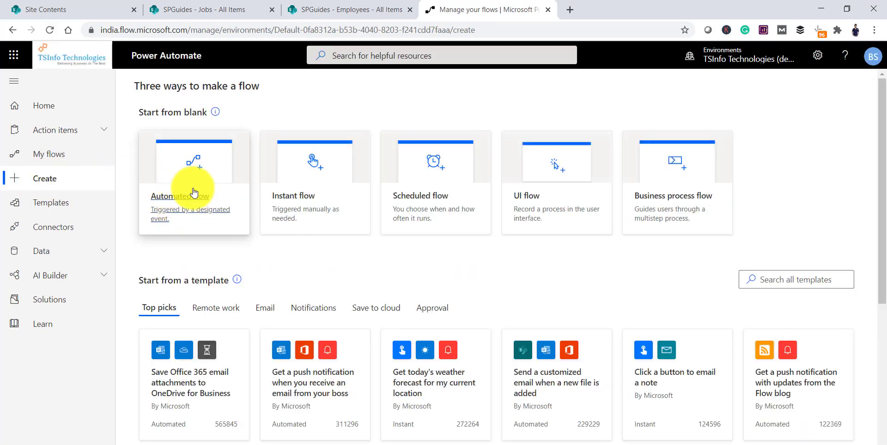
left_click(192, 191)
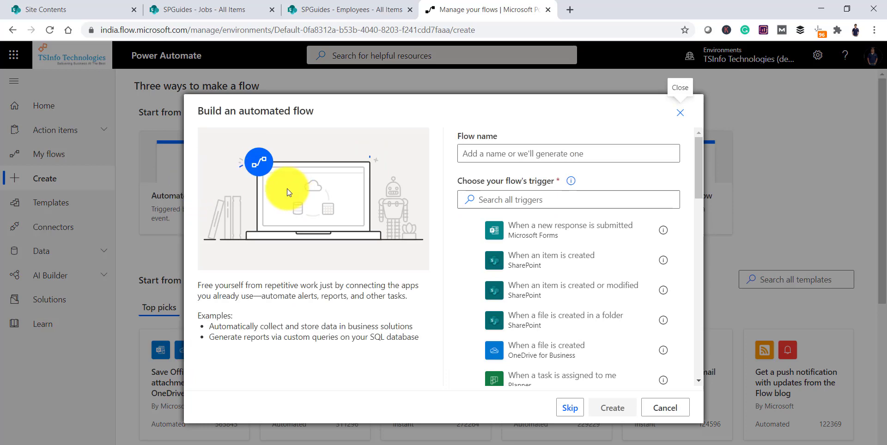
Step: Create the flow as GenerateUniqueID with the SharePoint trigger "When an item is created"
left_click(514, 156)
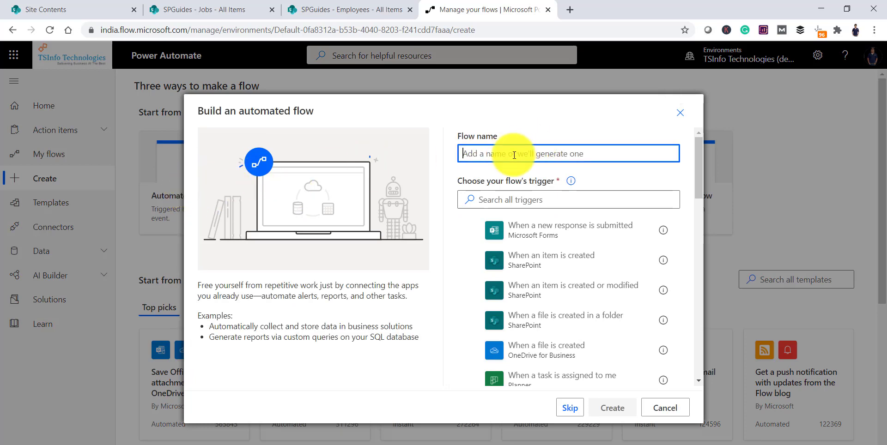
type("G")
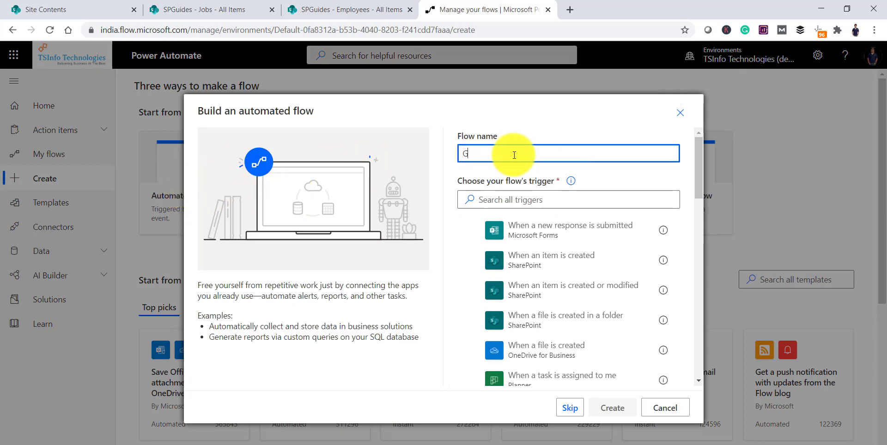
type("enerateUniqueID")
left_click(505, 200)
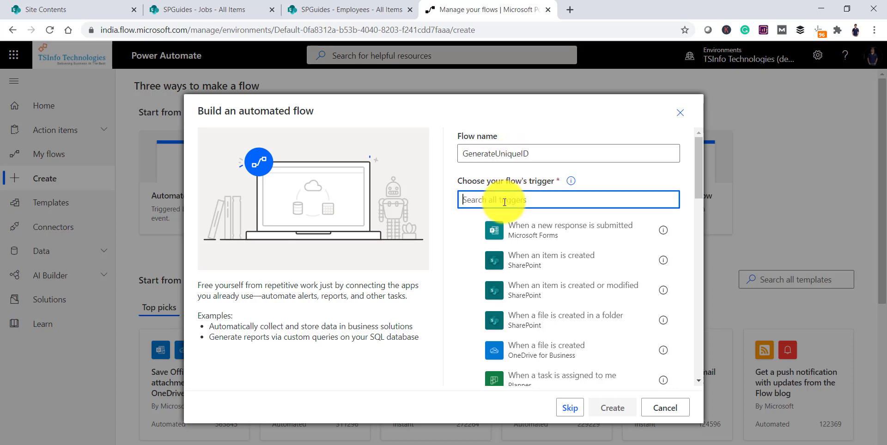
left_click(565, 265)
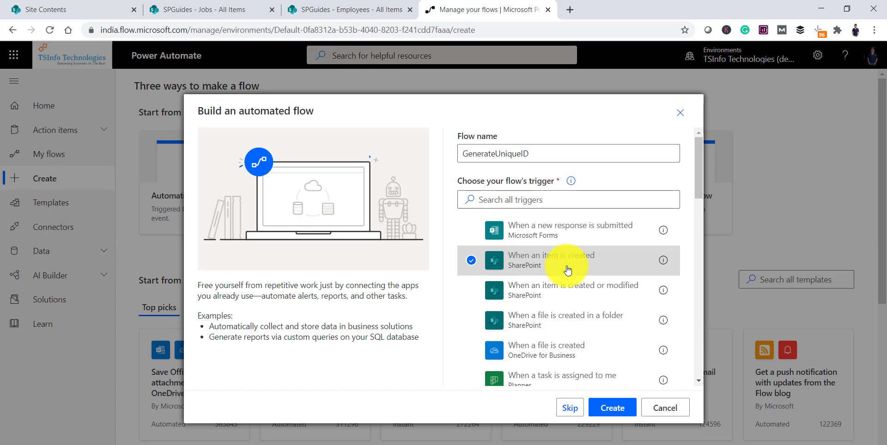
left_click(609, 407)
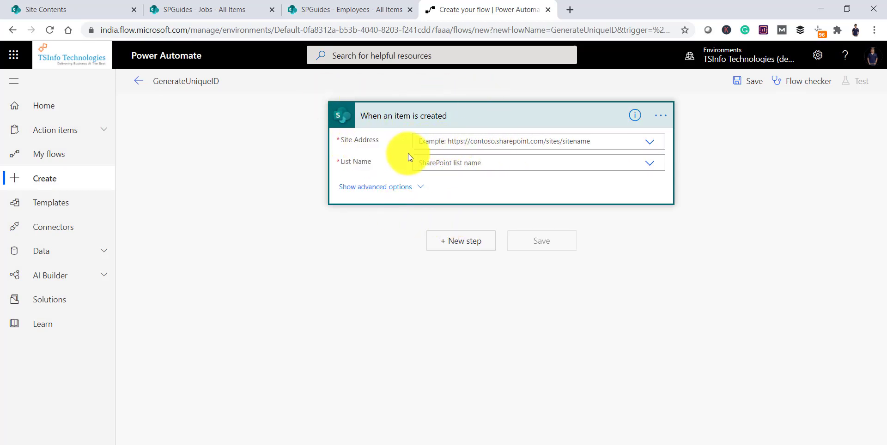
Step: Point the trigger to the SPGuides site and its Employees list
left_click(466, 143)
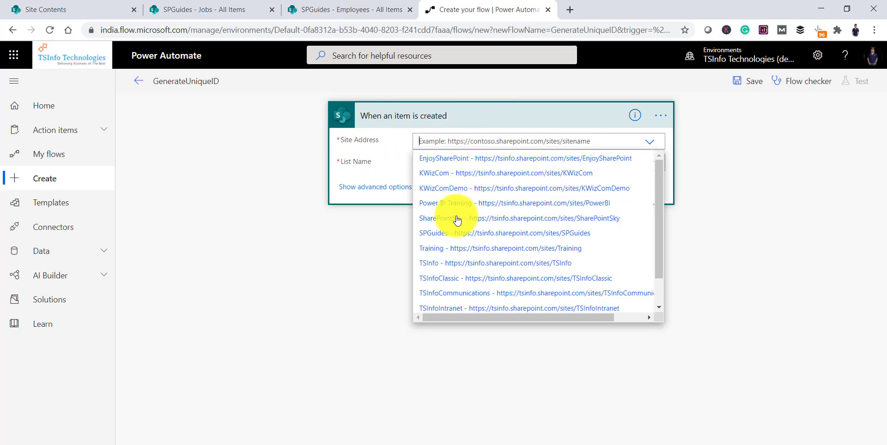
left_click(462, 228)
left_click(323, 9)
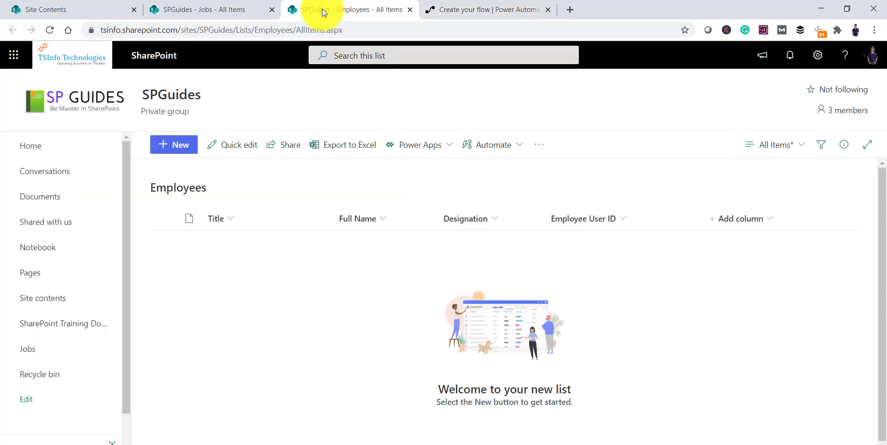
left_click(497, 13)
left_click(467, 164)
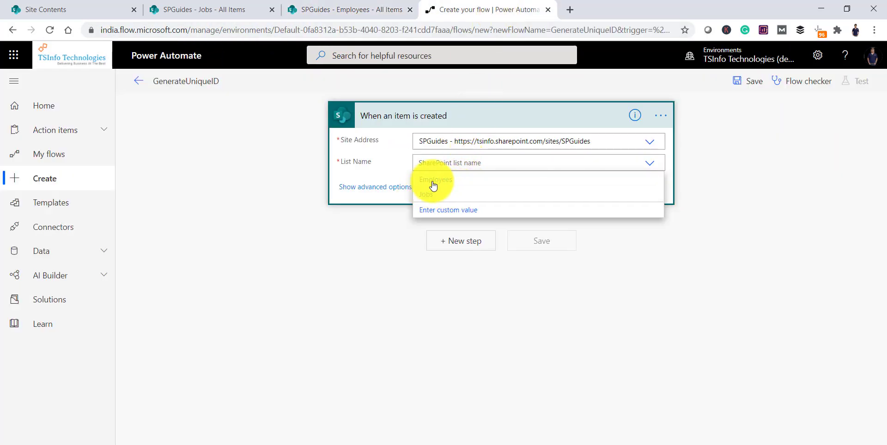
left_click(444, 179)
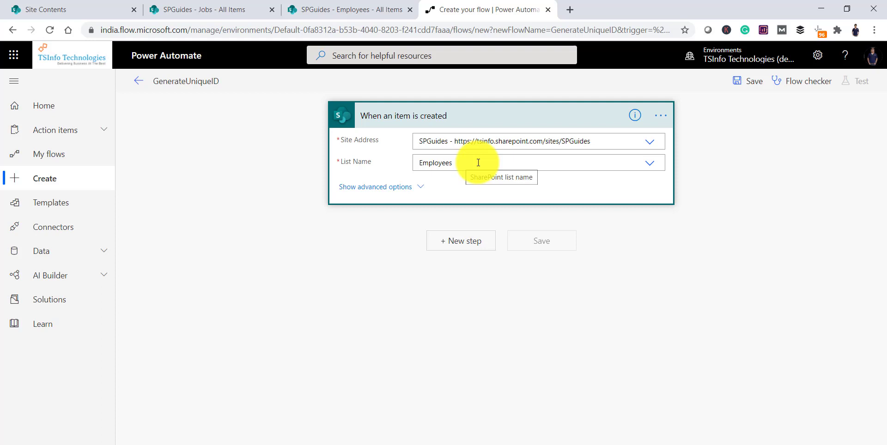
Step: Add an Initialize variable action after the trigger
left_click(462, 244)
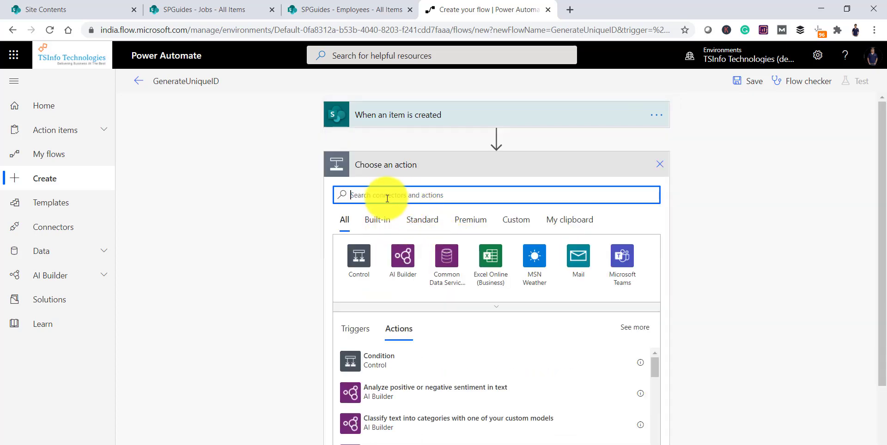
type("ini")
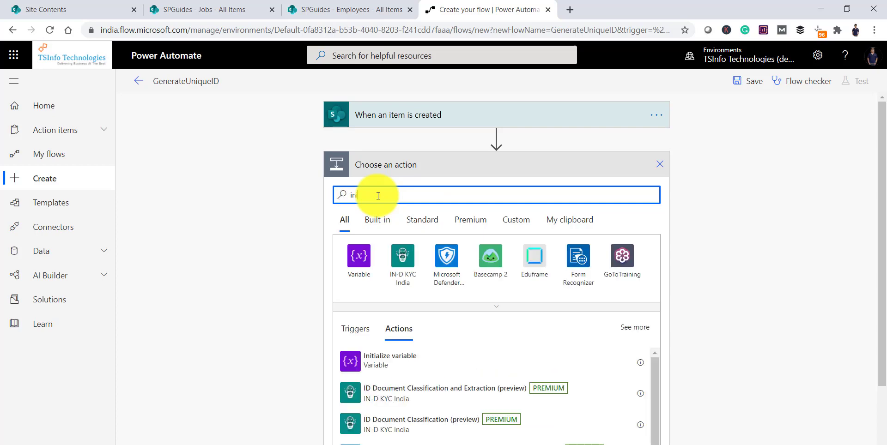
left_click(394, 362)
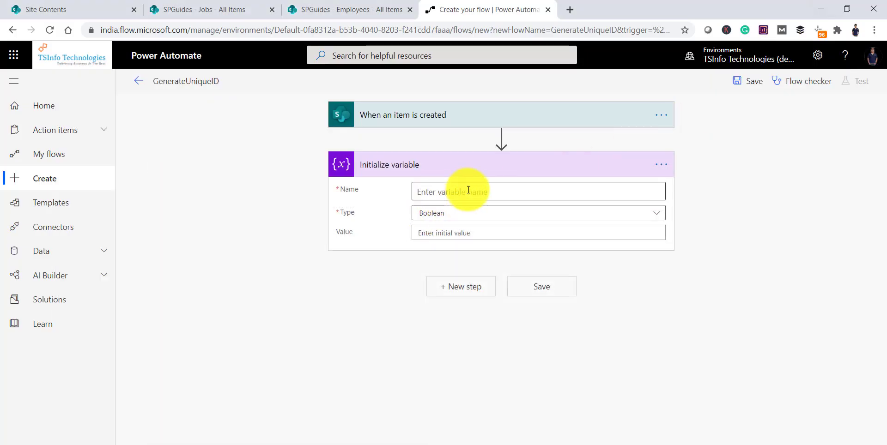
Step: Name the variable uniqueid and set its type to String
left_click(466, 190)
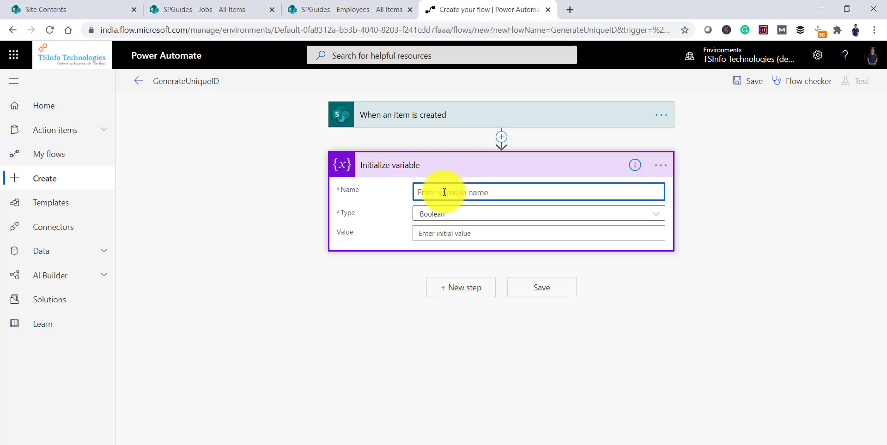
type("unique")
type("User")
key("BackSpace")
key("BackSpace")
key("BackSpace")
key("BackSpace")
type("id")
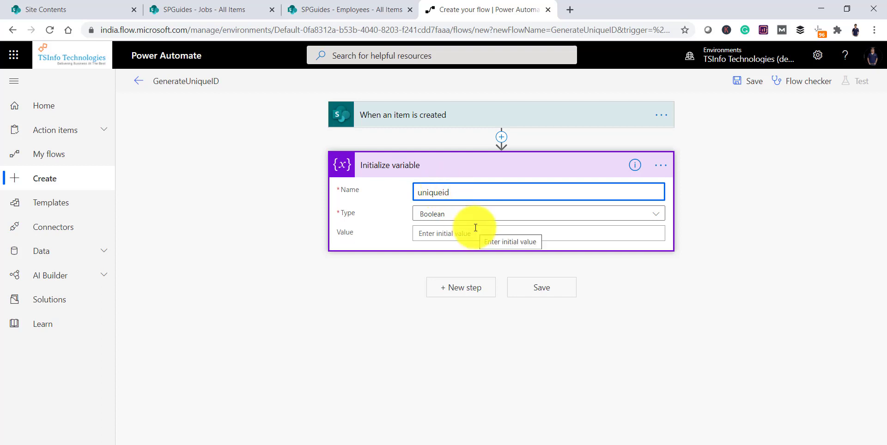
left_click(463, 218)
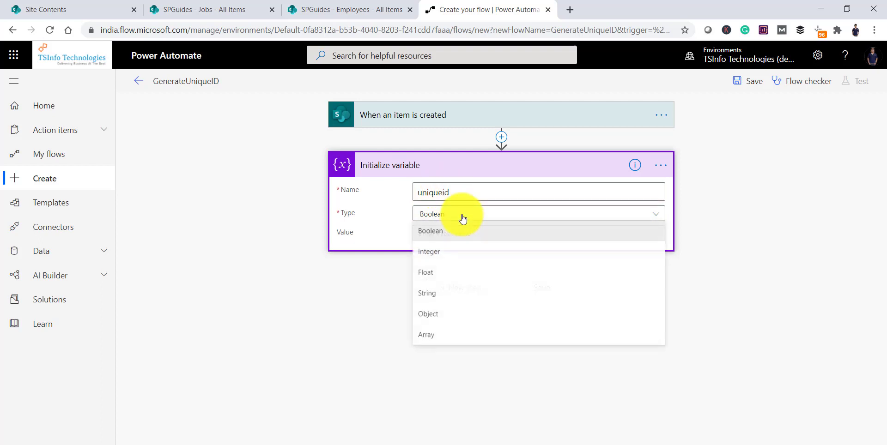
left_click(451, 292)
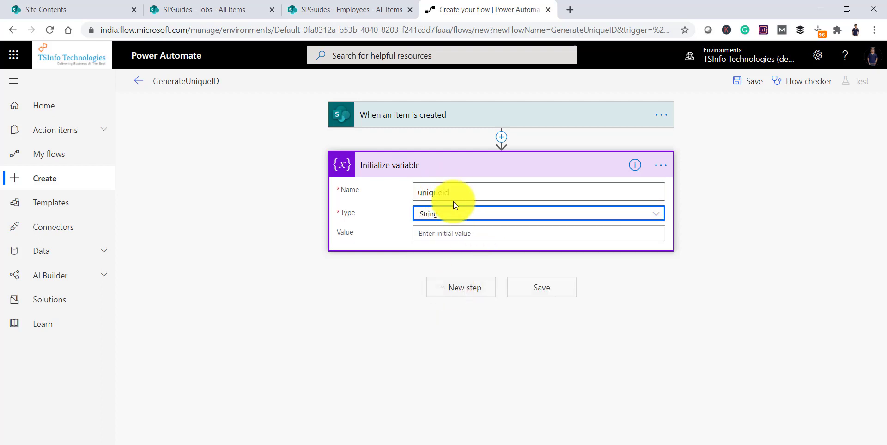
Step: Open the expression editor for the variable's initial value and examine the full set of string functions
left_click(792, 444)
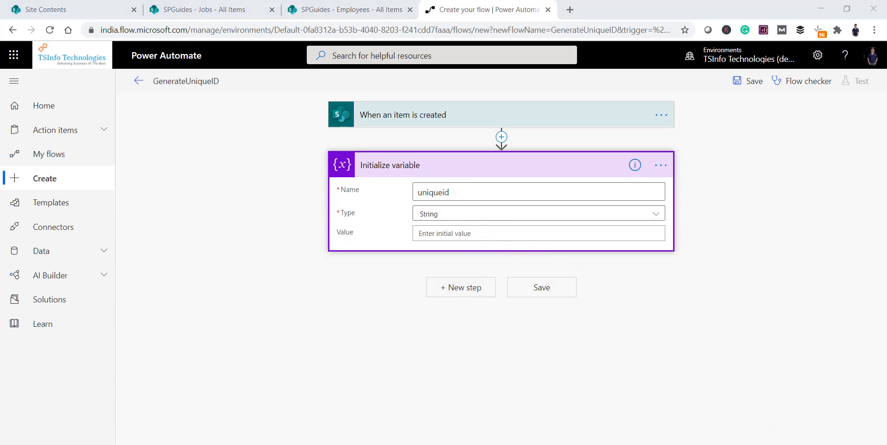
left_click(440, 234)
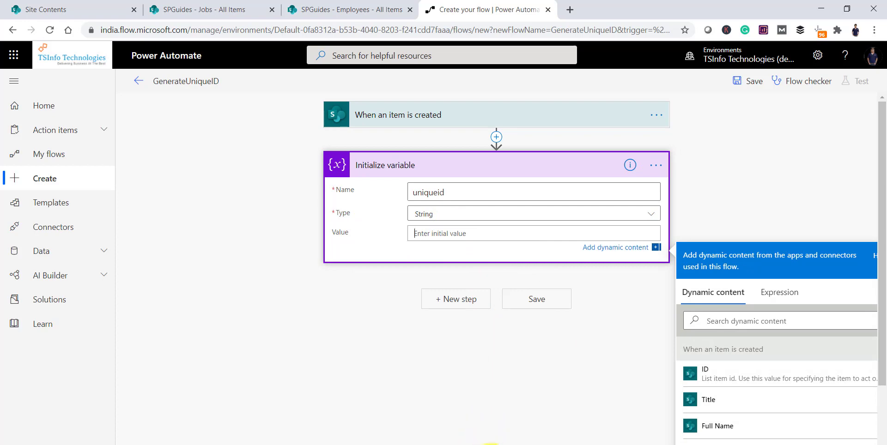
scroll(629, 261, "down", 1)
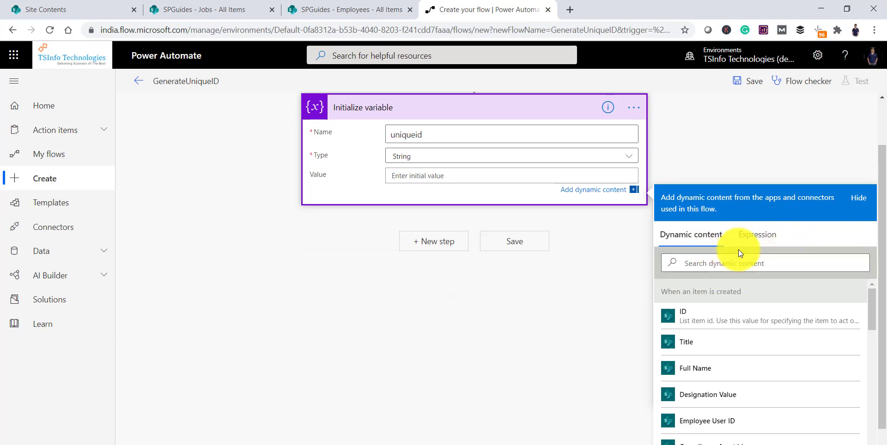
left_click(749, 239)
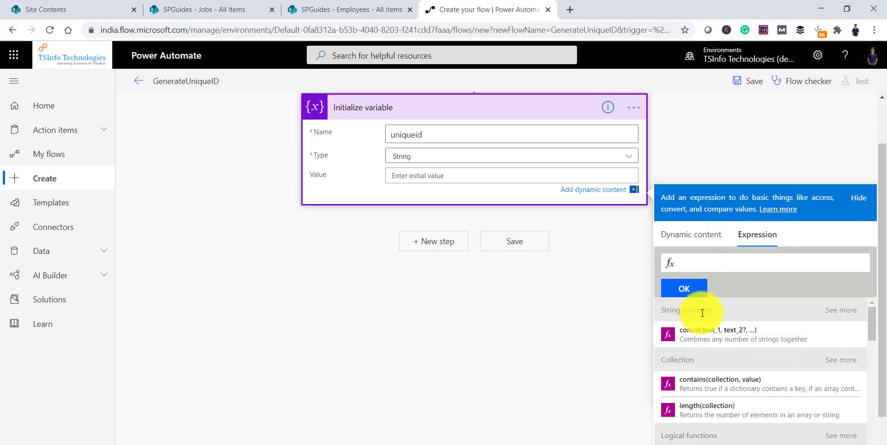
left_click(840, 314)
scroll(840, 333, "down", 7)
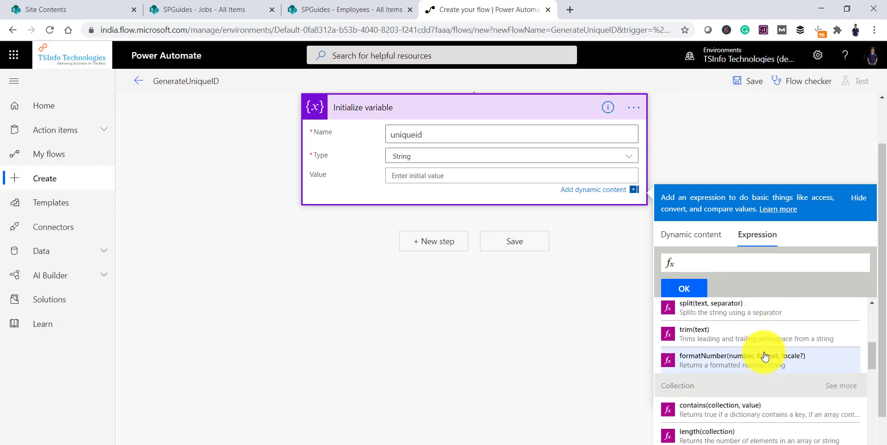
scroll(764, 354, "up", 5)
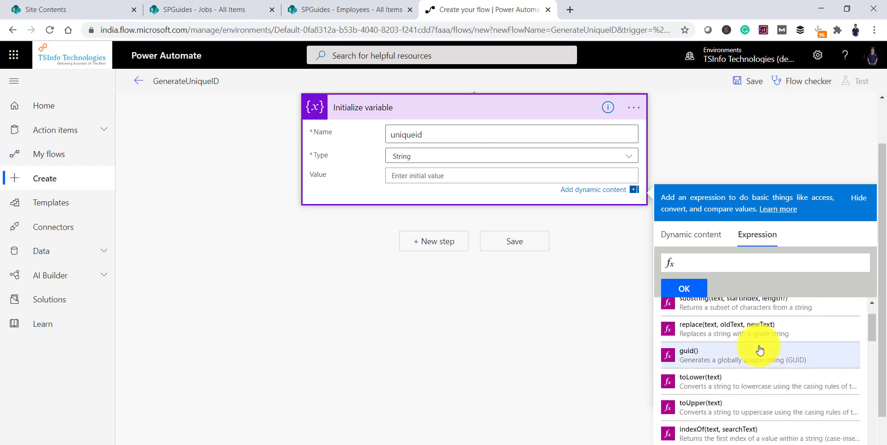
scroll(758, 350, "up", 2)
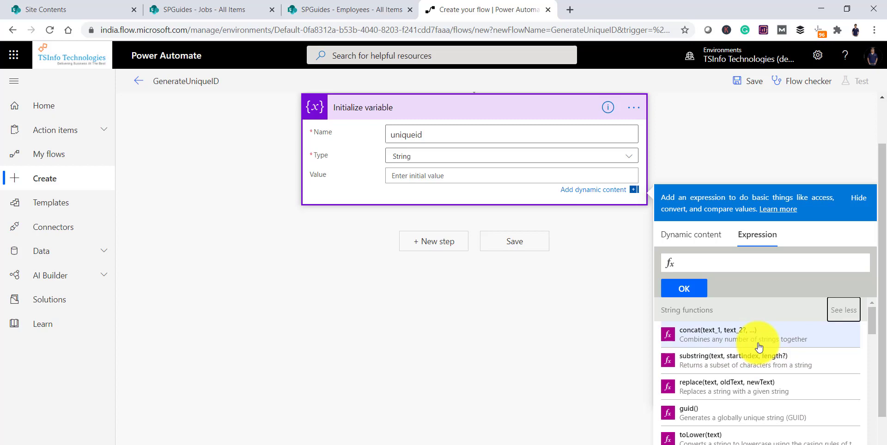
scroll(556, 360, "up", 2)
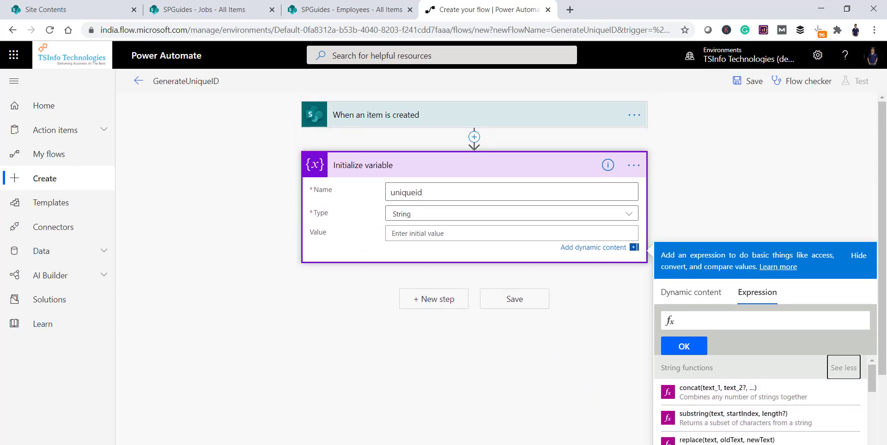
Step: Switch to the Blog file in Notepad, insert blank lines above the concat expression and move the window clear of the variable's fields
key("alt+Tab")
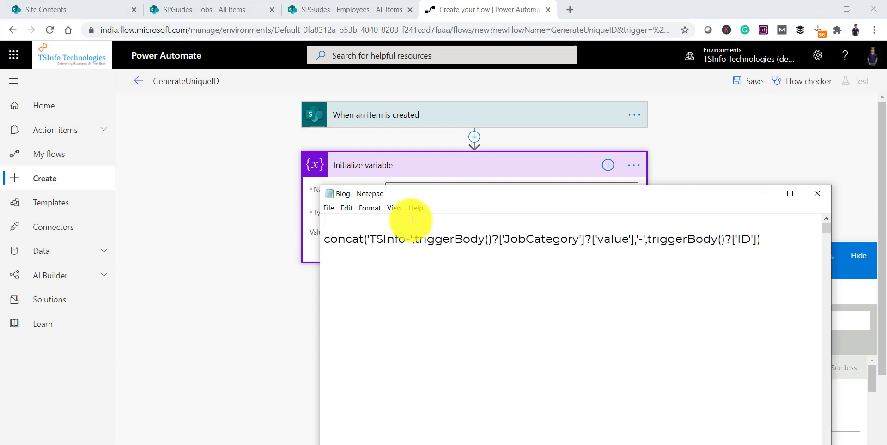
key("Return")
key("Return")
key("Return")
key("Return")
key("Return")
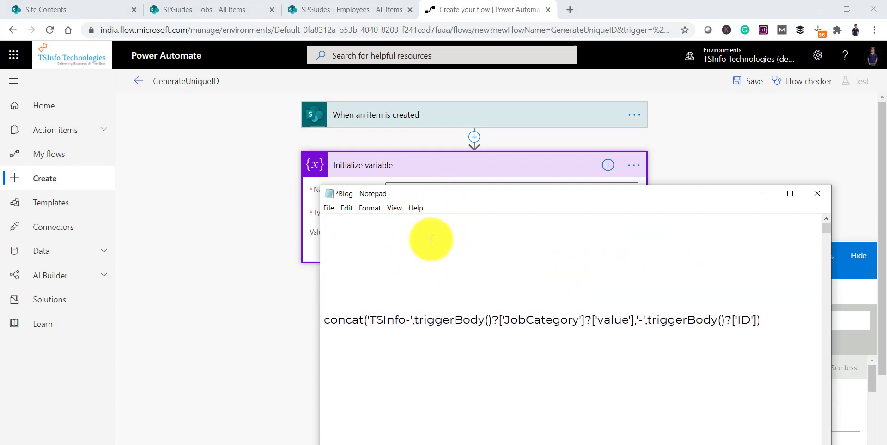
left_click_drag(452, 190, 396, 263)
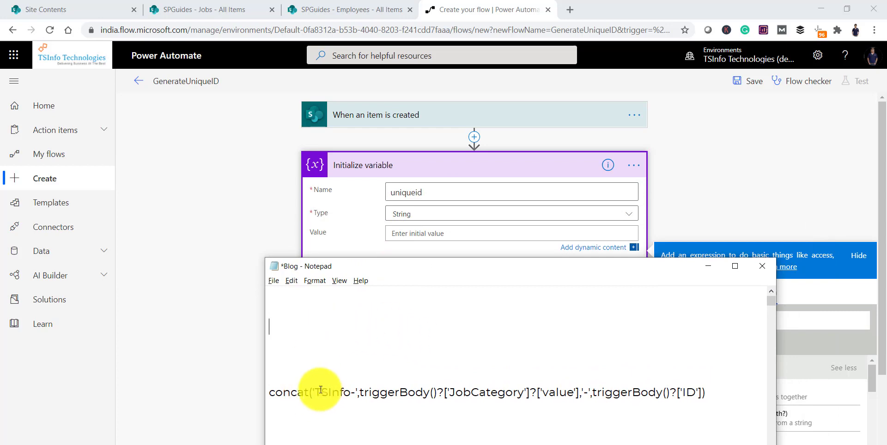
Step: Copy the opening concat( from the existing expression onto a blank line above it in the Blog file
left_click_drag(312, 392, 259, 390)
key("ctrl+c")
left_click(308, 327)
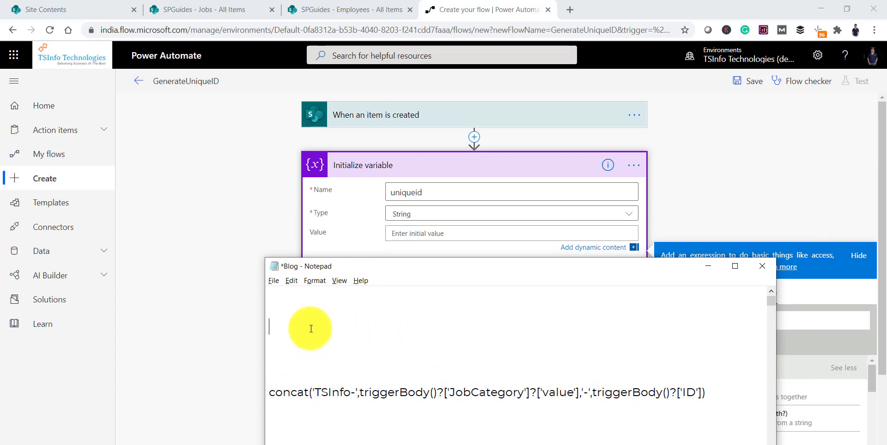
key("ctrl+v")
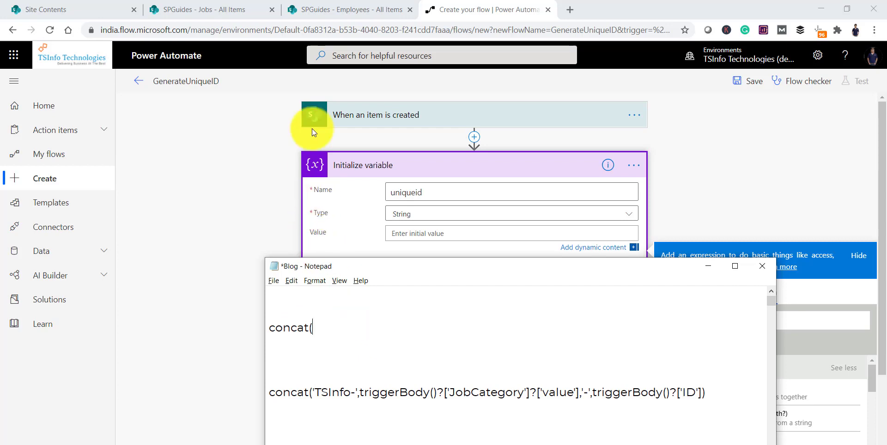
Step: Switch to the Employees list in SharePoint
left_click(352, 7)
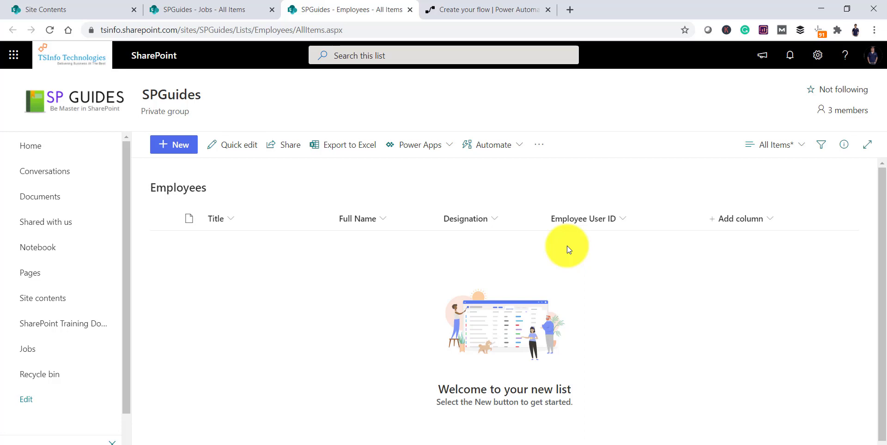
left_click(788, 152)
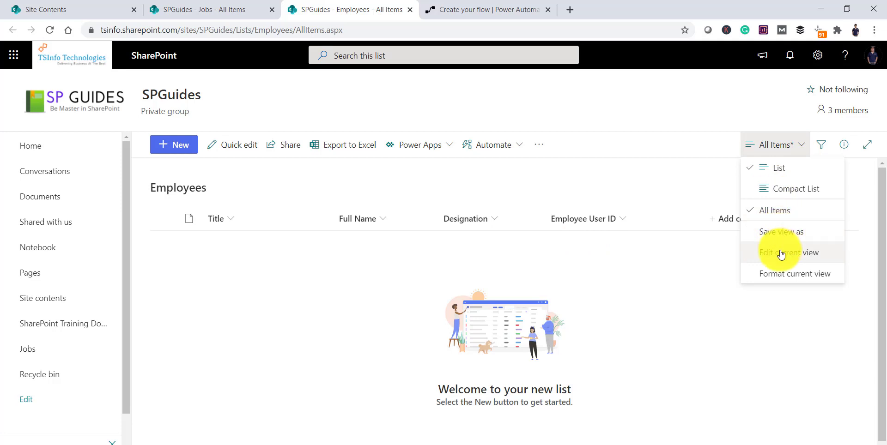
left_click(695, 237)
left_click(721, 220)
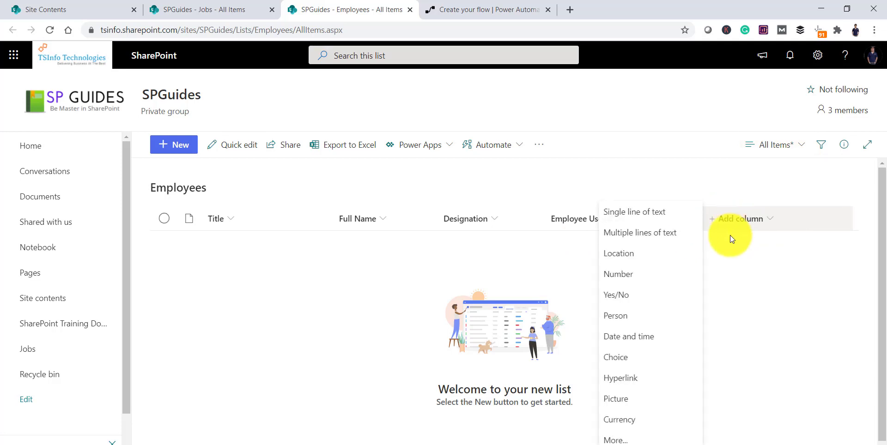
left_click(787, 278)
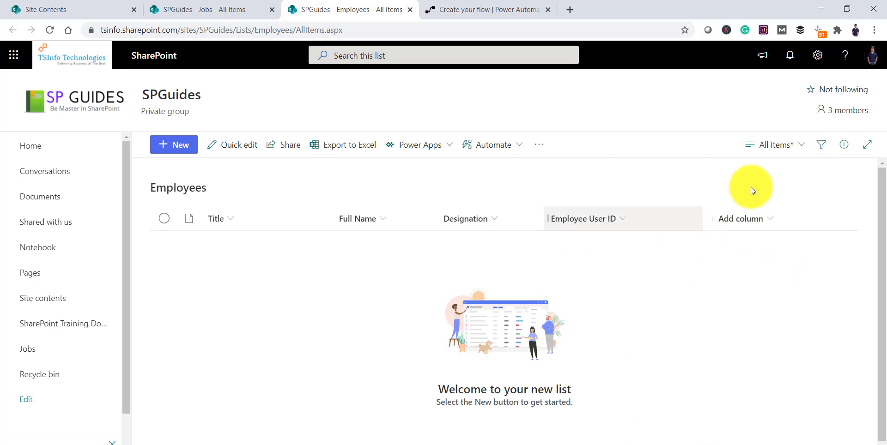
Step: Show the ID column in the Employees list's All Items view and move it ahead of the Title column
left_click(797, 147)
left_click(757, 253)
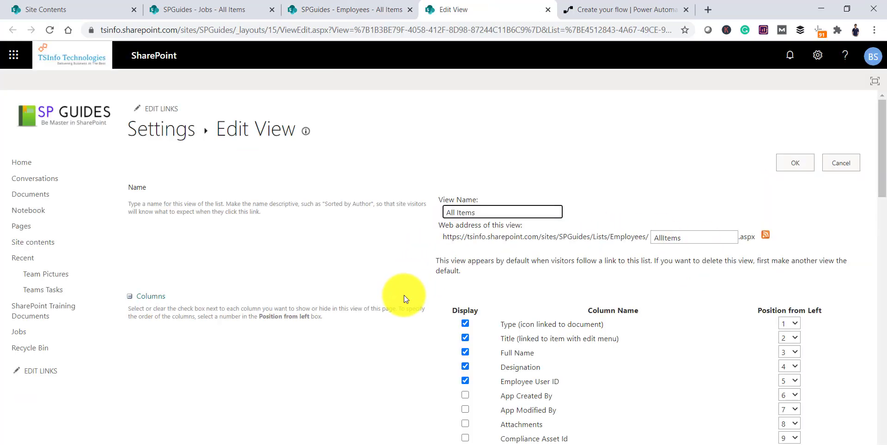
scroll(456, 315, "down", 5)
scroll(660, 201, "up", 5)
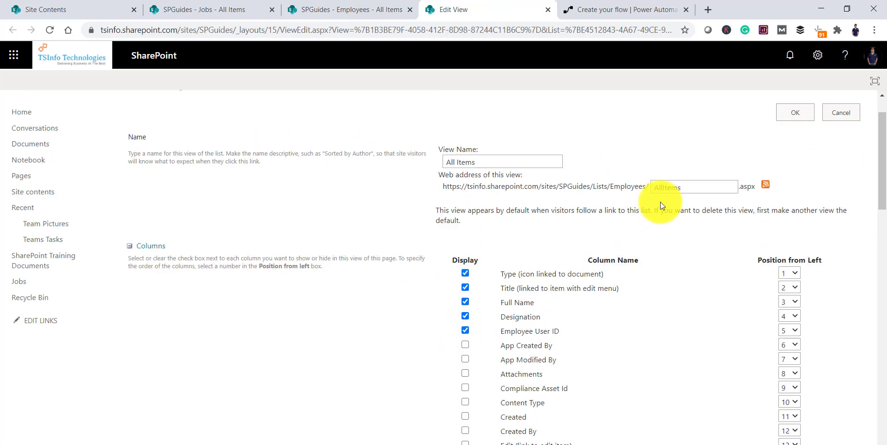
left_click(792, 163)
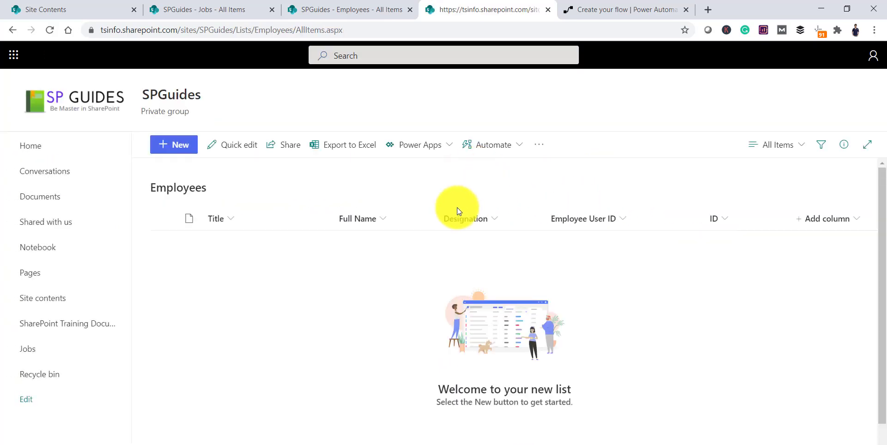
left_click_drag(747, 220, 217, 220)
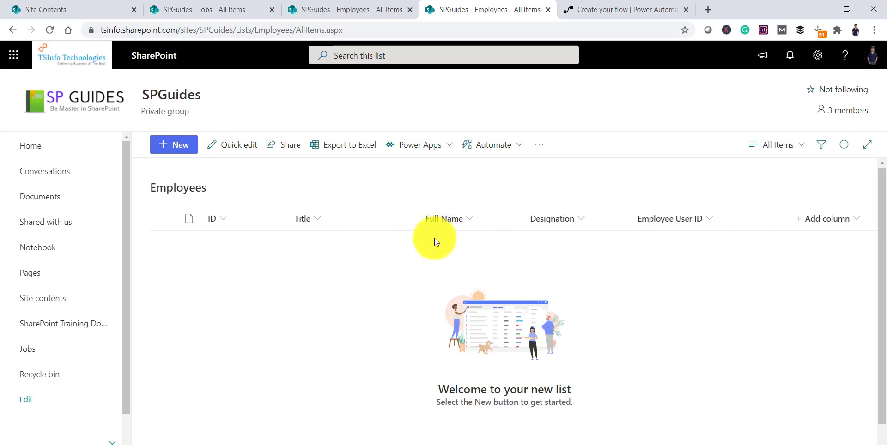
Step: Return to the Blog file in Notepad and extend the new concat expression with 'TSInfo-', followed by the existing triggerBody()?['ID'] reference
key("alt+Tab")
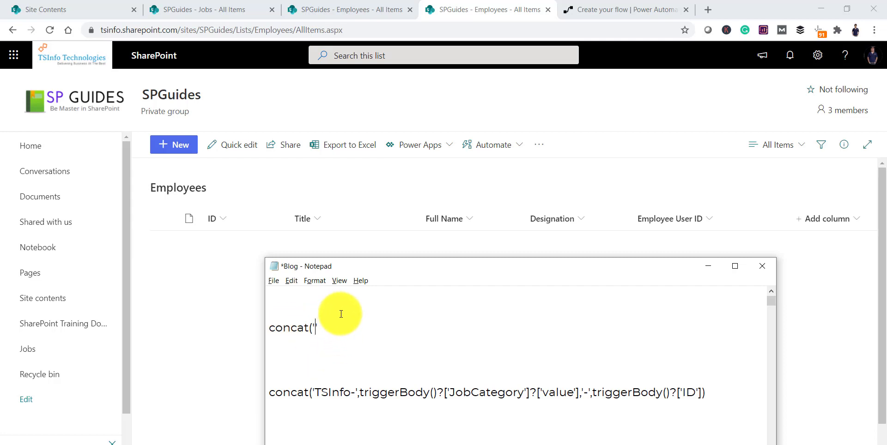
type("TSInfo-',")
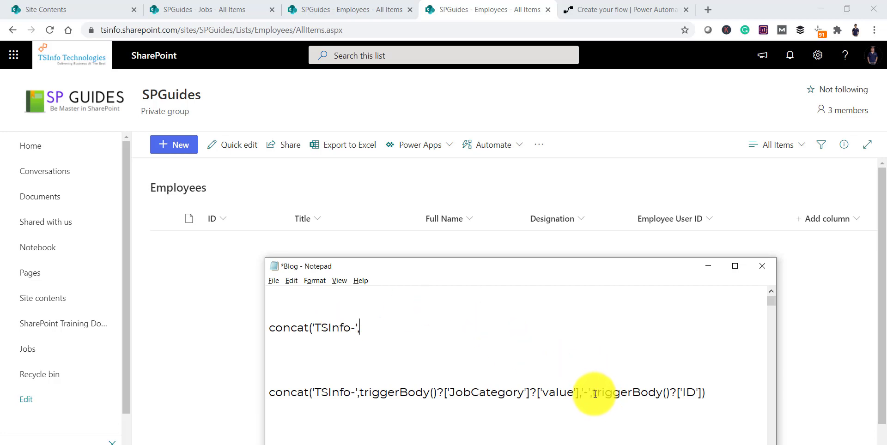
left_click_drag(592, 392, 702, 392)
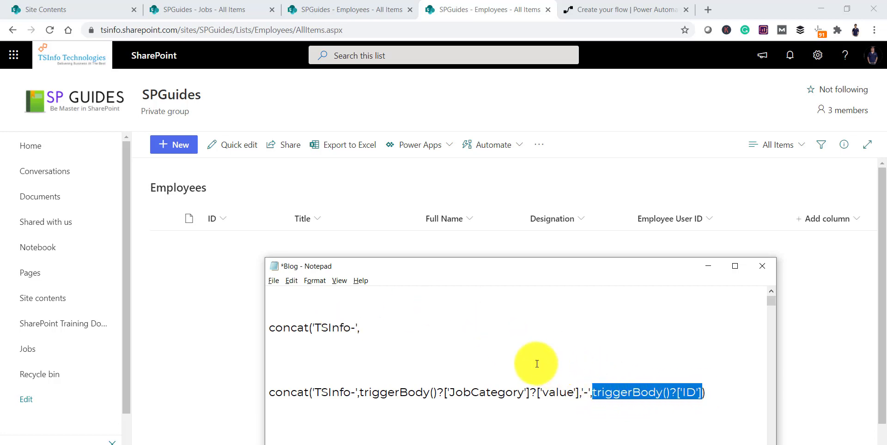
left_click(363, 325)
key("ctrl+v")
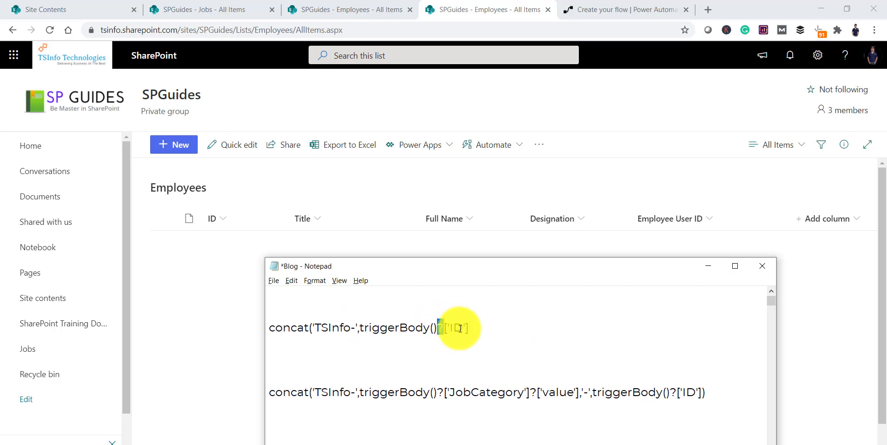
Step: Review the ID reference and the ?['value'] part of the sample expression, and end the new concat expression with a closing parenthesis
left_click_drag(470, 327, 445, 329)
left_click(488, 330)
left_click_drag(469, 328, 403, 325)
left_click(501, 340)
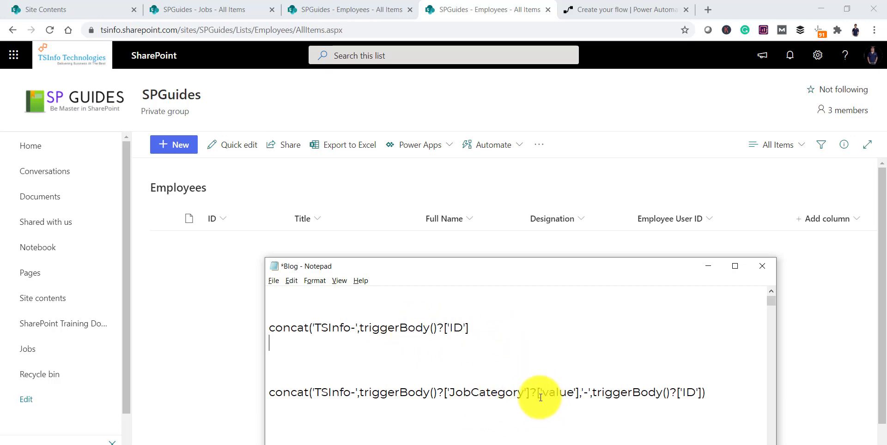
left_click_drag(532, 390, 578, 392)
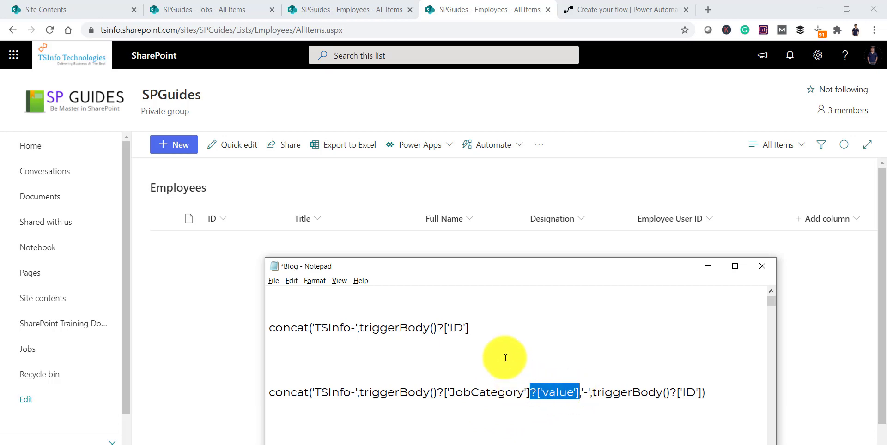
left_click(514, 339)
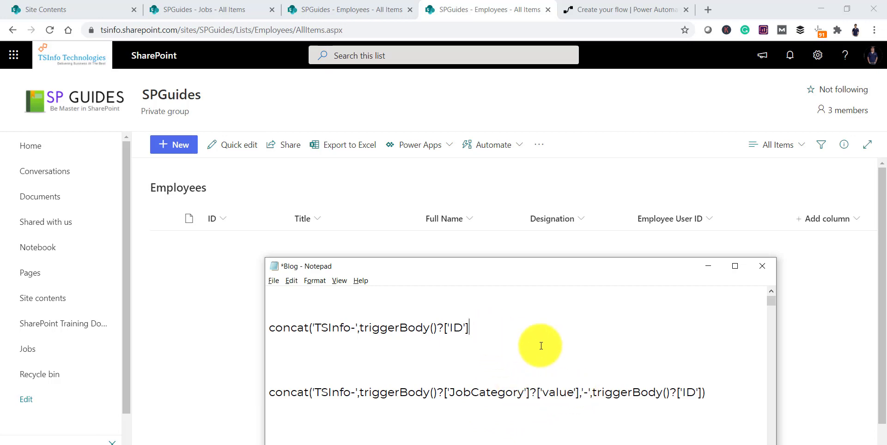
type(")")
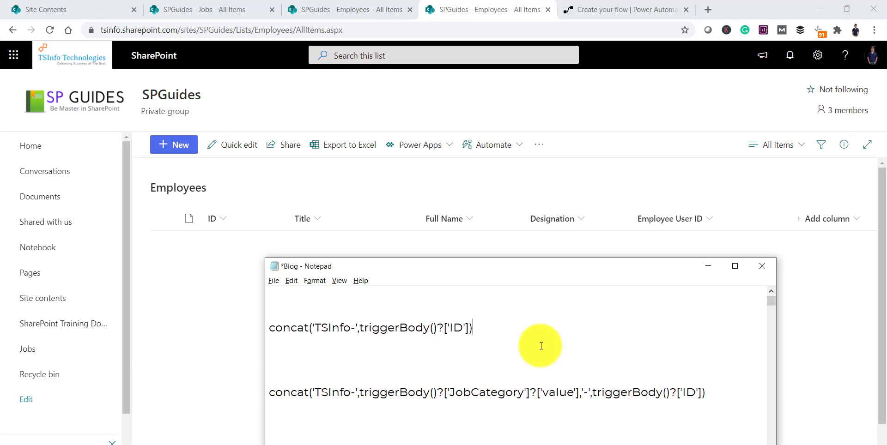
Step: Copy concat('TSInfo-',triggerBody()?['ID']) from Notepad and insert it in Power Automate as the expression for the uniqueid variable's initial value
key("shift+Home")
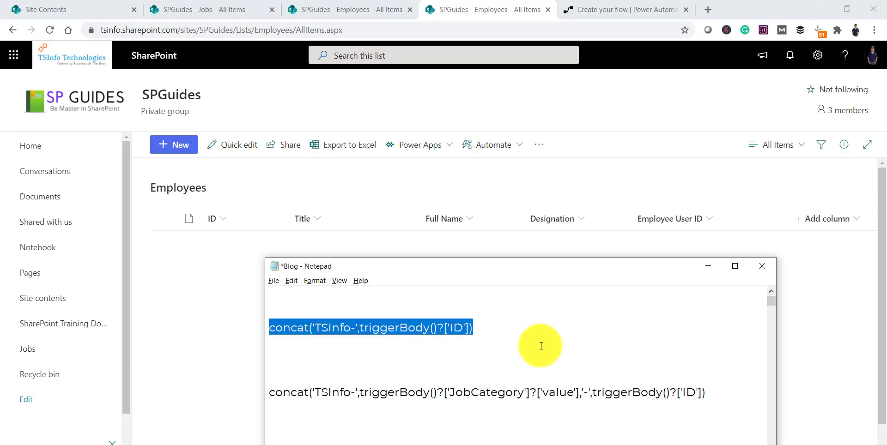
left_click(356, 323)
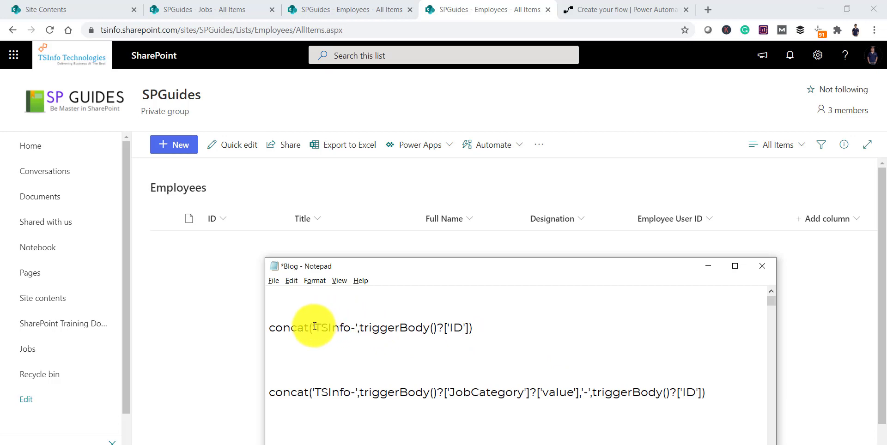
left_click_drag(314, 327, 359, 327)
left_click(410, 335)
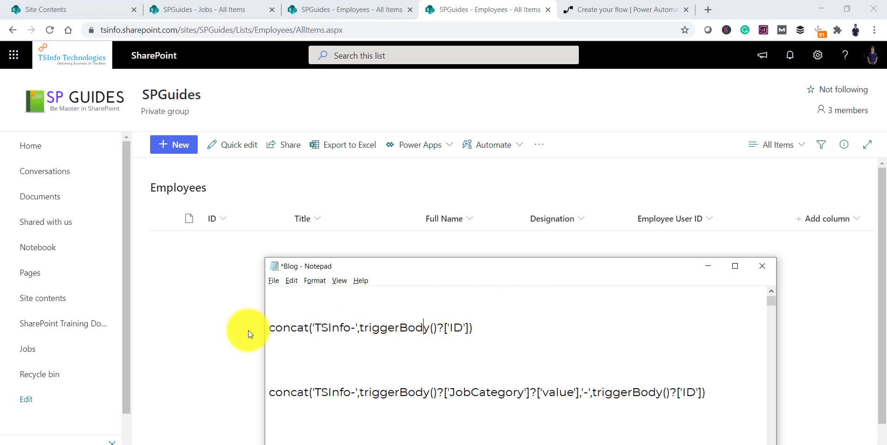
left_click_drag(267, 328, 481, 327)
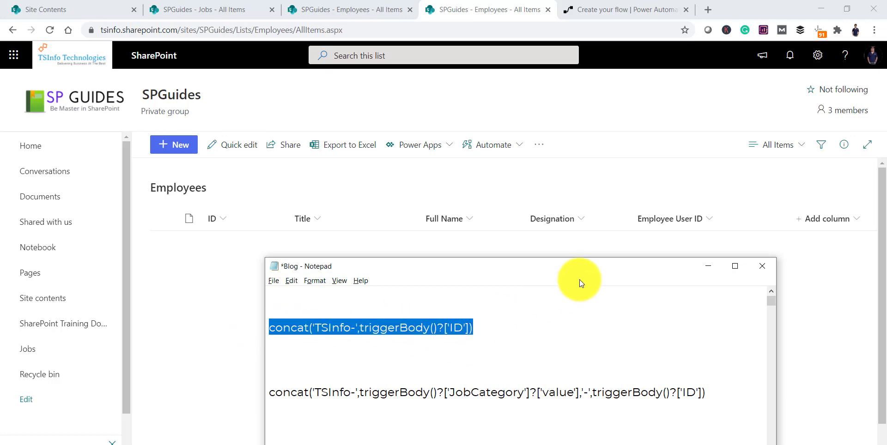
left_click(576, 10)
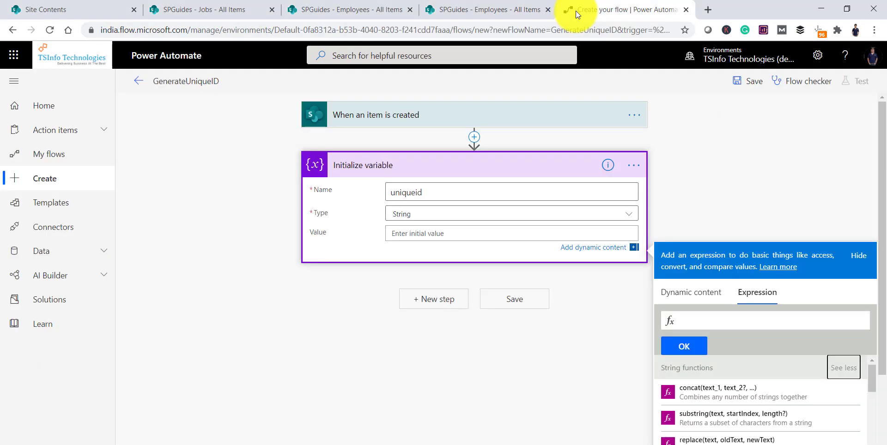
left_click(679, 322)
key("ctrl+v")
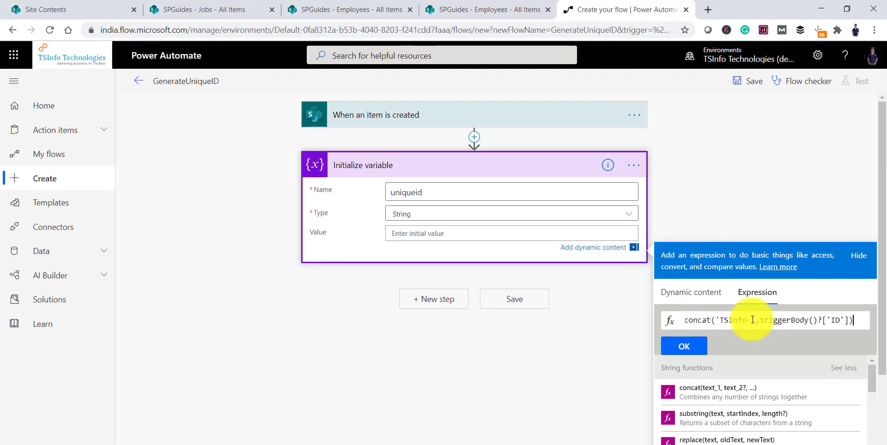
left_click(684, 346)
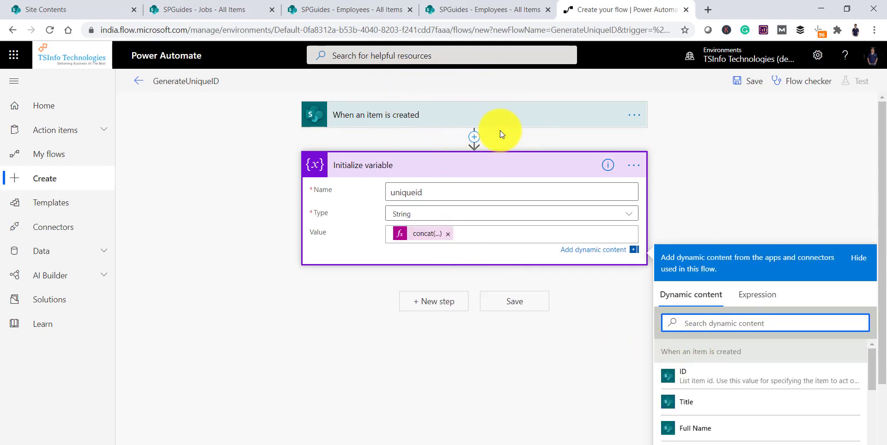
left_click(773, 190)
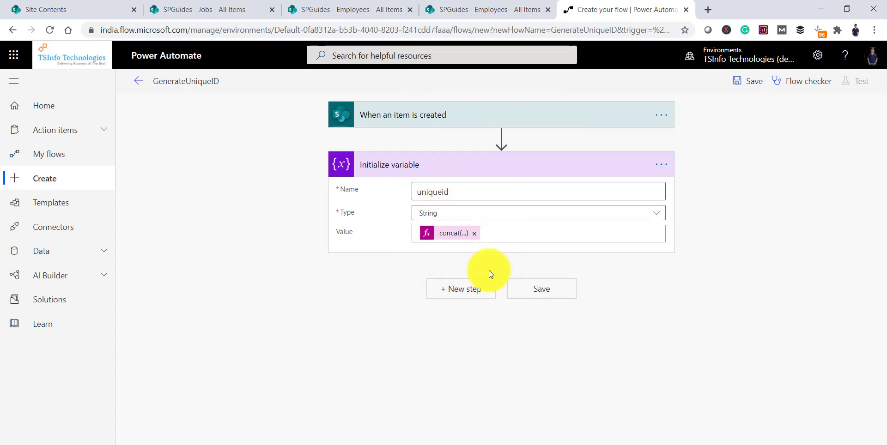
Step: Check the Employees list's columns, and add a SharePoint Update item action after the Initialize variable action
left_click(491, 292)
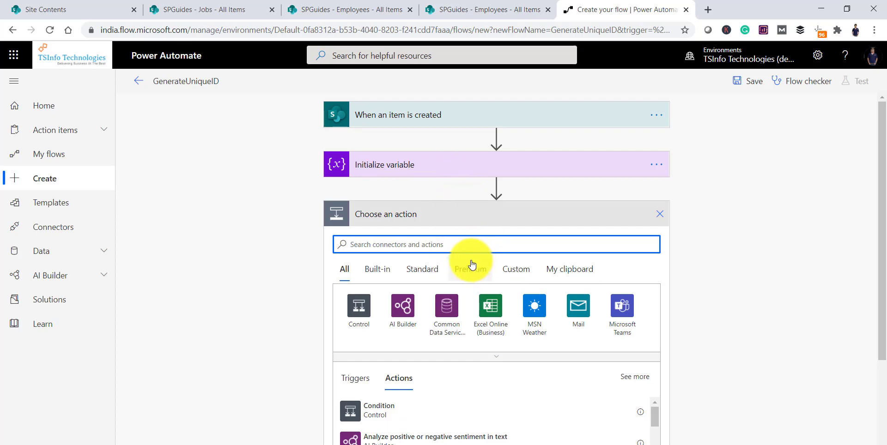
left_click(496, 8)
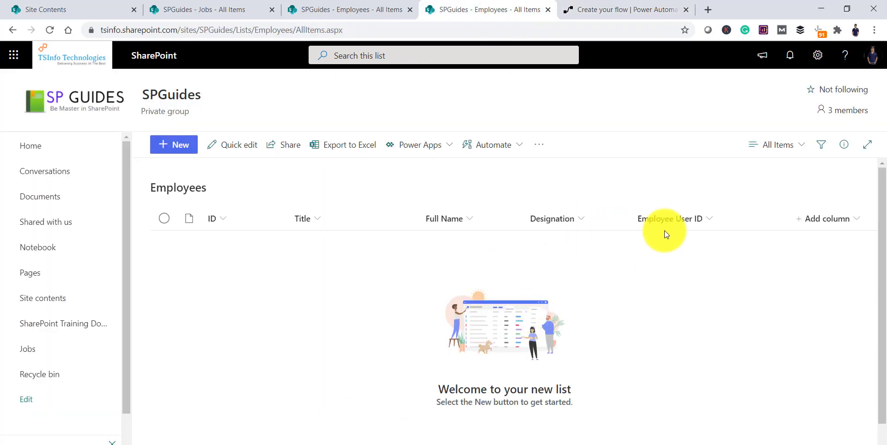
left_click(590, 17)
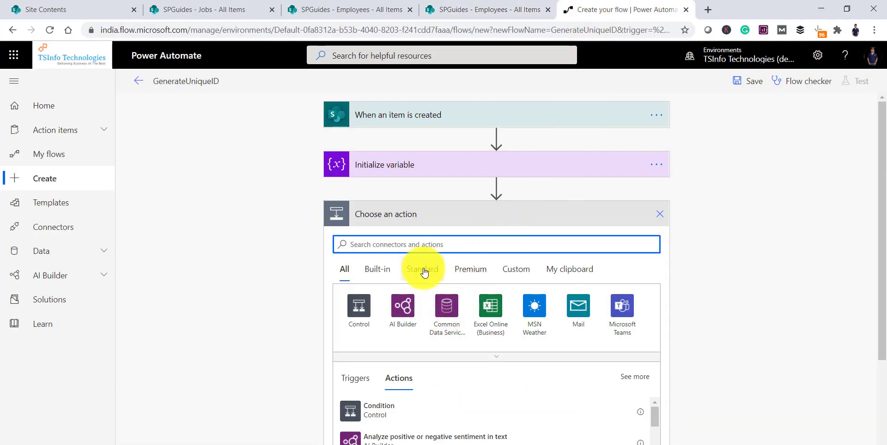
type("upda")
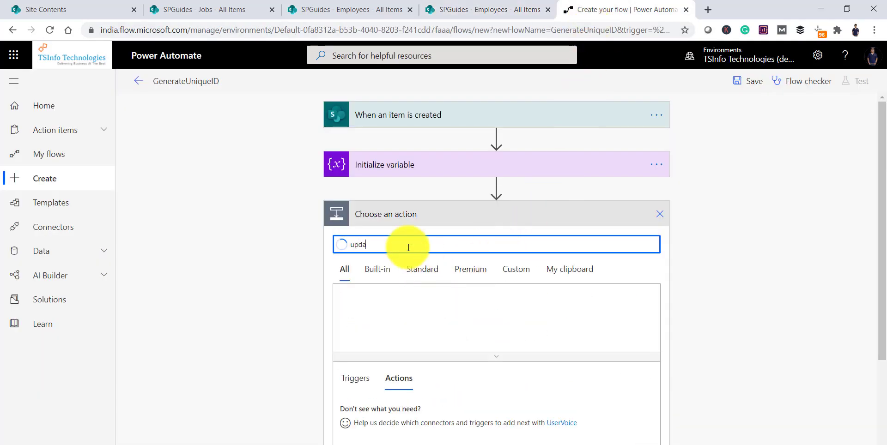
type("te item")
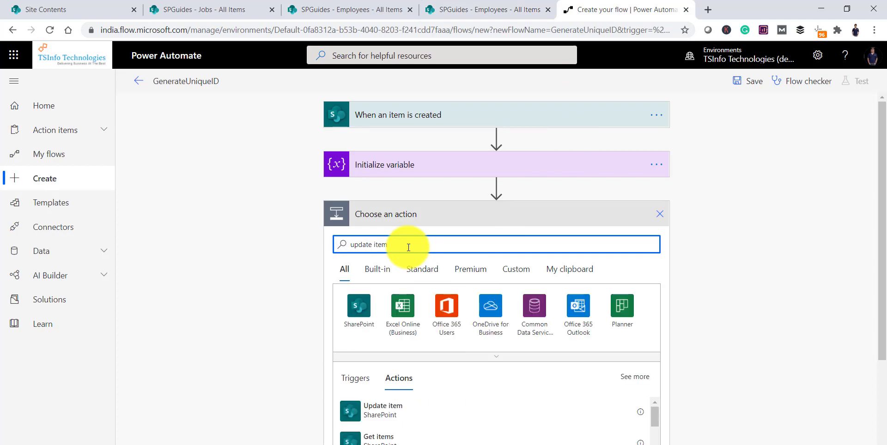
left_click(394, 409)
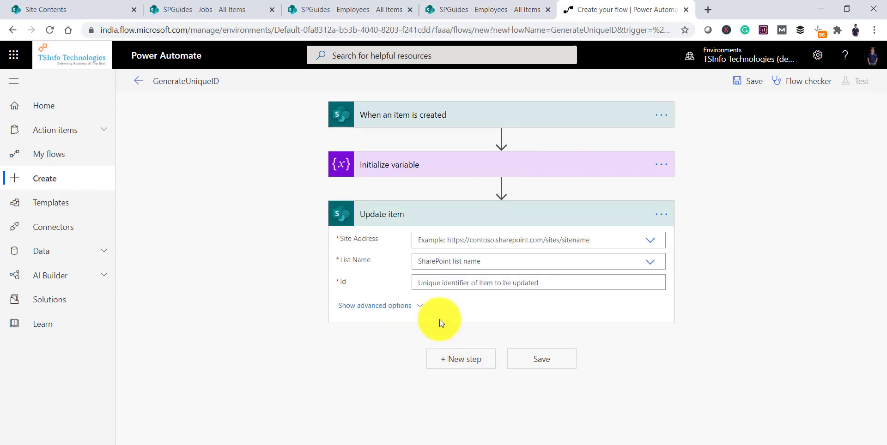
Step: Point the Update item action at the SPGuides site's Employees list, using the trigger's ID as the item Id
left_click(594, 247)
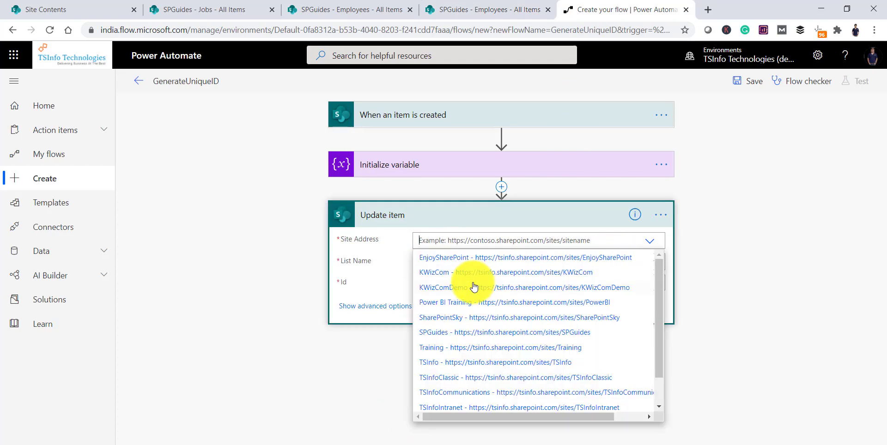
left_click(463, 329)
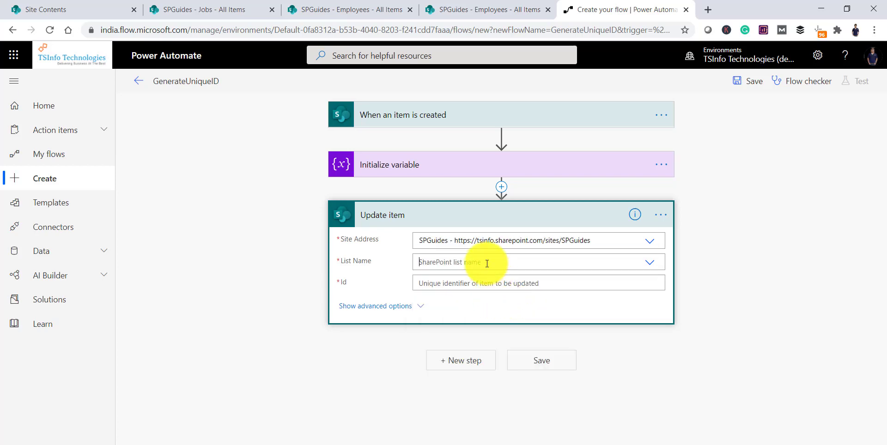
left_click(490, 262)
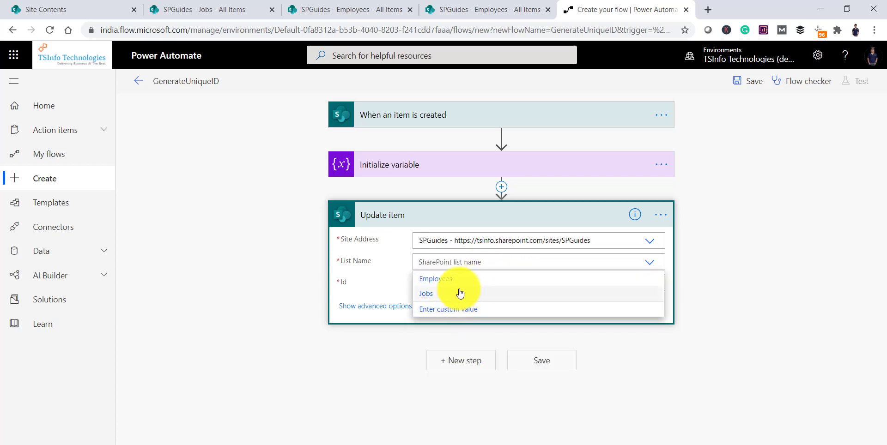
left_click(451, 279)
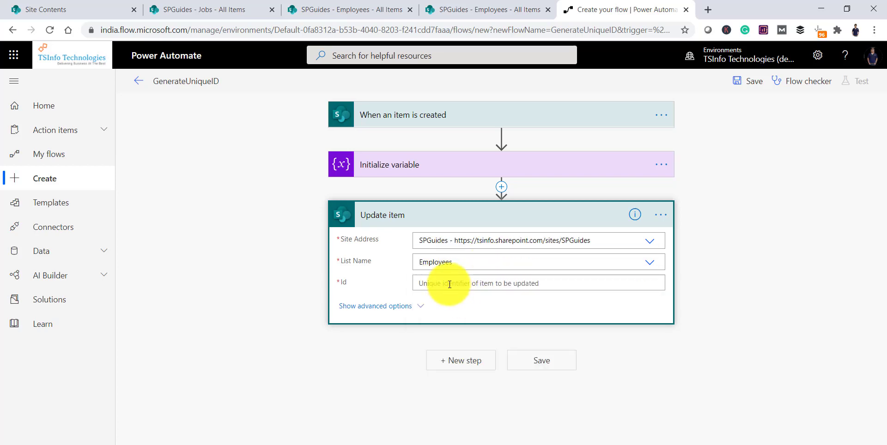
left_click(450, 284)
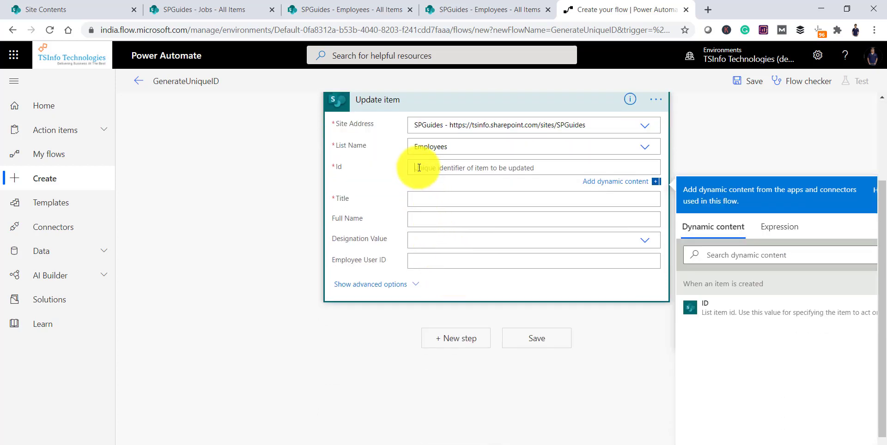
left_click(706, 307)
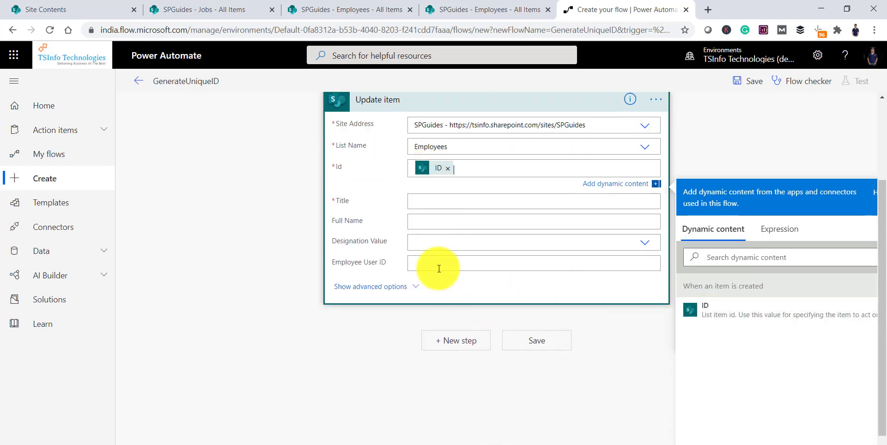
Step: Map the Update item action's Title and Full Name fields to the matching values from the item-created trigger
left_click(416, 199)
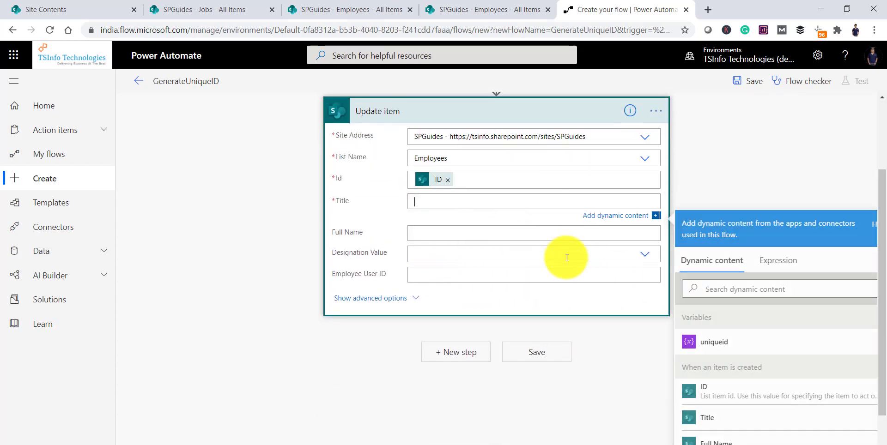
left_click(713, 417)
left_click(462, 236)
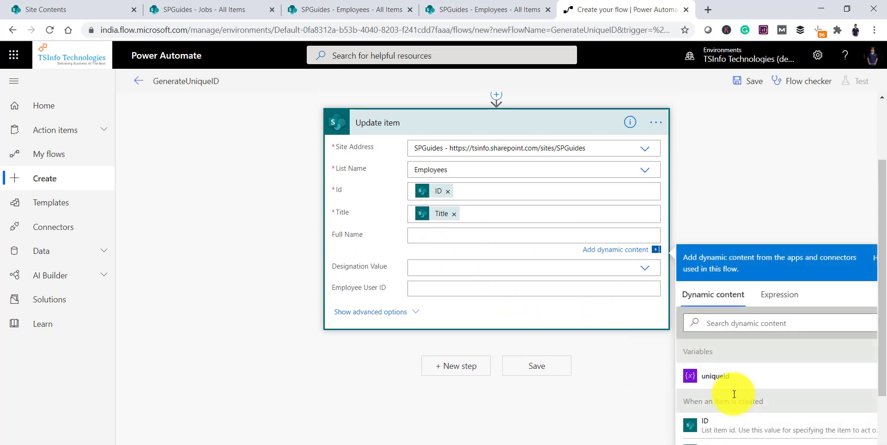
scroll(734, 365, "down", 2)
left_click(727, 370)
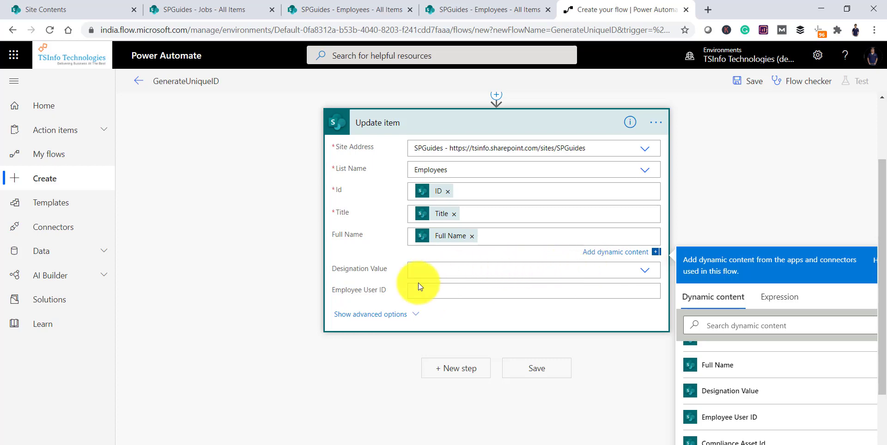
Step: Fill the Update item action's Employee User ID field with the uniqueid variable
left_click(377, 294)
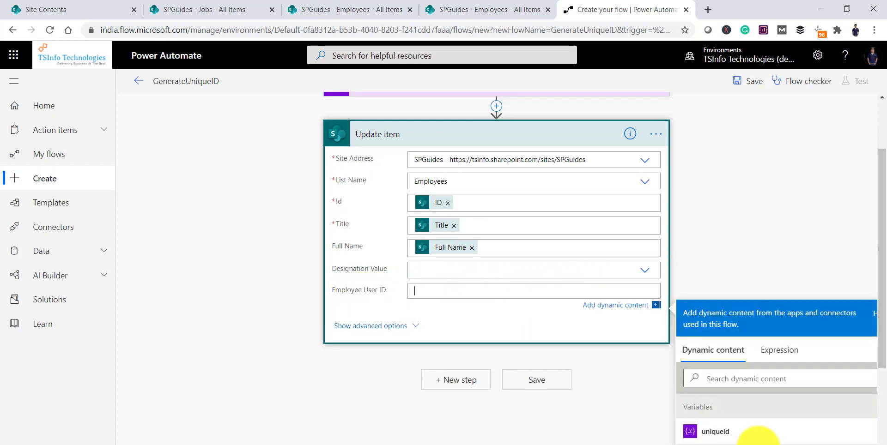
scroll(773, 394, "up", 2)
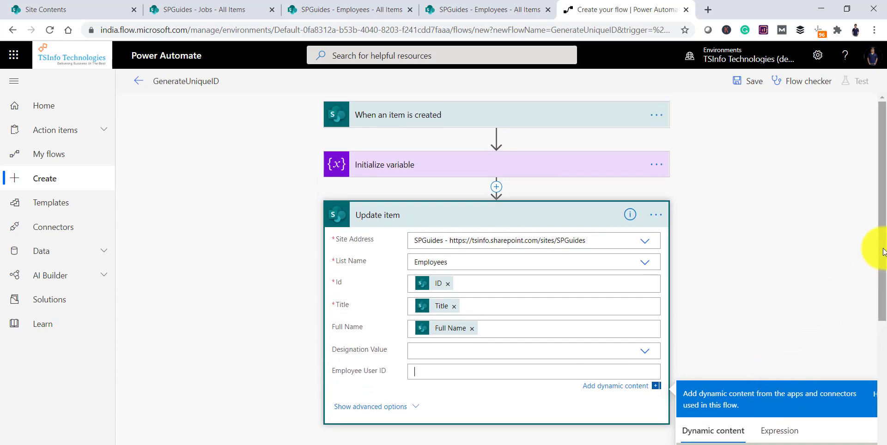
left_click_drag(882, 248, 881, 383)
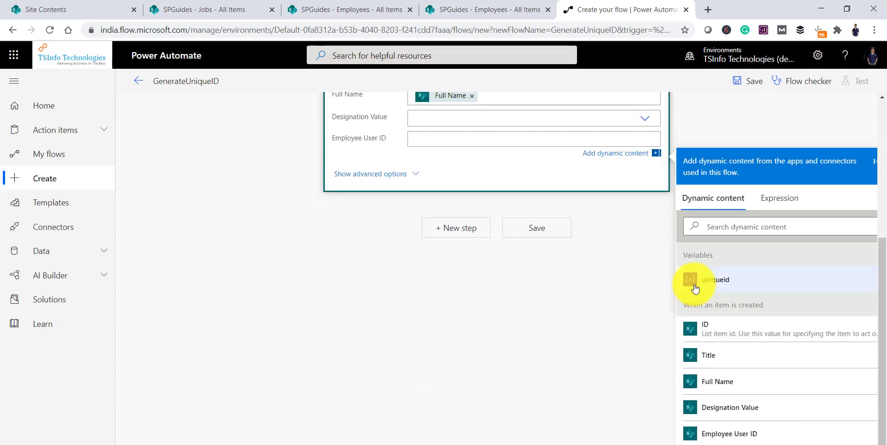
left_click(729, 285)
scroll(424, 169, "up", 3)
scroll(423, 169, "up", 1)
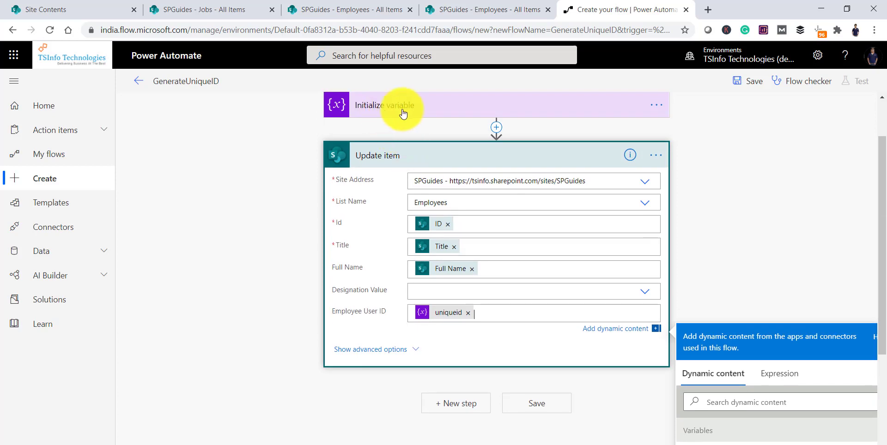
left_click(812, 260)
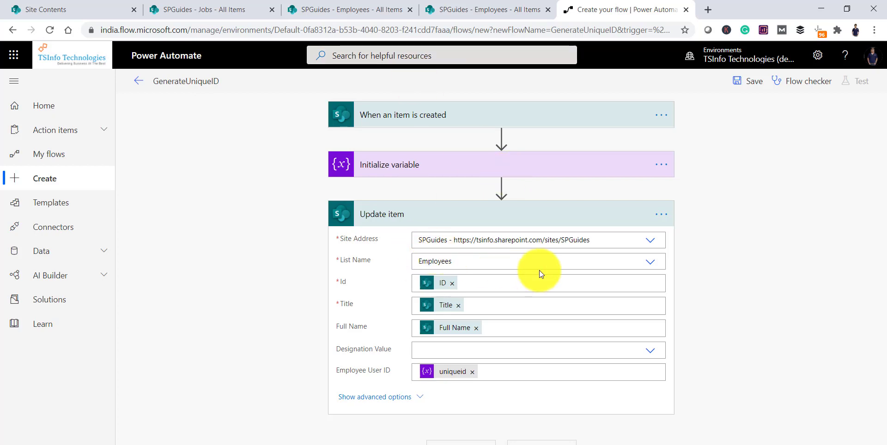
Step: Save the GenerateUniqueID flow, and switch to the SharePoint Employees list and reload it
left_click(749, 82)
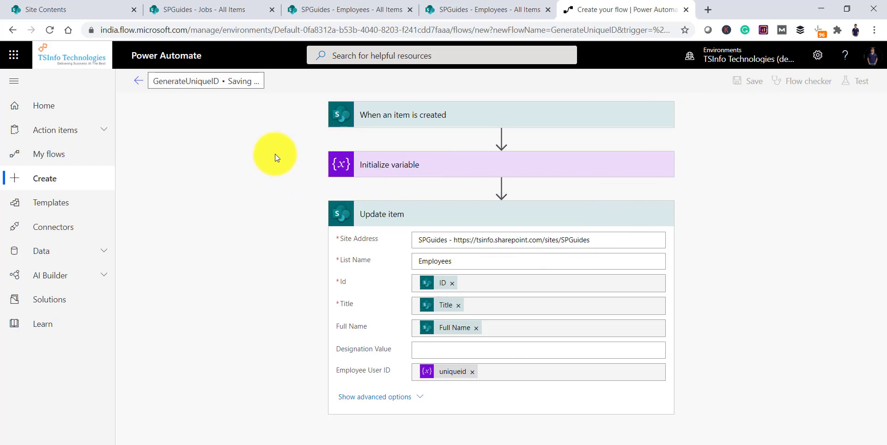
left_click(457, 8)
left_click(285, 29)
key("Return")
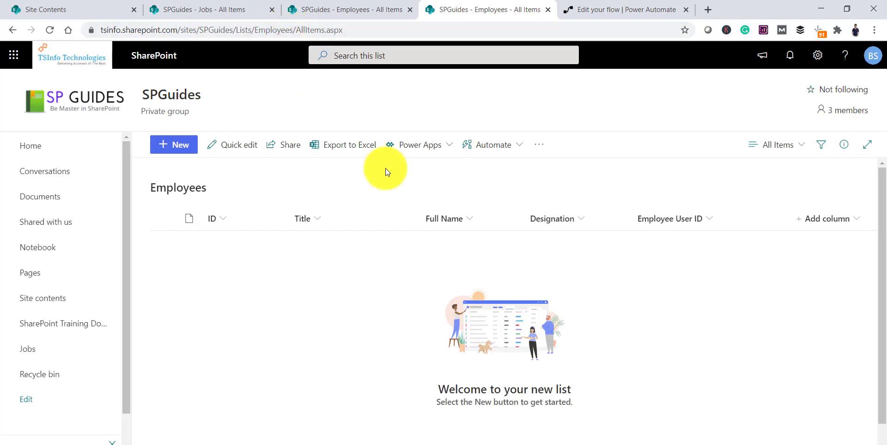
Step: Fill in a new Employees item with the Title Mr, the employee's full name and the Designation CTO
left_click(178, 153)
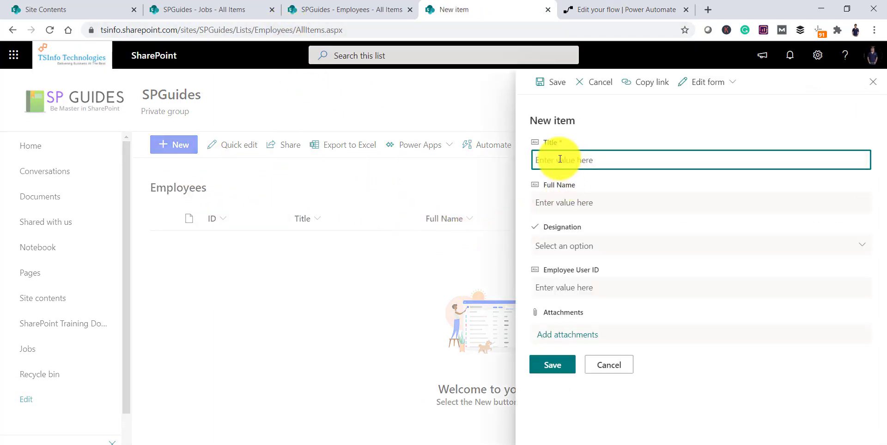
type("mr")
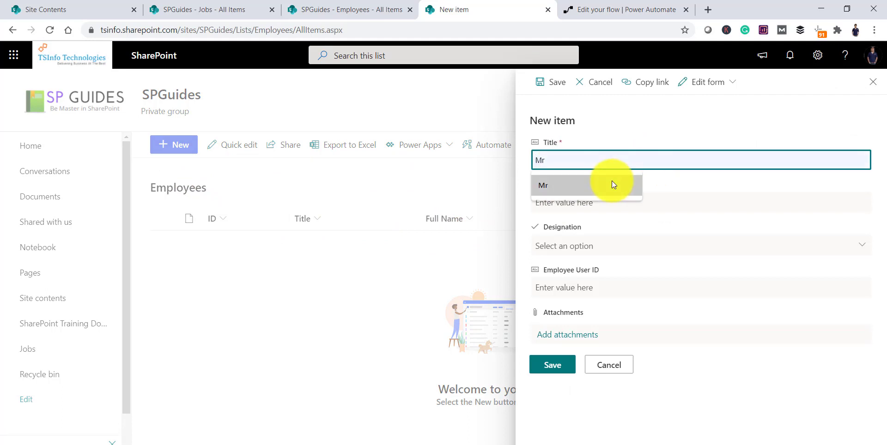
left_click(612, 181)
left_click(601, 204)
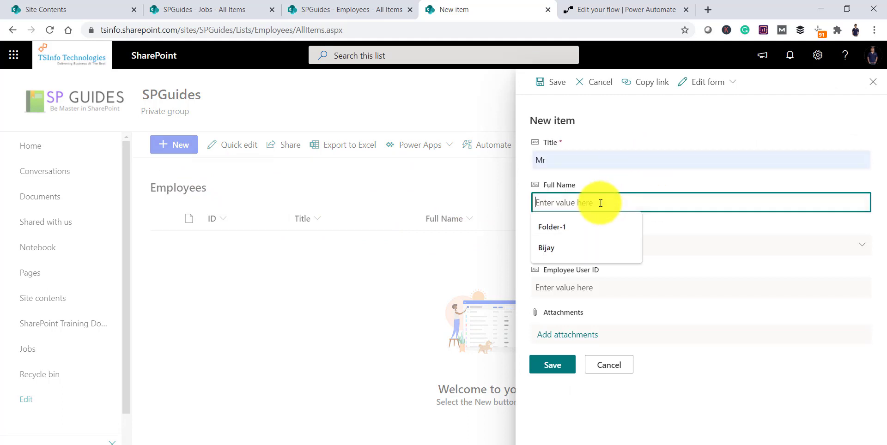
type("Bijay")
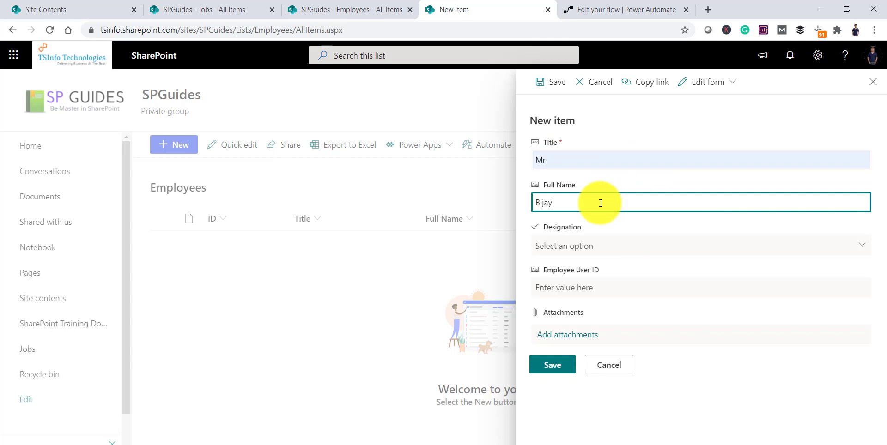
left_click(589, 248)
left_click(585, 303)
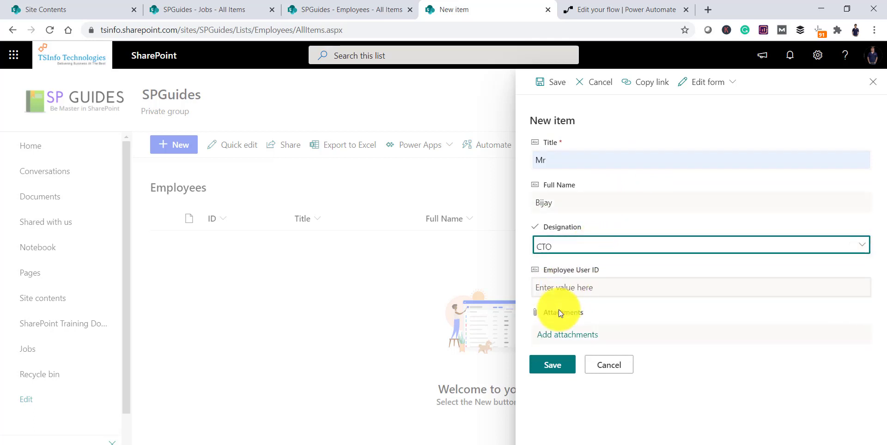
left_click(566, 293)
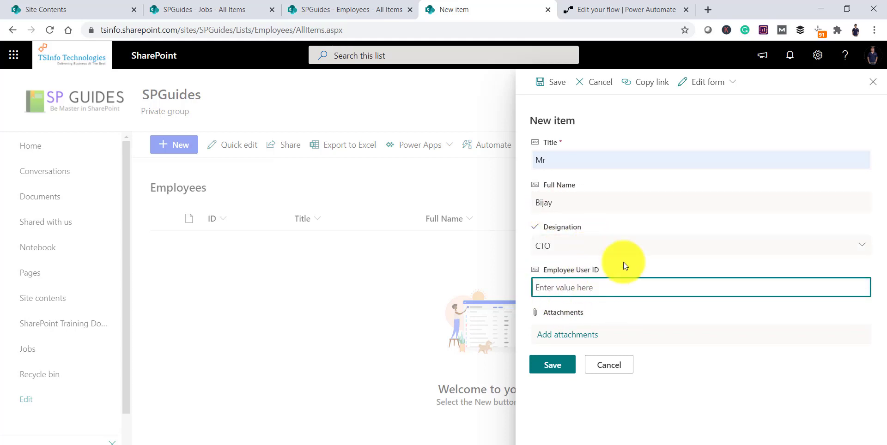
Step: Hide the Employee User ID column from the list form and save the new Employees item
left_click(730, 83)
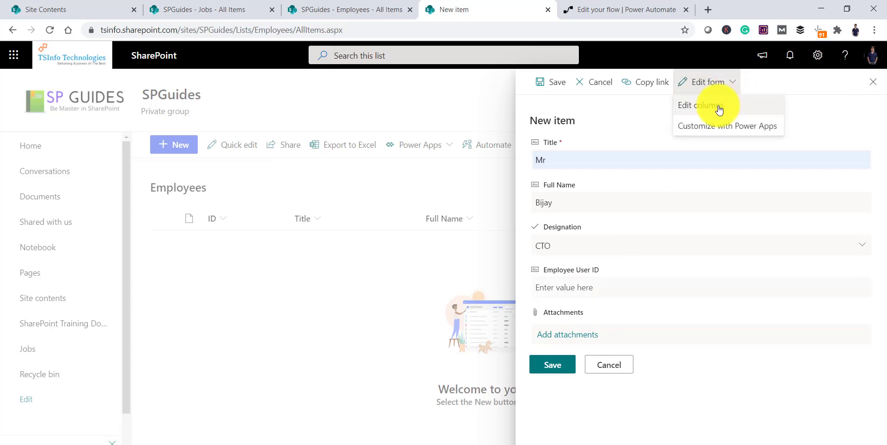
left_click(719, 106)
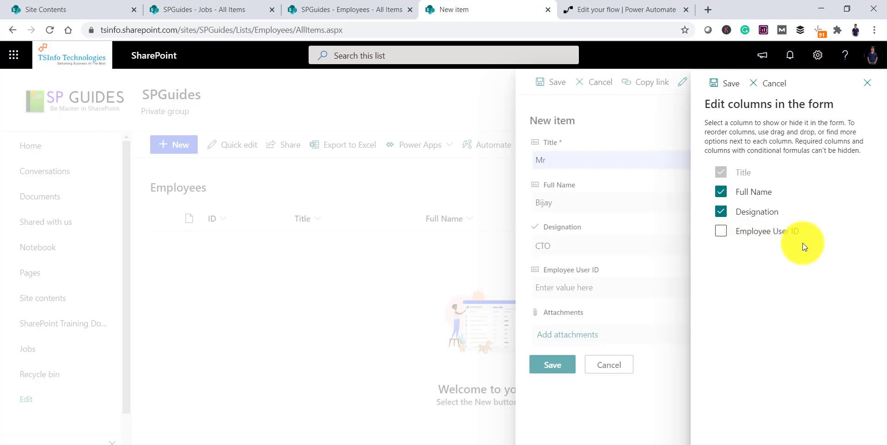
left_click(730, 89)
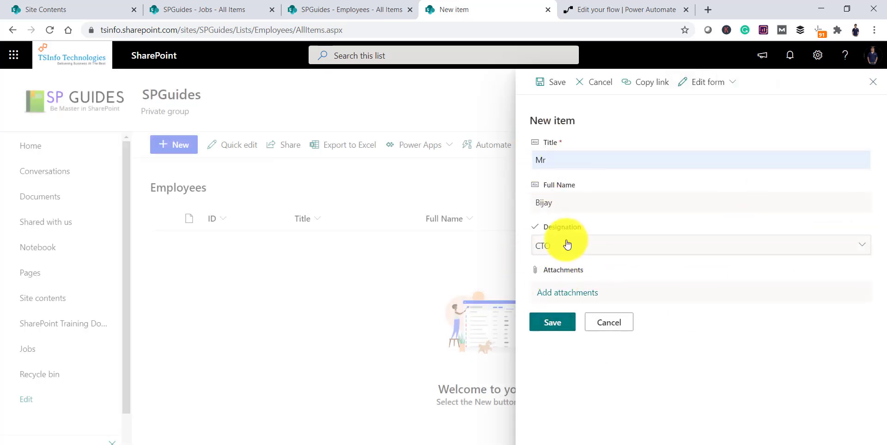
left_click(560, 321)
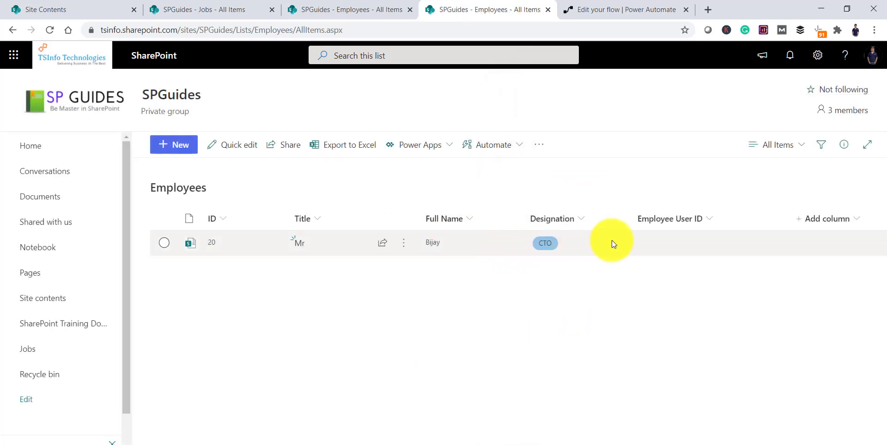
Step: Open a blank Employees item form to check its fields, and close it without creating an item
left_click(174, 147)
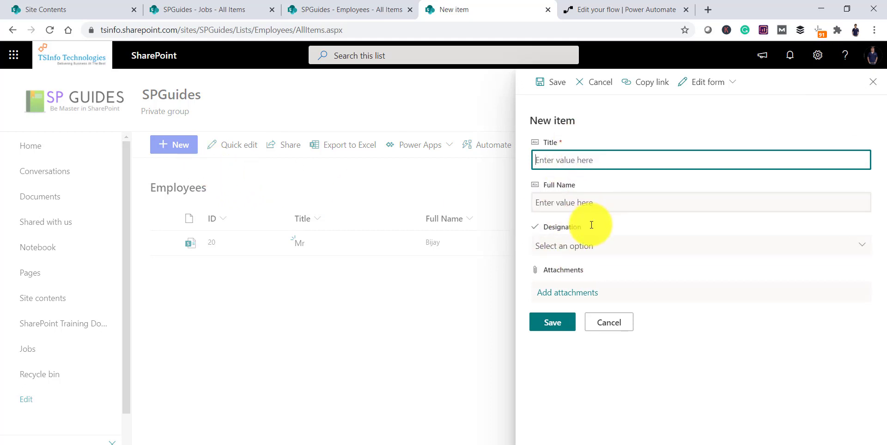
left_click(558, 323)
left_click(612, 333)
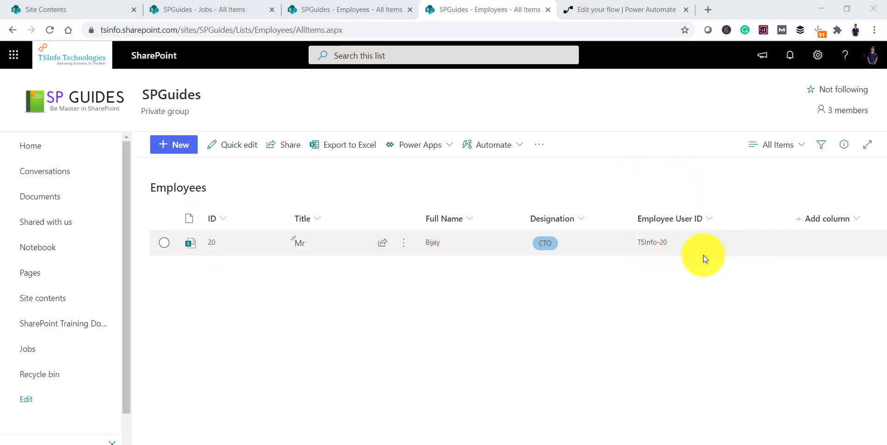
Step: Switch back to Power Automate and open the latest run in the GenerateUniqueID flow's run history
left_click(627, 8)
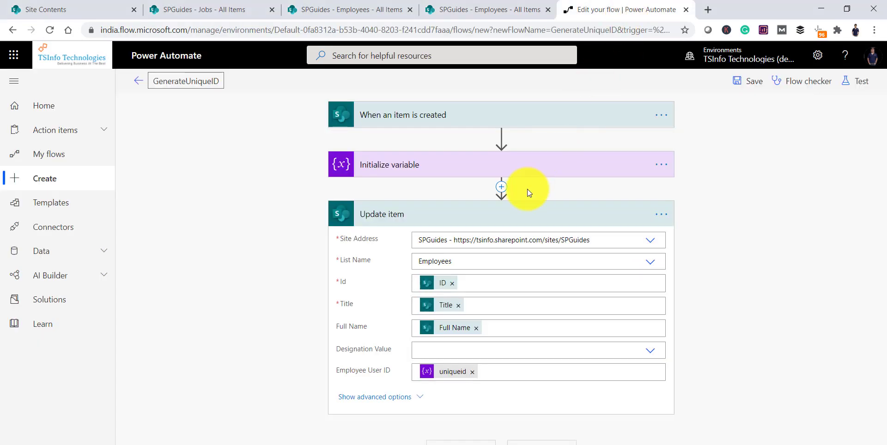
left_click(54, 160)
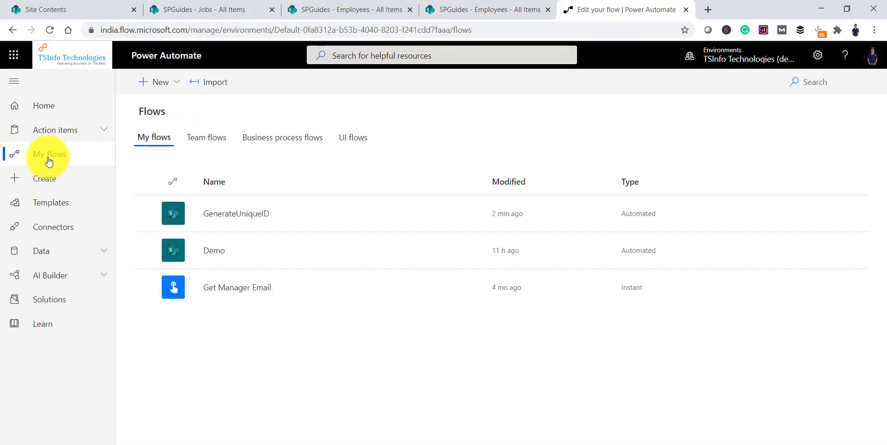
left_click(257, 217)
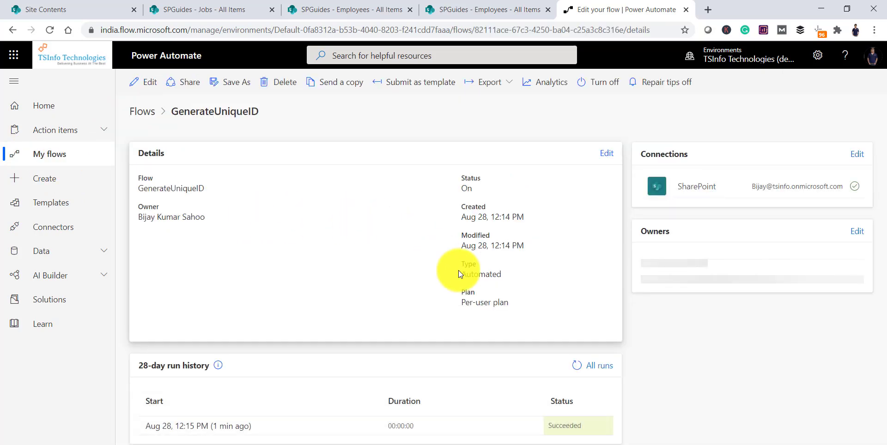
left_click(213, 427)
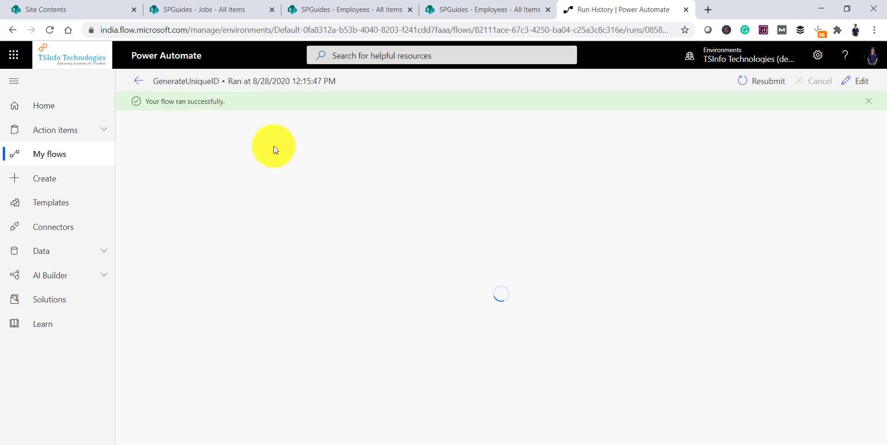
Step: Examine the run details of the When an item is created trigger and the Initialize variable action
left_click(539, 139)
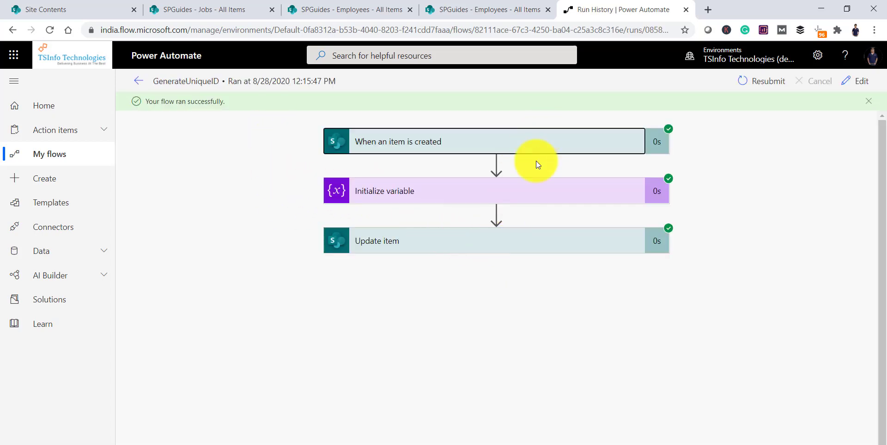
scroll(514, 238, "down", 1)
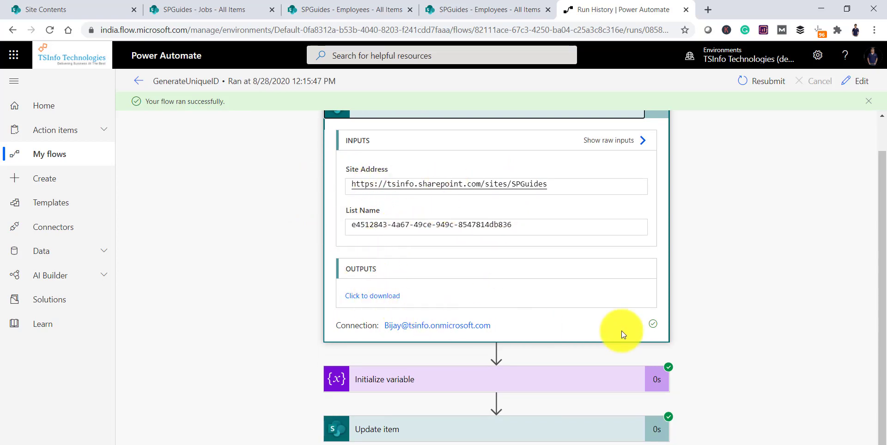
left_click(547, 372)
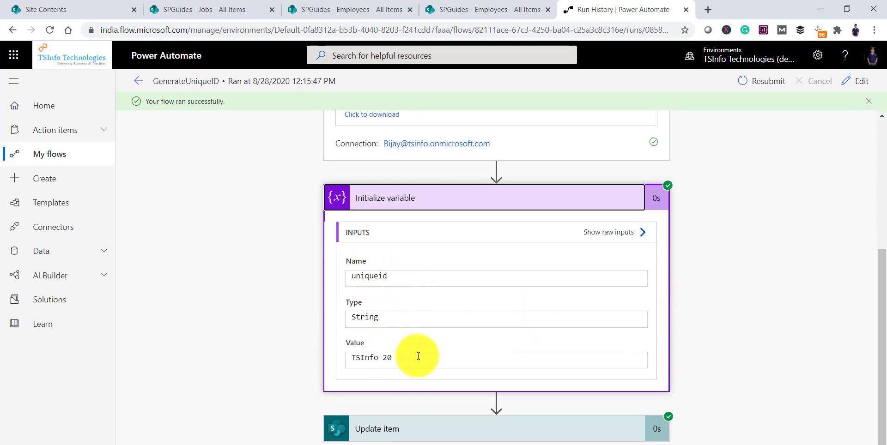
Step: Examine the Update item action's inputs and outputs in the run, and return to the flow's details page
left_click(471, 421)
scroll(484, 306, "down", 8)
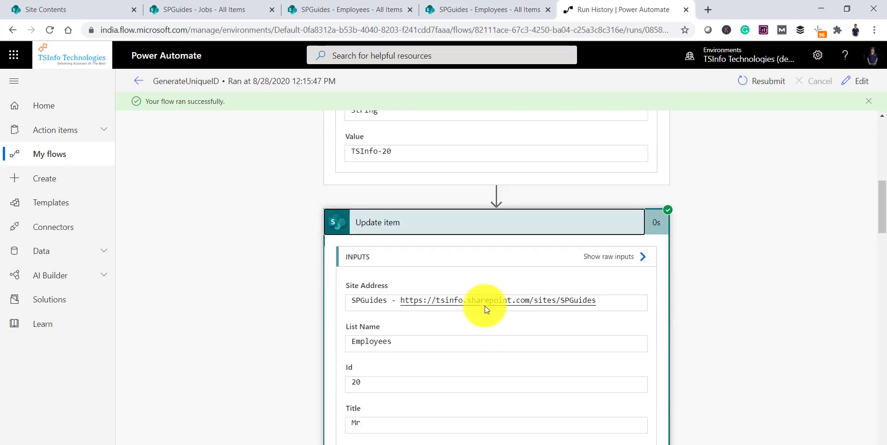
scroll(482, 310, "down", 2)
scroll(452, 332, "down", 2)
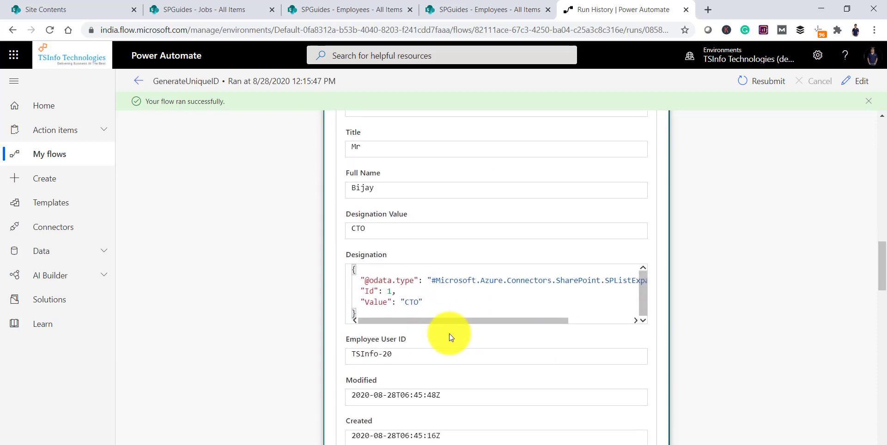
scroll(416, 301, "up", 4)
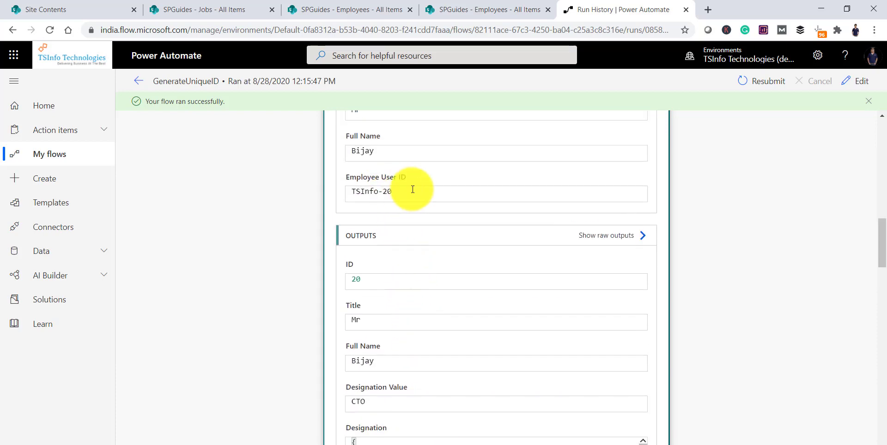
left_click_drag(411, 191, 351, 191)
scroll(841, 235, "up", 10)
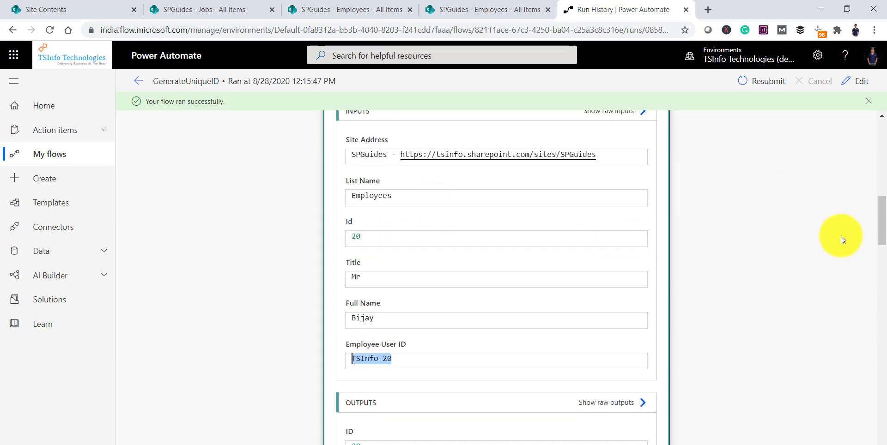
left_click(137, 81)
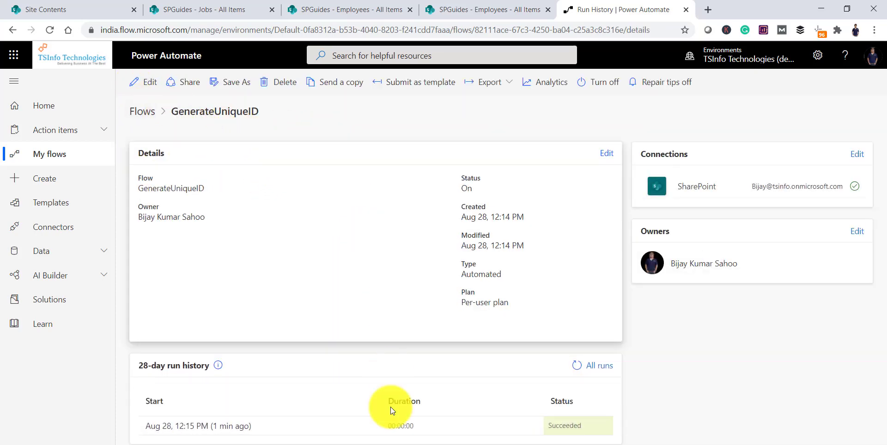
Step: Review the concat expressions in the Blog file in Notepad, and check the item in the SharePoint Employees list
left_click(407, 444)
left_click(390, 330)
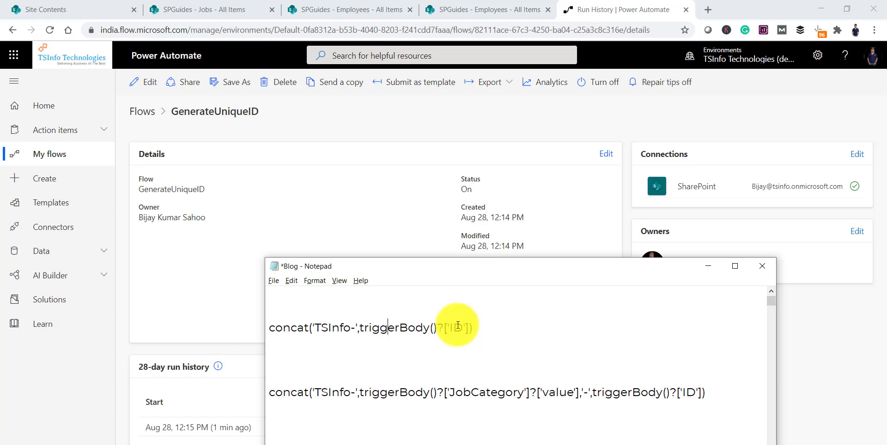
left_click(517, 2)
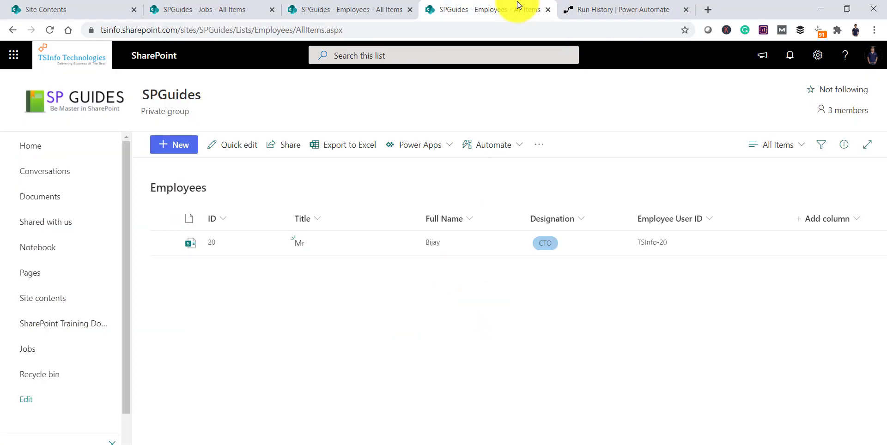
mouse_move(439, 245)
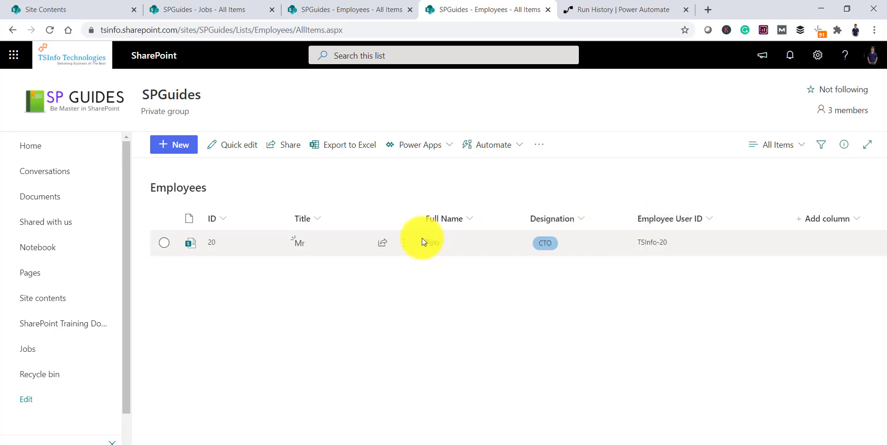
Step: Switch back to Power Automate, open the GenerateUniqueID flow for editing and open the concat expression in the Initialize variable action's value
left_click(606, 9)
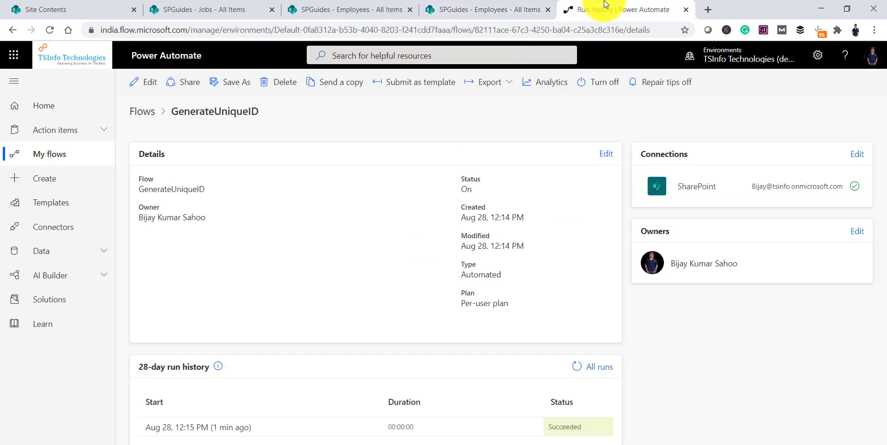
left_click(147, 83)
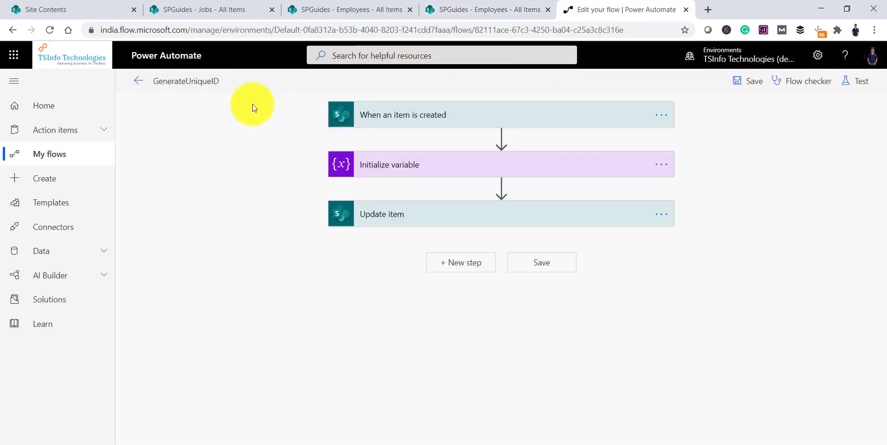
left_click(455, 171)
left_click(450, 237)
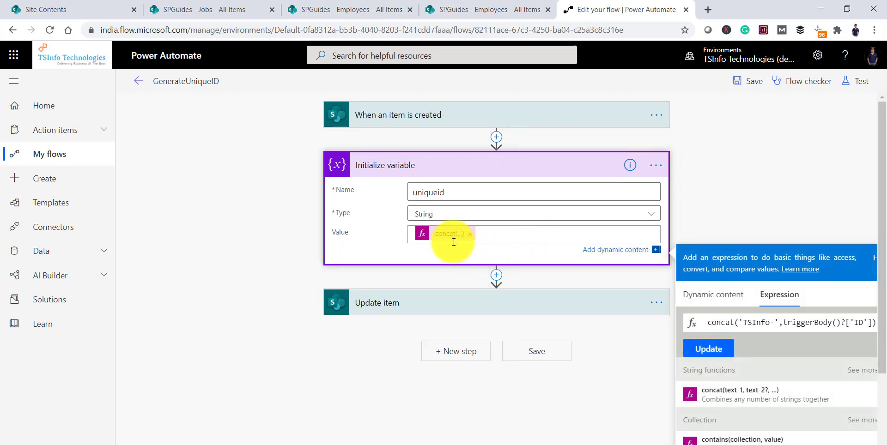
scroll(734, 198, "down", 3)
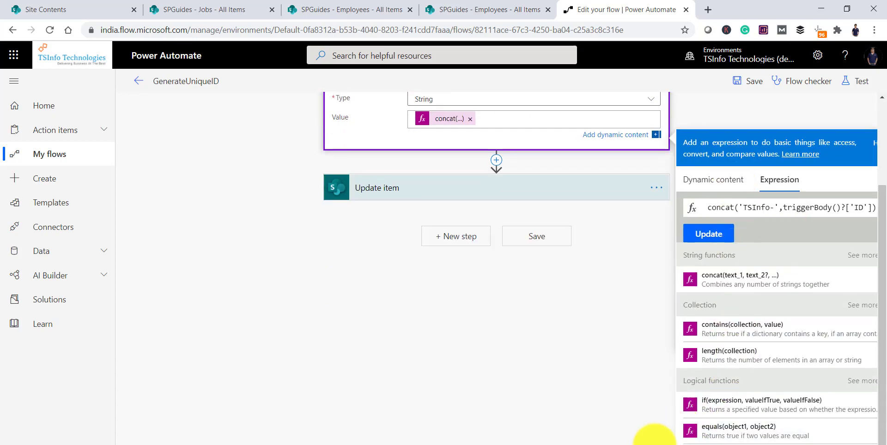
left_click(781, 444)
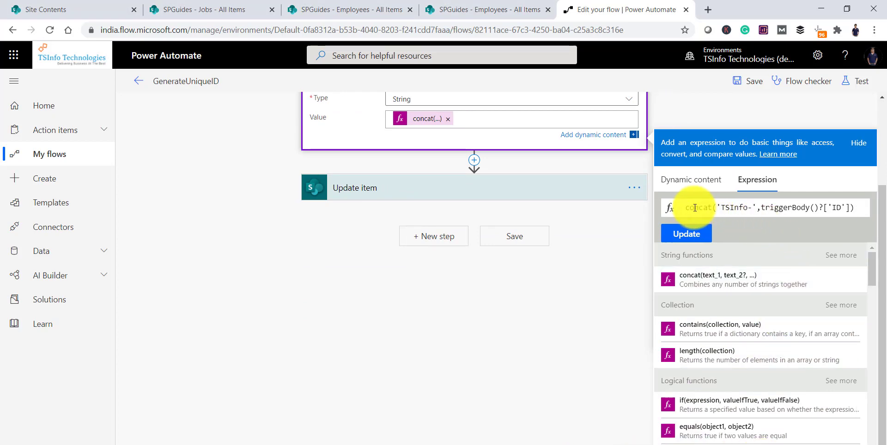
Step: Review the concat expressions in Notepad and the columns of the SharePoint Employees list, and return to the flow editor
left_click(480, 444)
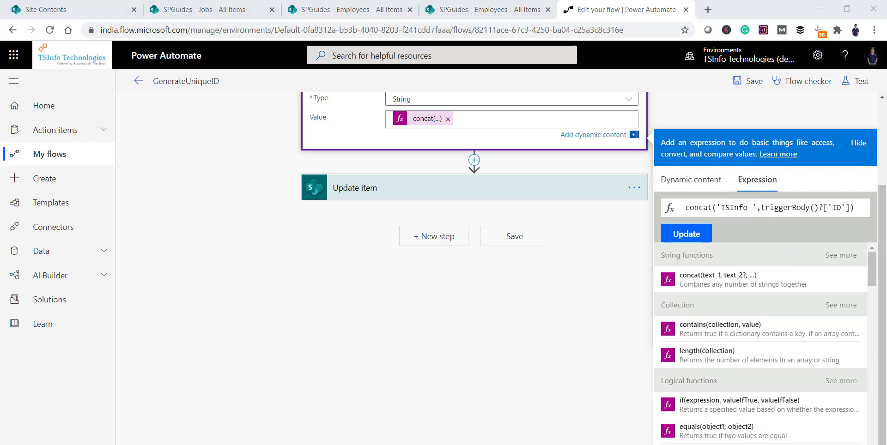
left_click_drag(422, 269, 332, 225)
left_click(233, 297)
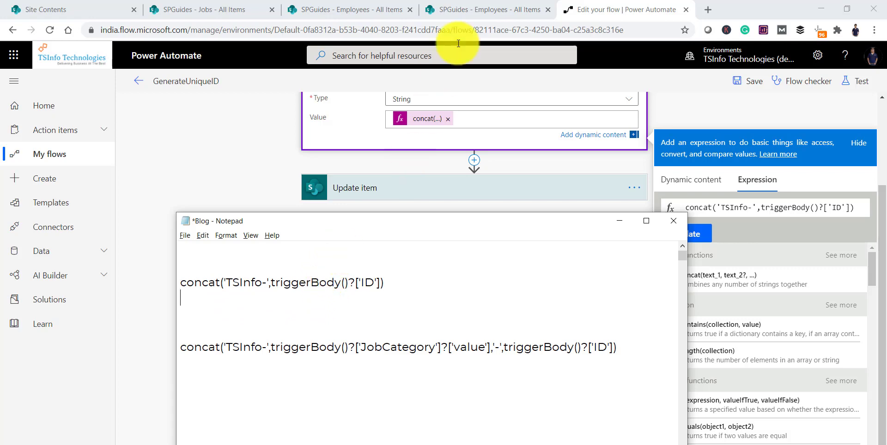
left_click(472, 4)
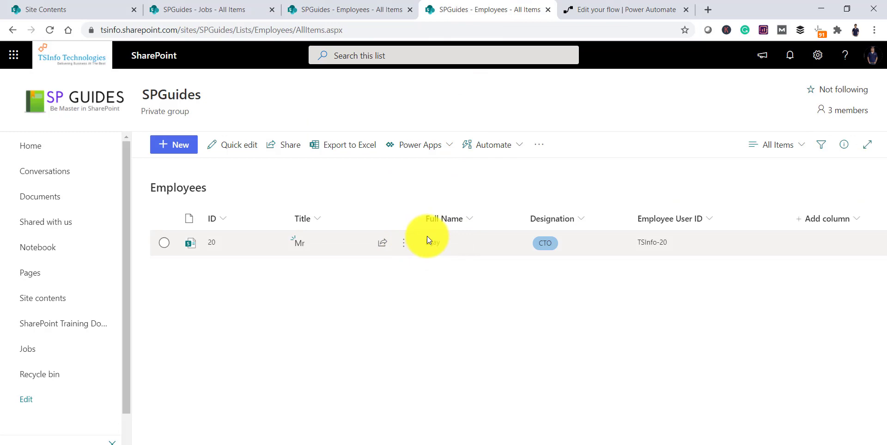
left_click(625, 8)
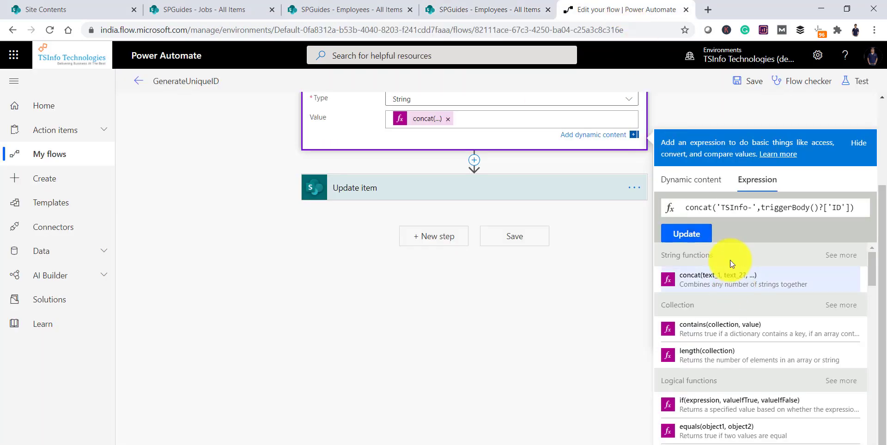
left_click(761, 208)
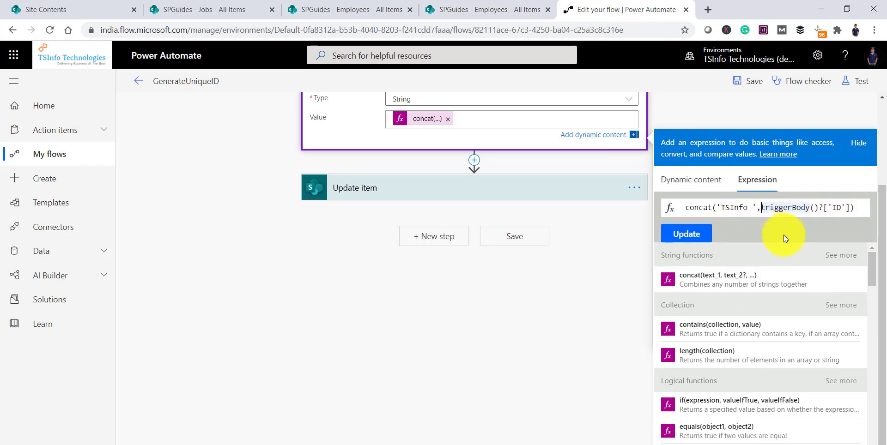
type(",")
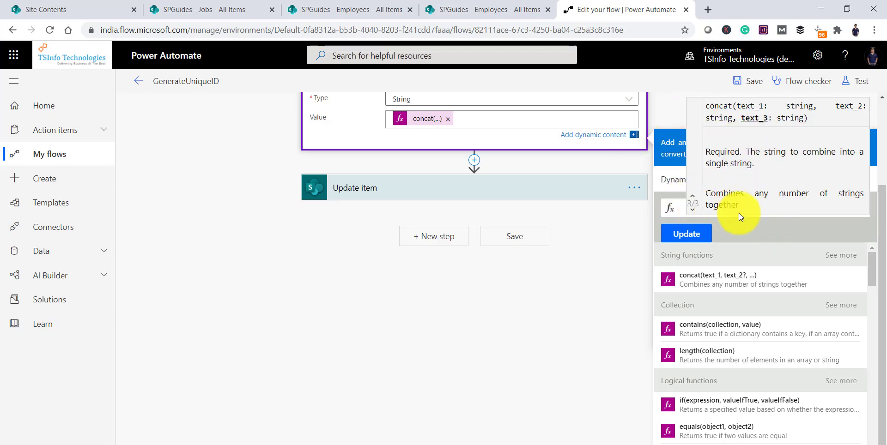
left_click(671, 121)
Step: Reopen the Initialize variable action's concat expression and insert an empty substring() as a separate argument after 'TSInfo-'
left_click(490, 233)
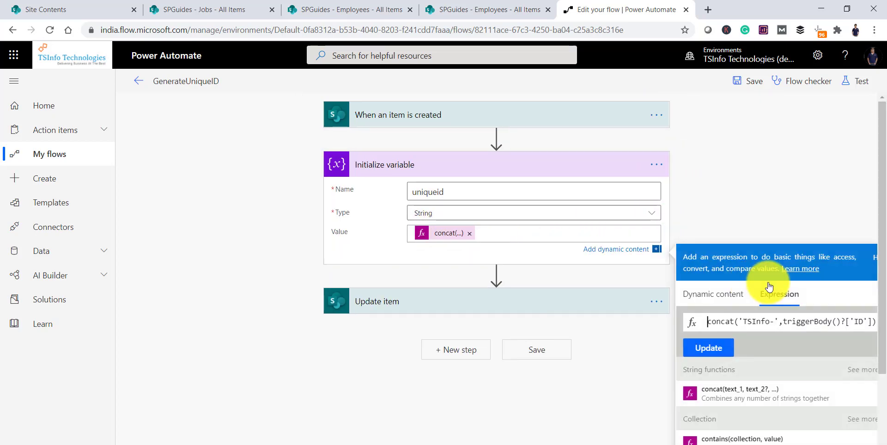
left_click(780, 322)
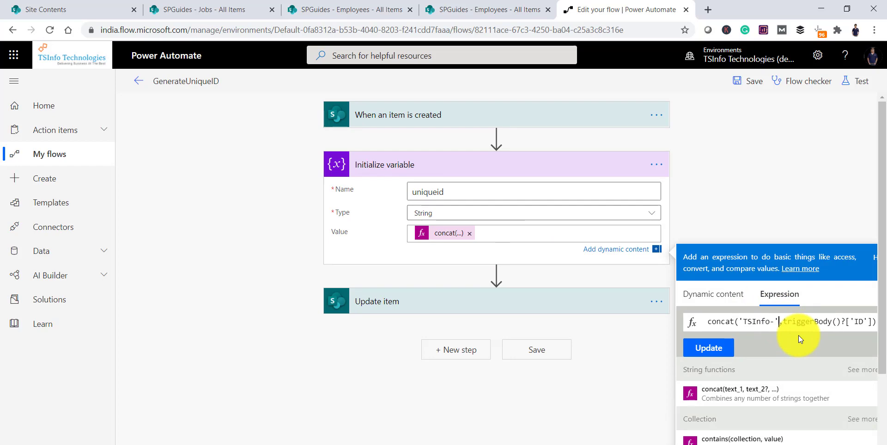
type("su")
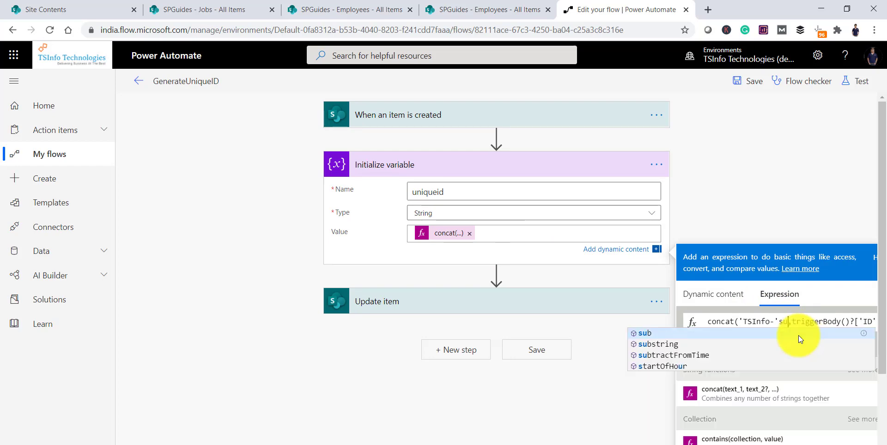
key("Down")
key("Return")
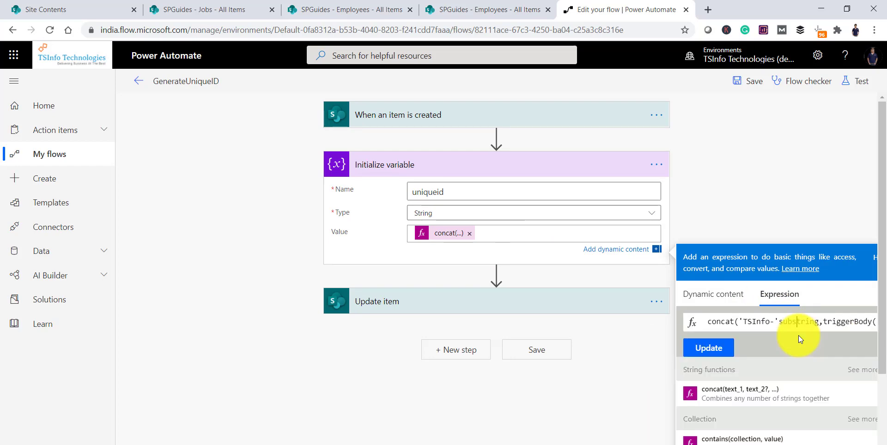
type(",")
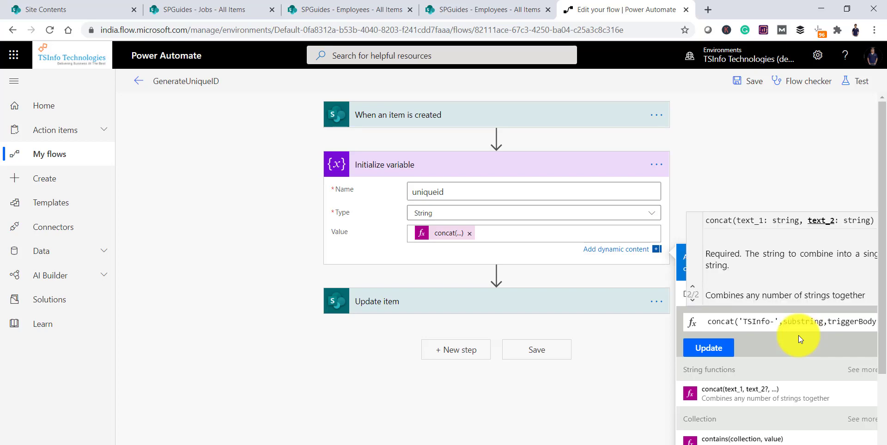
key("Right")
key("Right")
key("Right")
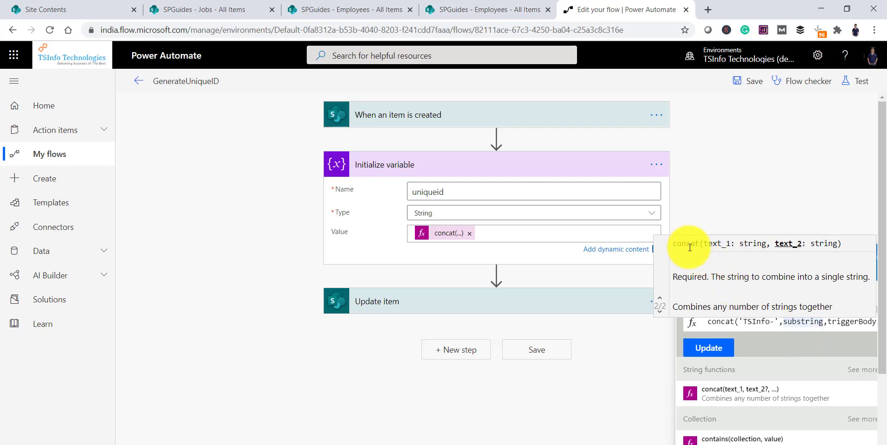
type("(")
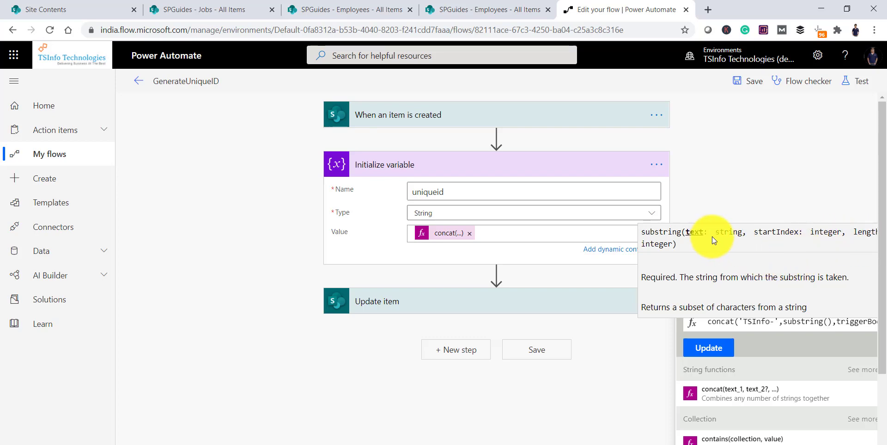
Step: Copy triggerBody()?['ID'] from the Blog file in Notepad and paste it inside substring() in the flow's concat expression
left_click(458, 9)
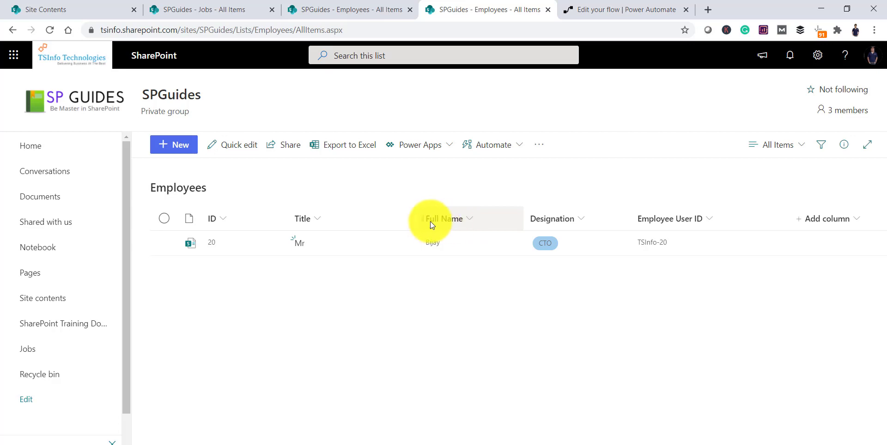
left_click(412, 438)
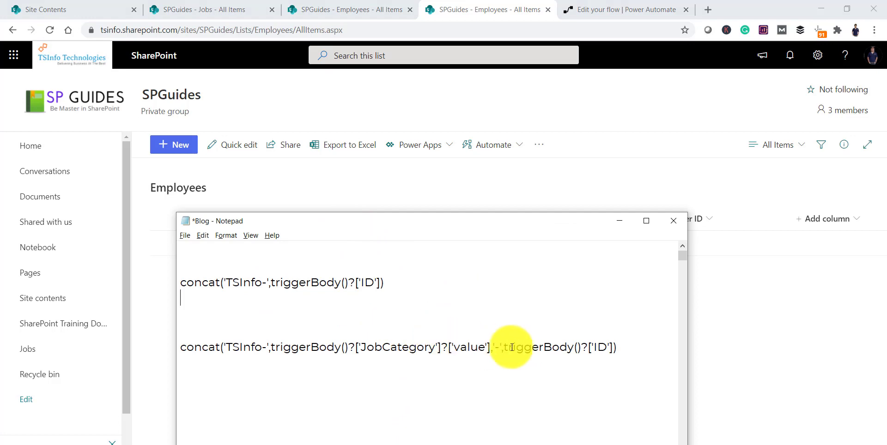
left_click_drag(506, 347, 613, 349)
key("ctrl+c")
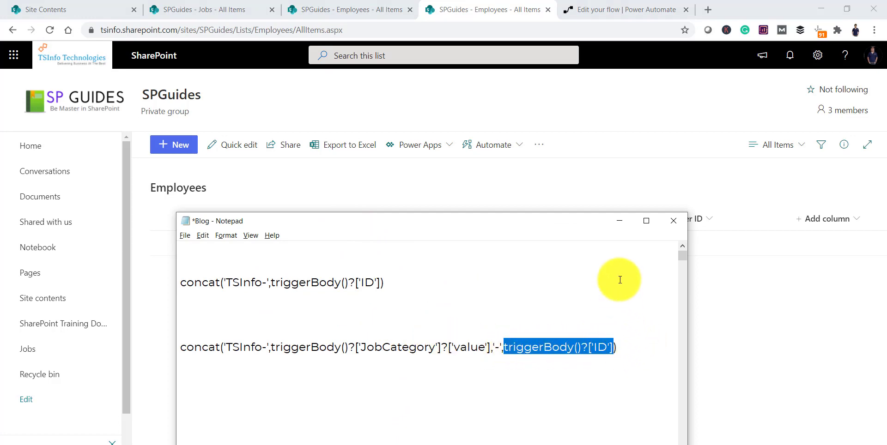
left_click(620, 220)
left_click(638, 10)
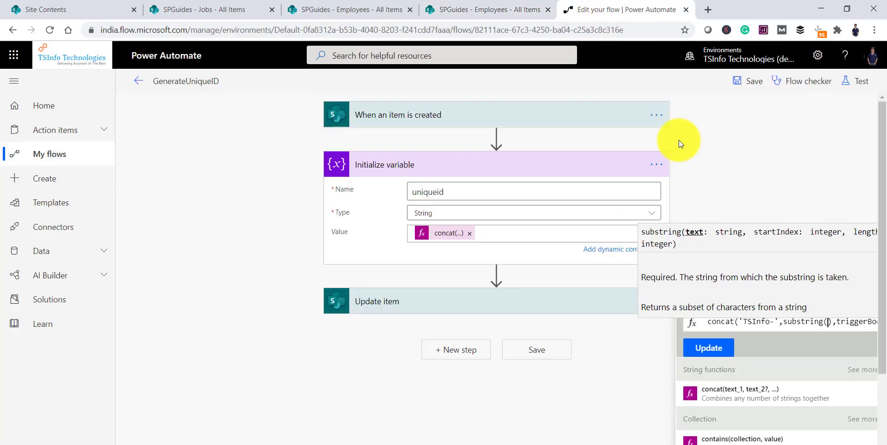
left_click(828, 322)
key("ctrl+v")
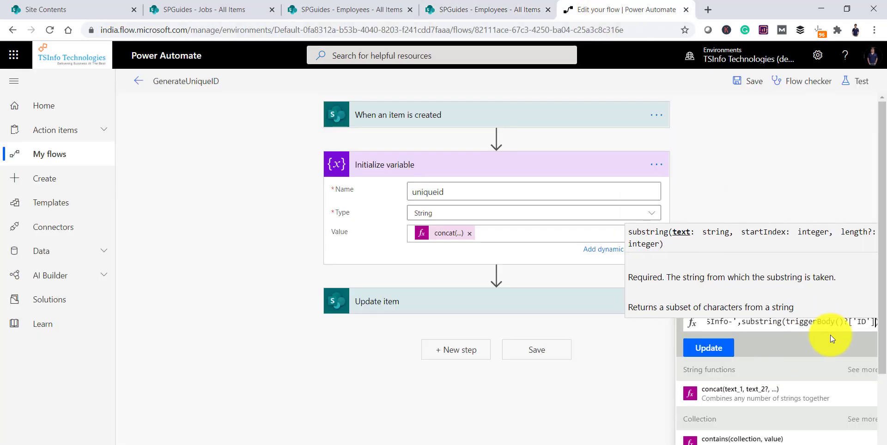
Step: Change the field referenced by triggerBody() inside substring() from ID to FullName
double_click(860, 322)
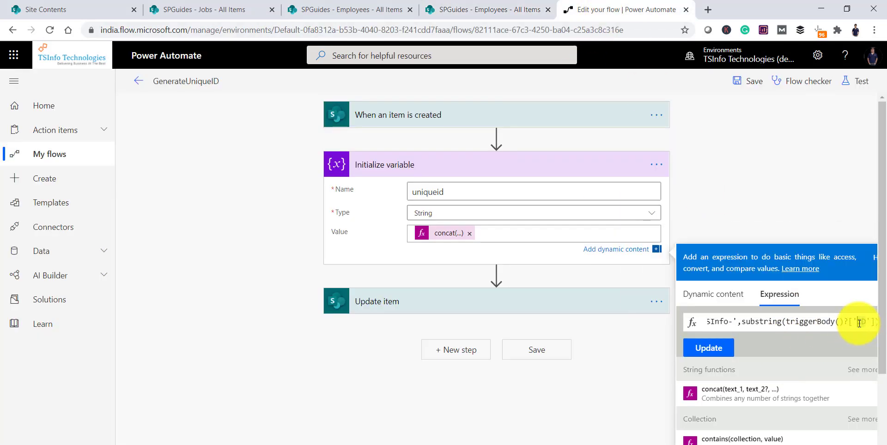
type("Funn")
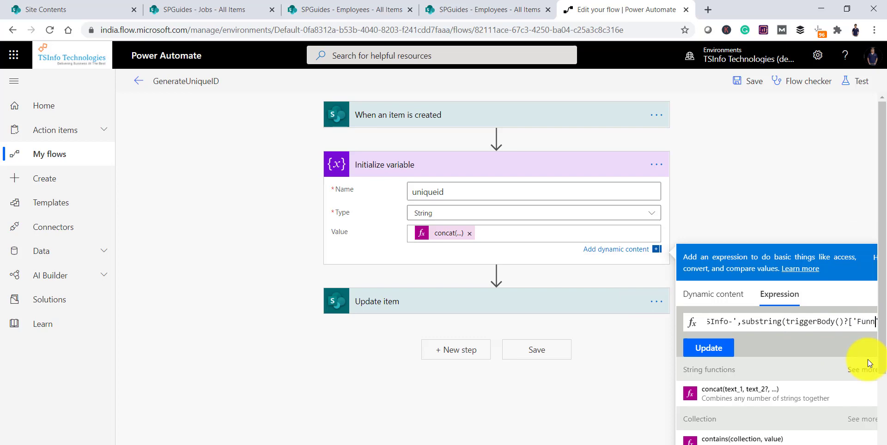
key("BackSpace")
key("BackSpace")
type("llName")
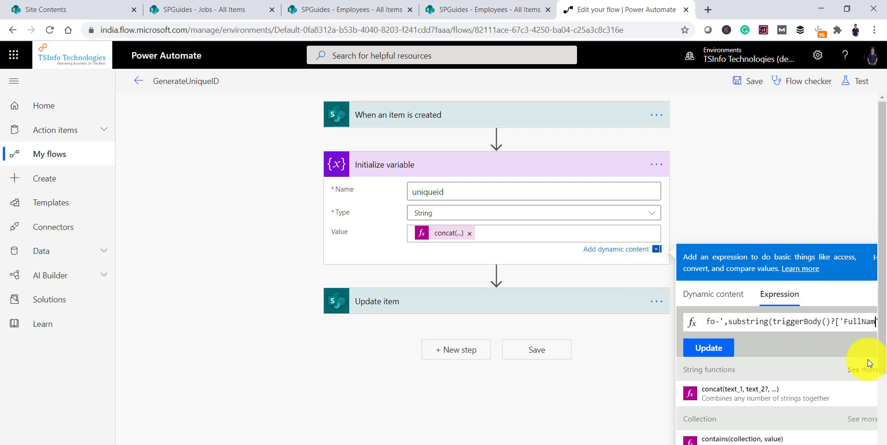
Step: Copy the whole concat expression from the flow and paste it below the first concat line in the Blog file in Notepad
key("ctrl+a")
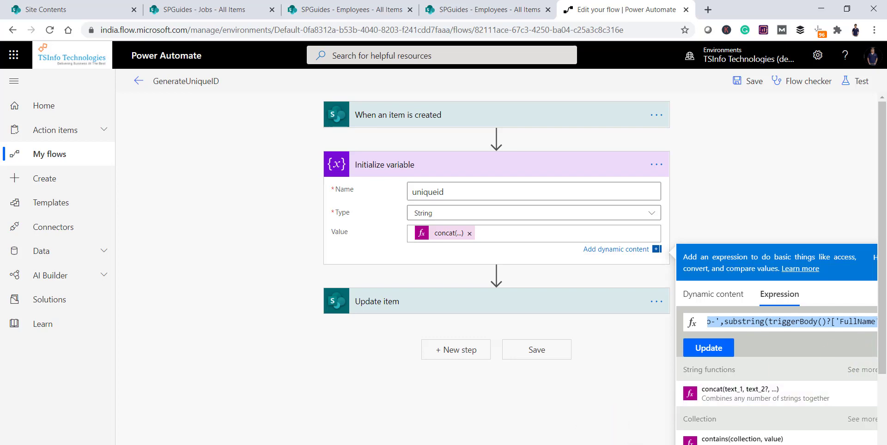
key("ctrl+c")
key("alt+Tab")
left_click(185, 299)
key("ctrl+v")
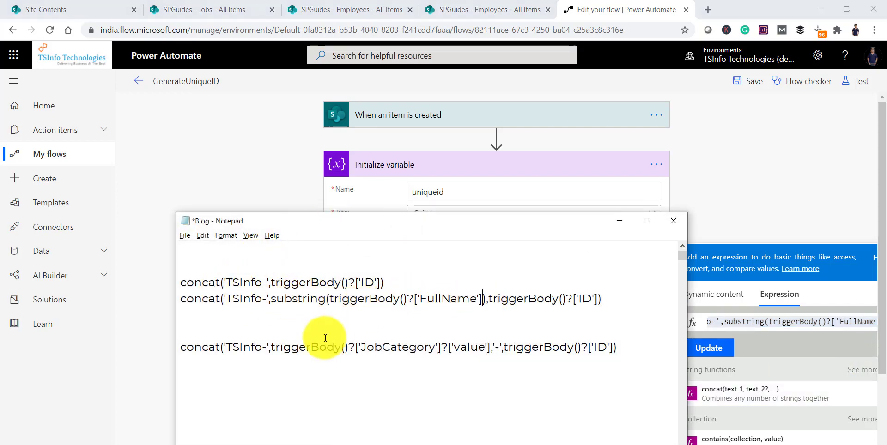
Step: Add start index 0 and length 3 as arguments after triggerBody()?['FullName'] inside substring() in the Notepad expression
left_click(329, 299)
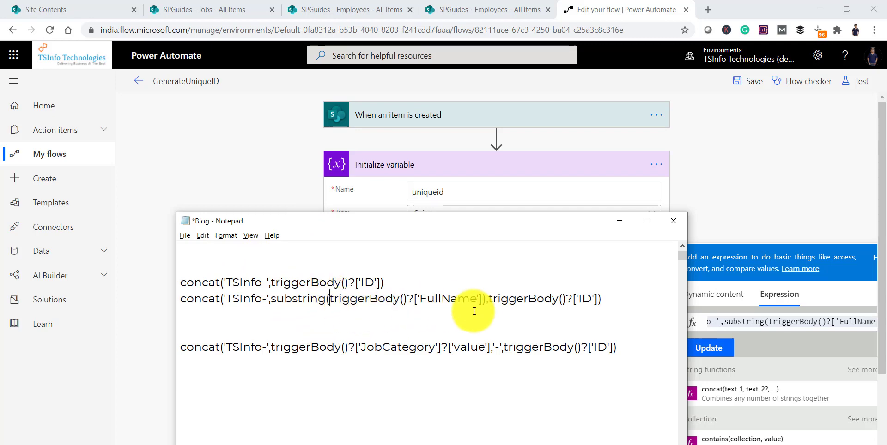
left_click(483, 297)
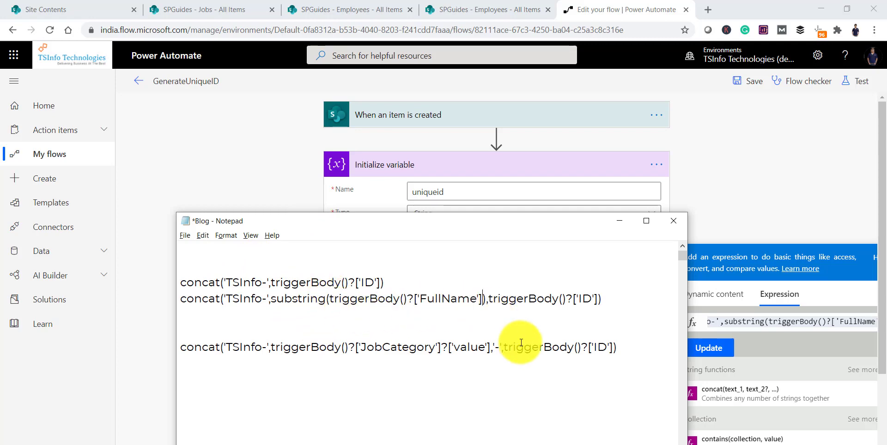
type(",")
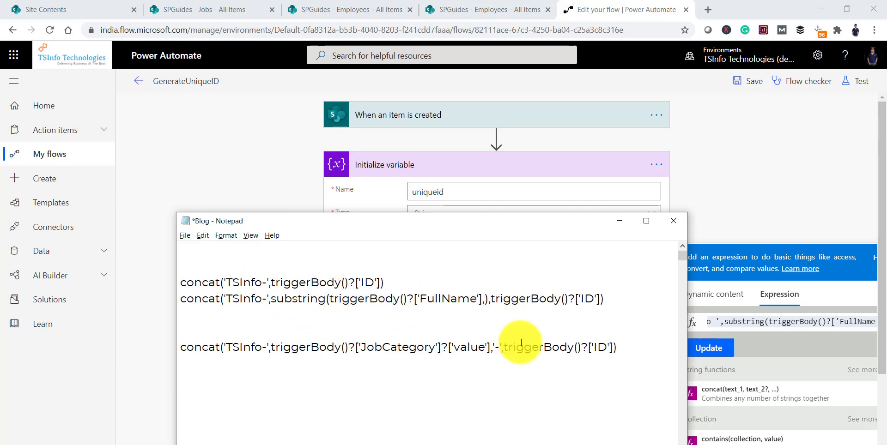
type("0")
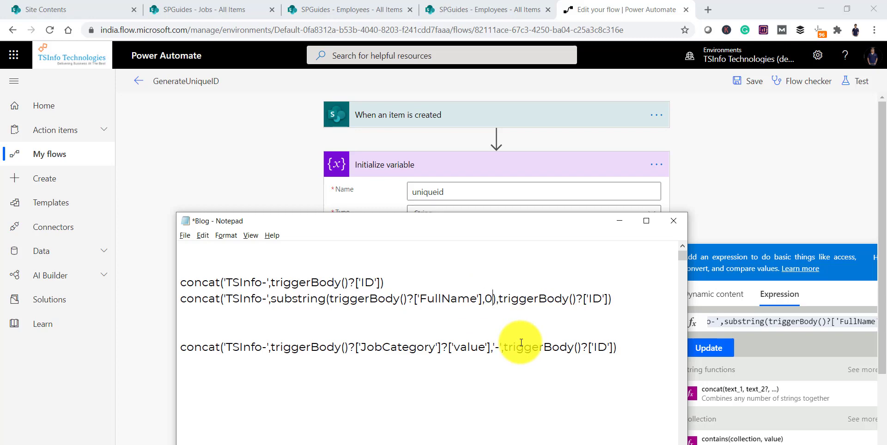
type(",")
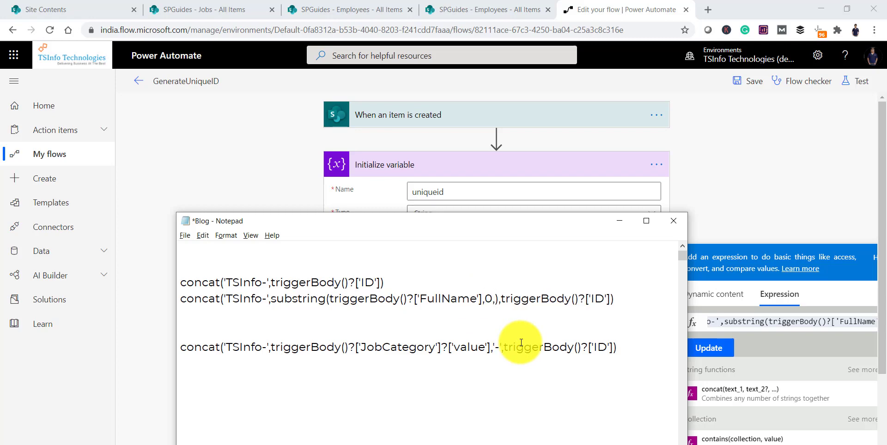
type("3")
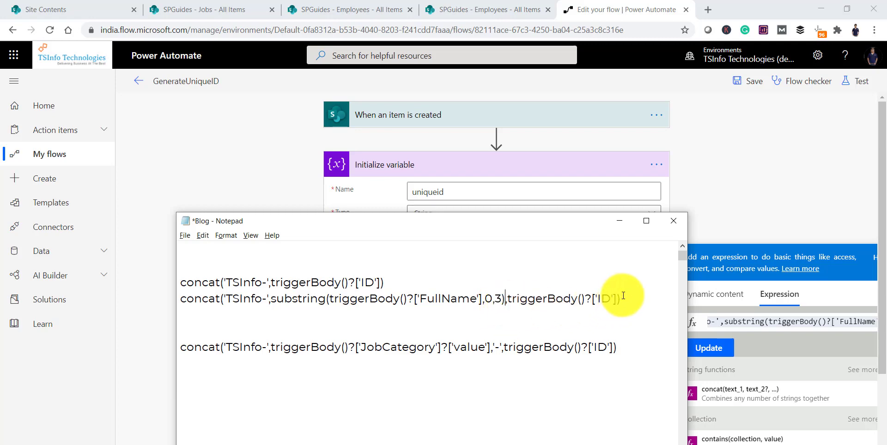
Step: Replace the Initialize variable expression in Power Automate with the completed concat line from Notepad, update it and save the flow
left_click_drag(623, 299, 182, 299)
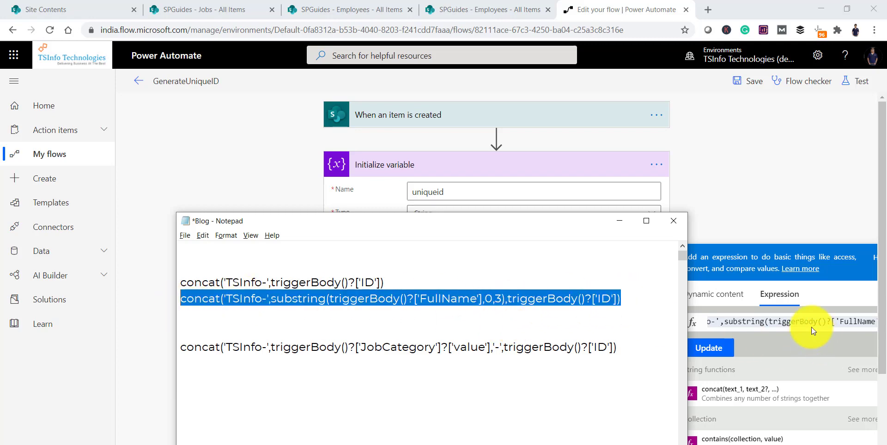
key("alt+Tab")
key("ctrl+v")
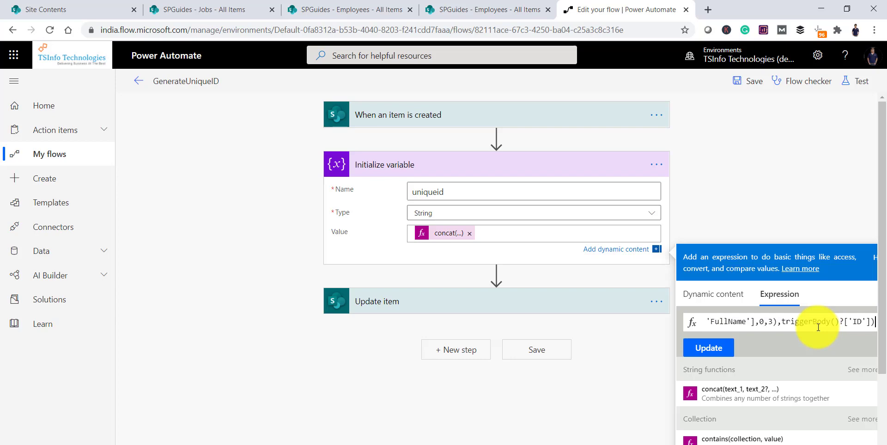
left_click(708, 349)
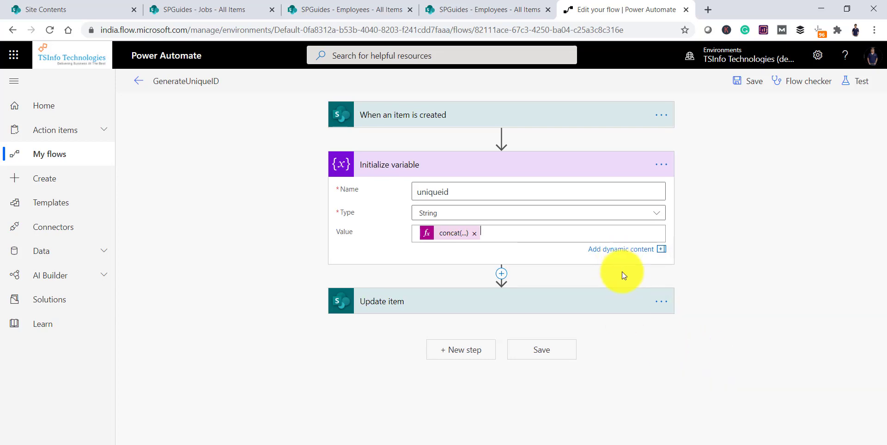
left_click(750, 81)
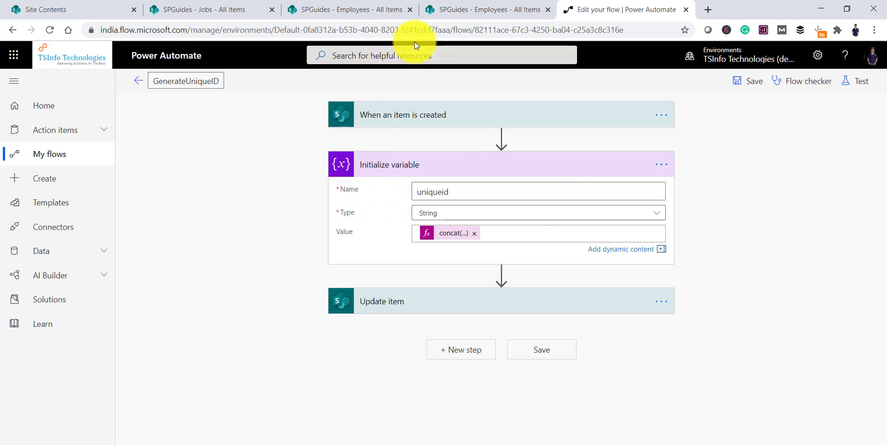
Step: Reload the SharePoint Employees list and save a new item with Title Mrs, the employee's full name and Designation CEO
left_click(481, 9)
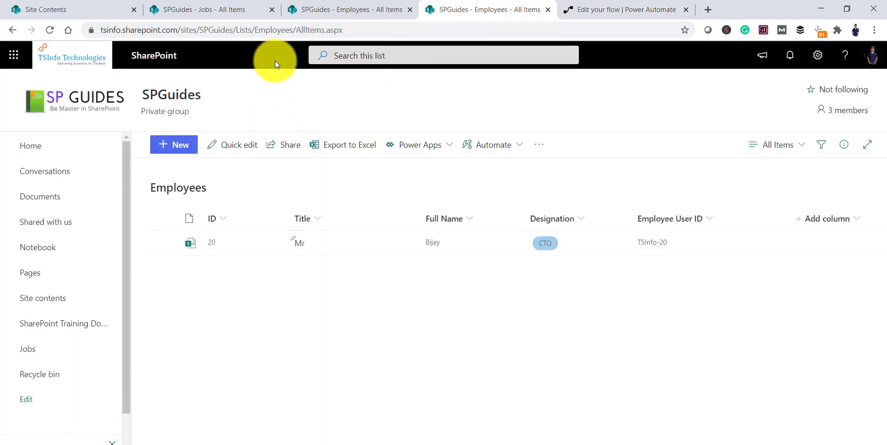
left_click(285, 30)
key("Return")
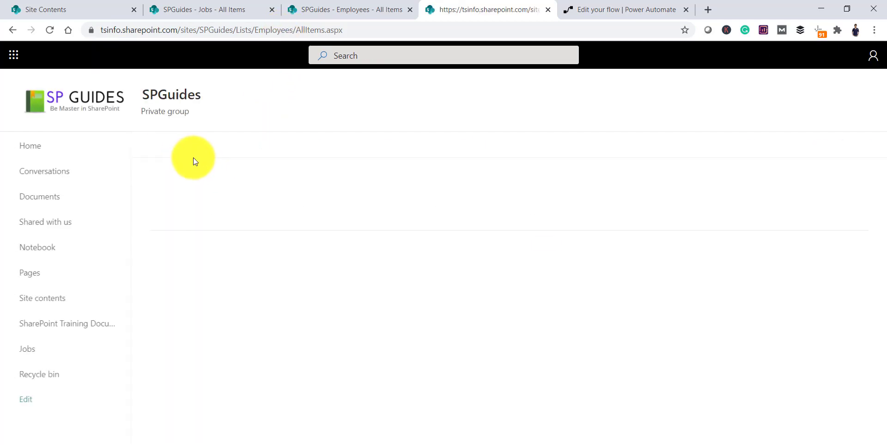
left_click(183, 151)
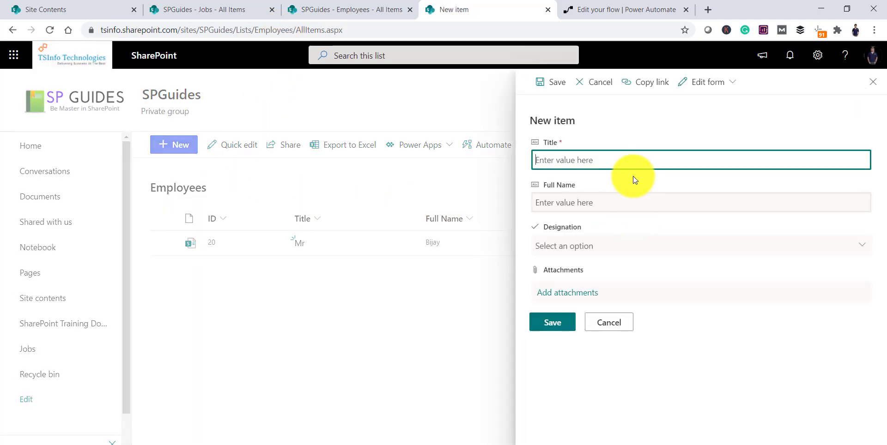
type("Mrs")
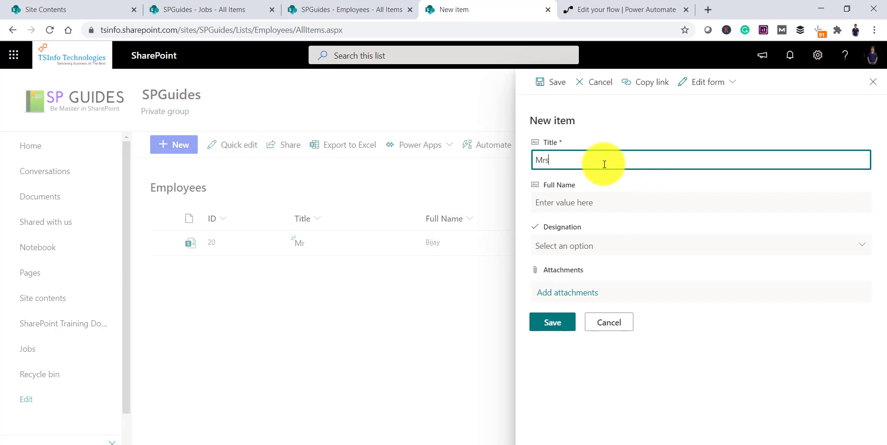
key("ctrl+a")
left_click(549, 208)
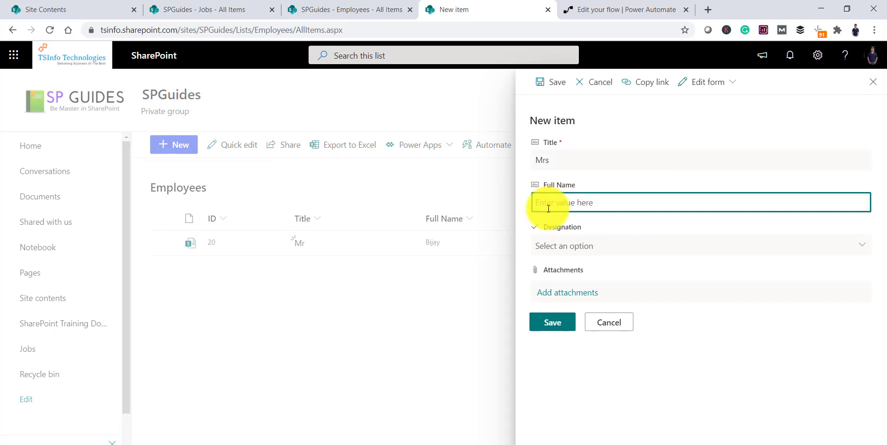
type("Bhawana")
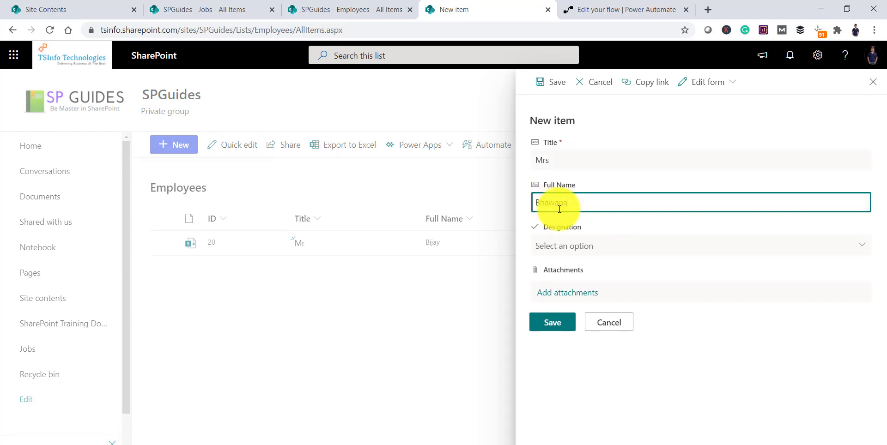
left_click(575, 248)
left_click(570, 294)
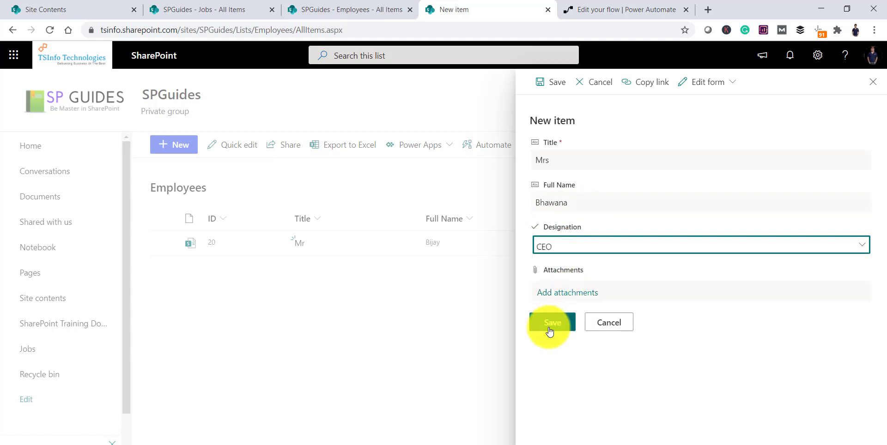
left_click(551, 324)
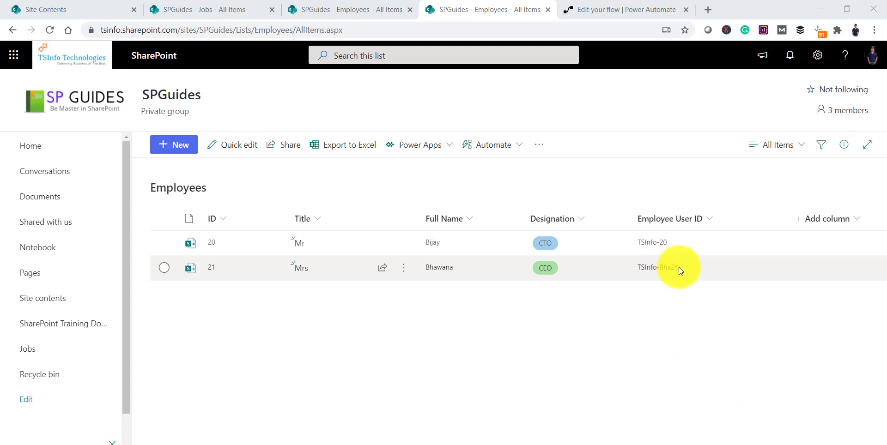
Step: Insert '-' as a separate concat argument between substring() and triggerBody()?['ID'] in the Initialize variable expression, and save the flow
left_click(601, 9)
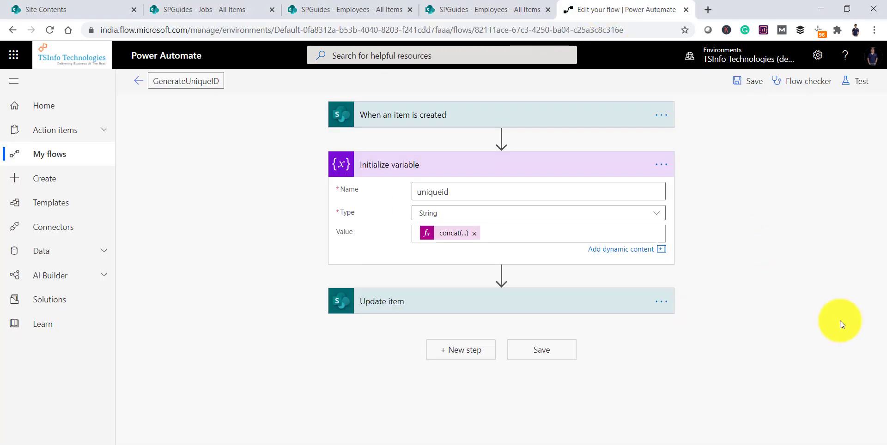
left_click(447, 234)
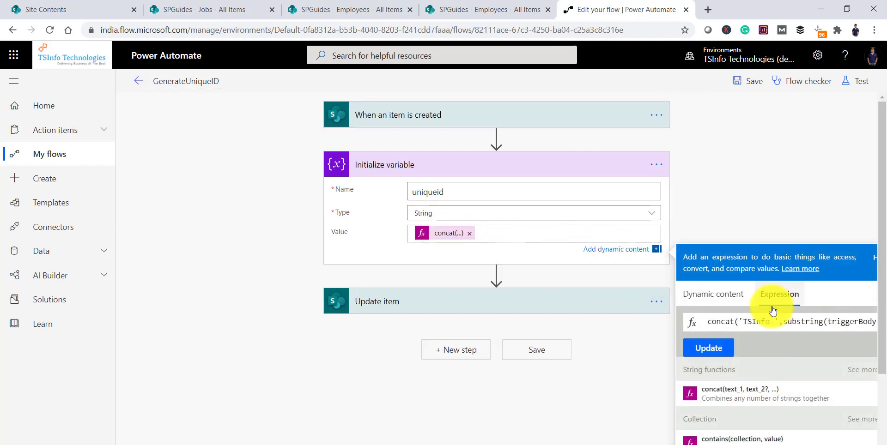
left_click_drag(784, 322, 862, 321)
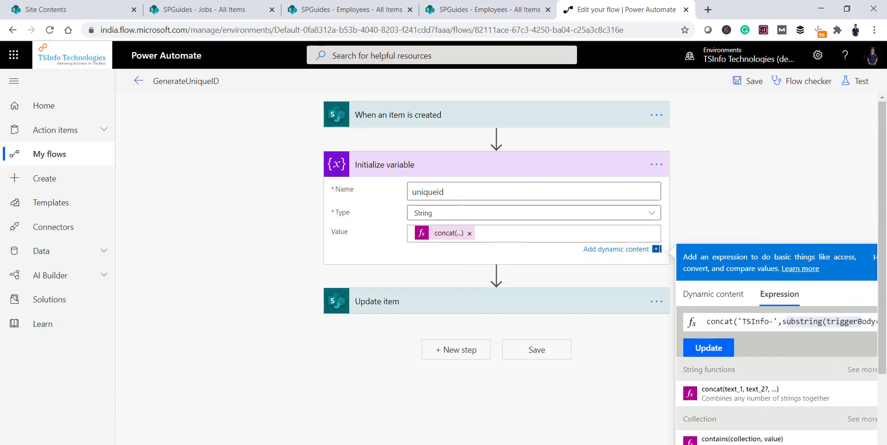
left_click(803, 322)
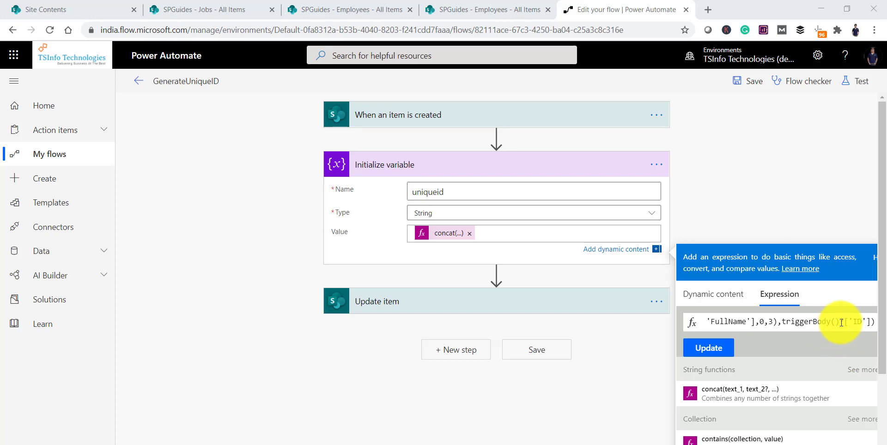
left_click(778, 322)
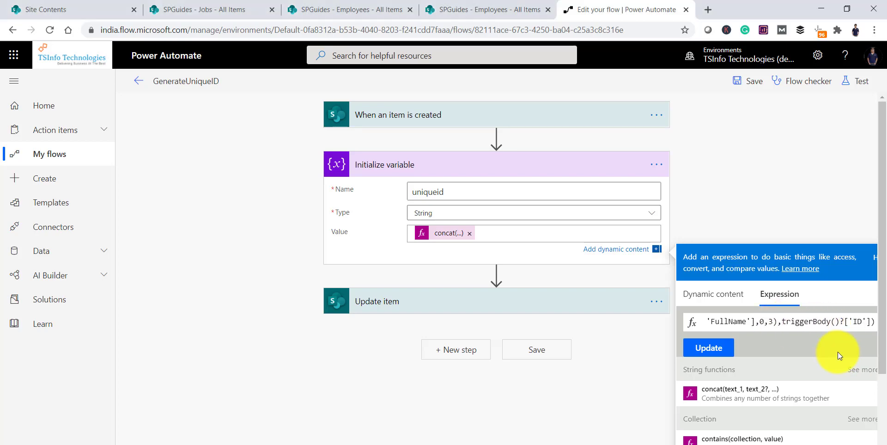
type(",''")
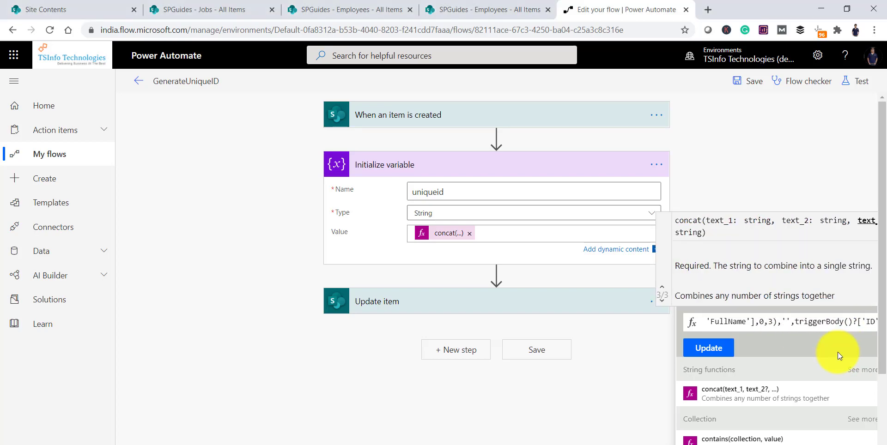
type("-")
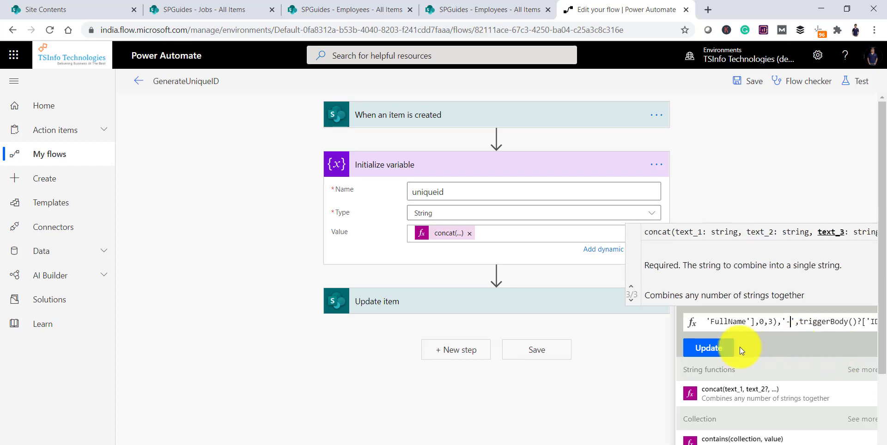
left_click(721, 349)
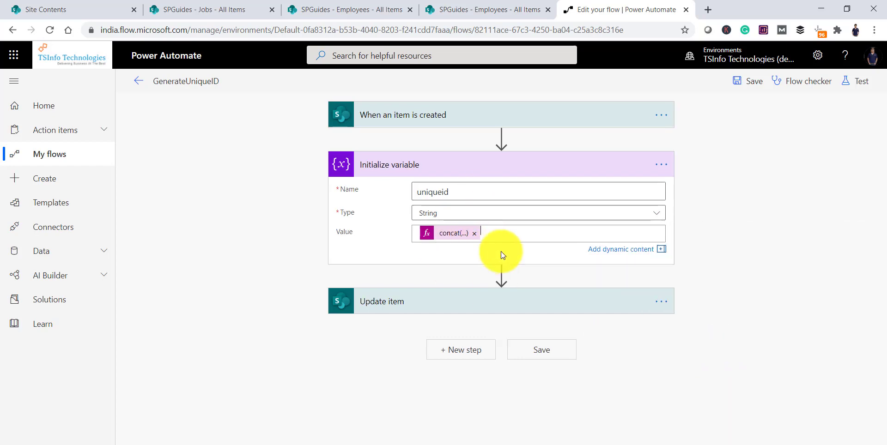
left_click(754, 83)
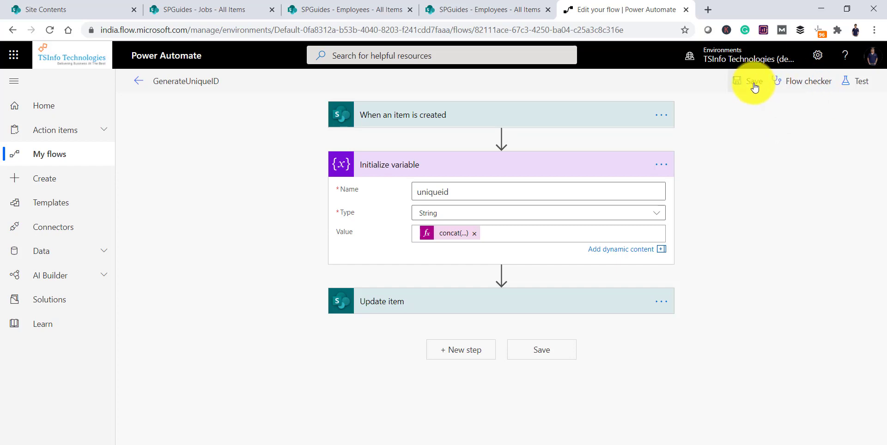
Step: Test the flow using data from the most recent successful previous run
left_click(862, 85)
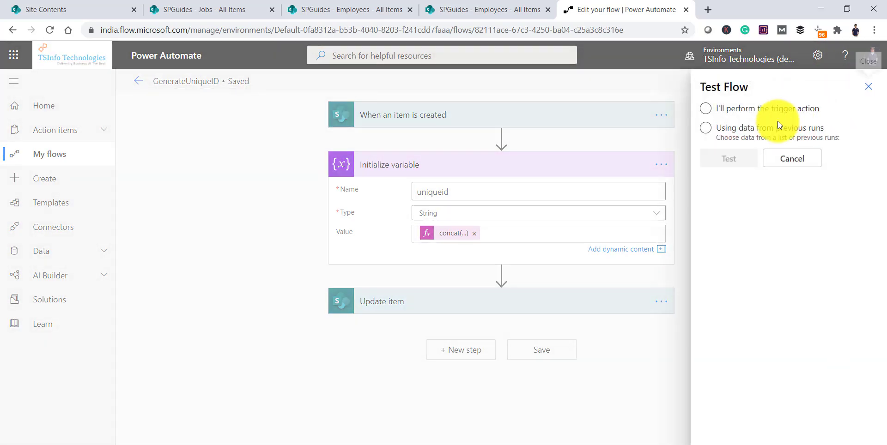
left_click(711, 129)
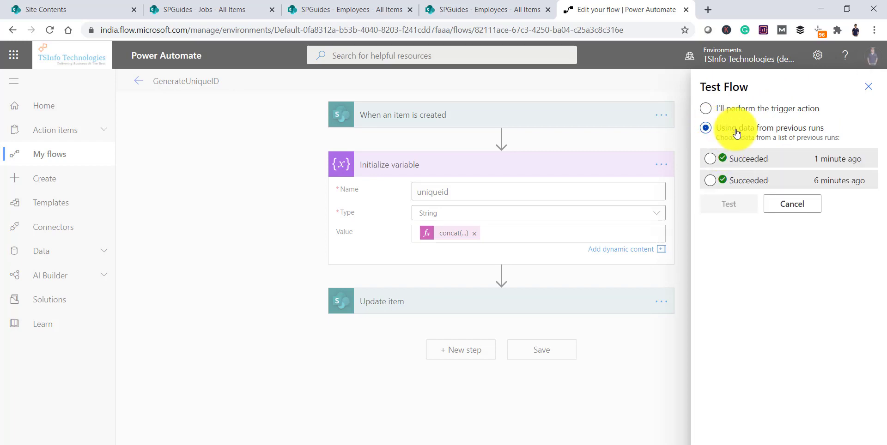
left_click(710, 159)
left_click(730, 203)
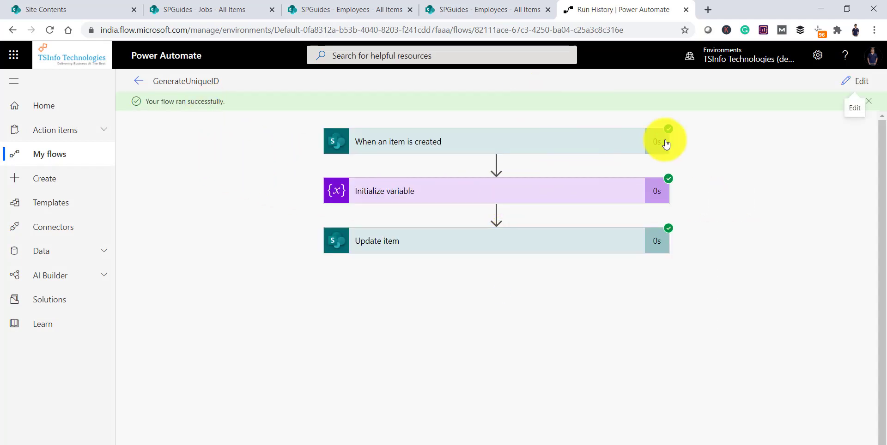
Step: Check the uniqueid value in the test run and the Employee User ID in the Employees list, and open the Jobs list
left_click(520, 192)
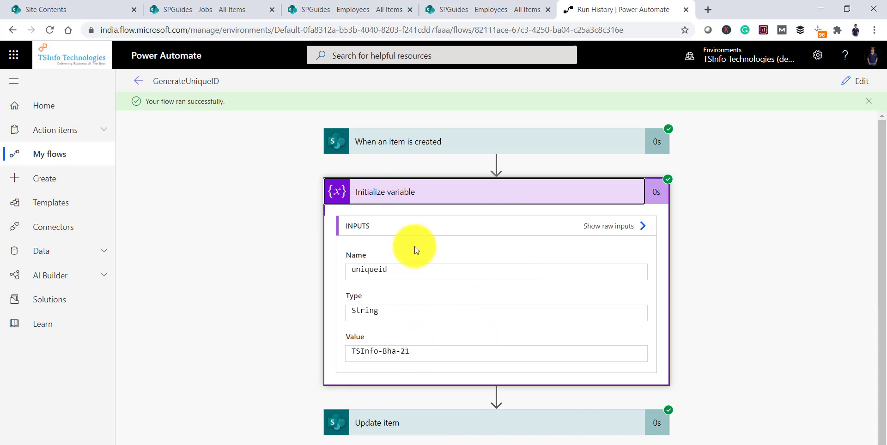
left_click(368, 10)
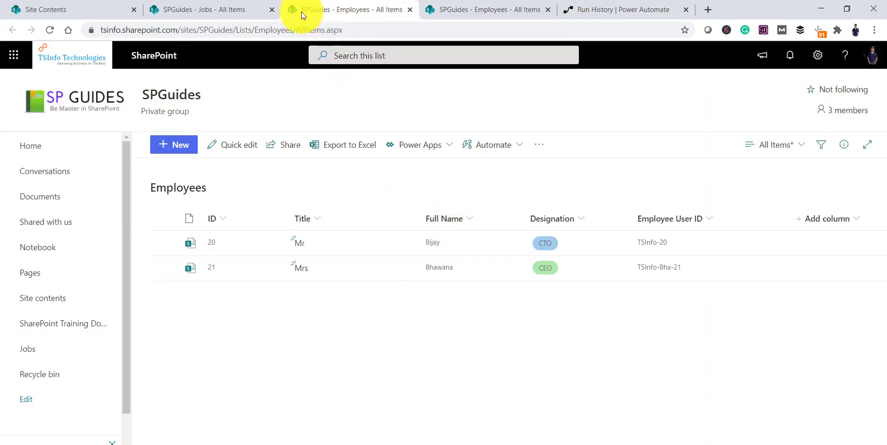
left_click(240, 10)
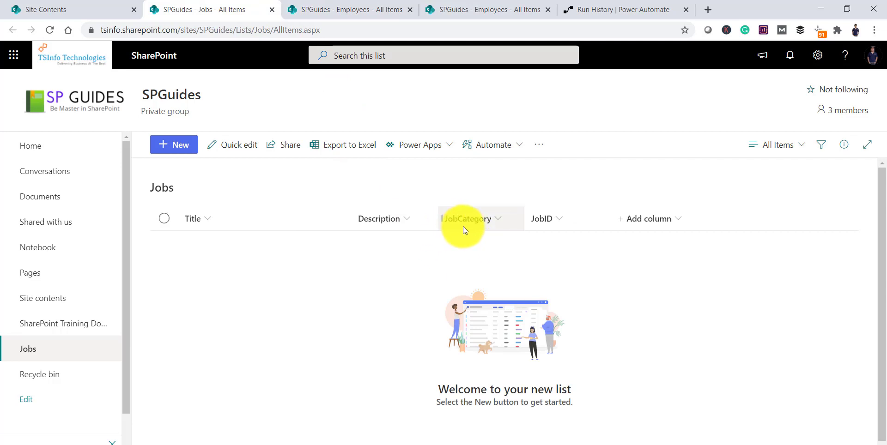
Step: Examine the concat expressions in the Notepad file, comparing the JobCategory value expression with the FullName substring one
left_click(420, 444)
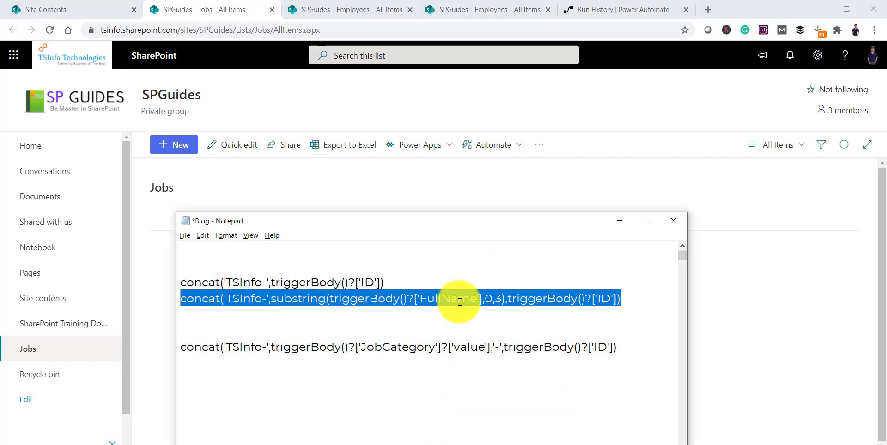
left_click(460, 302)
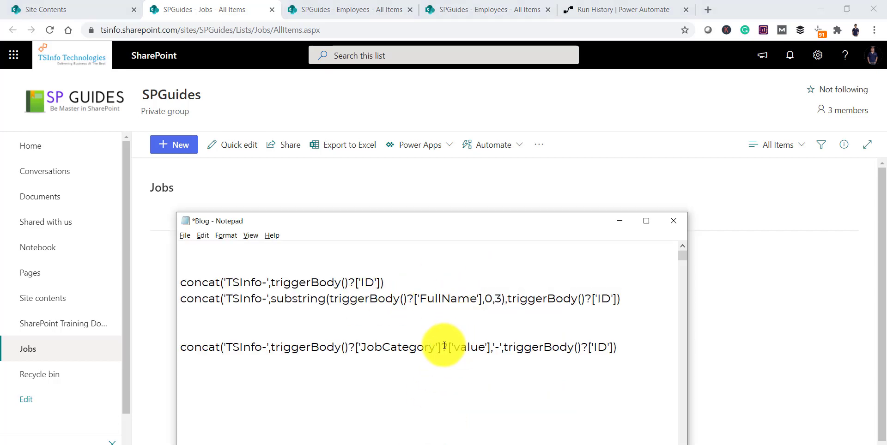
left_click_drag(441, 346, 470, 347)
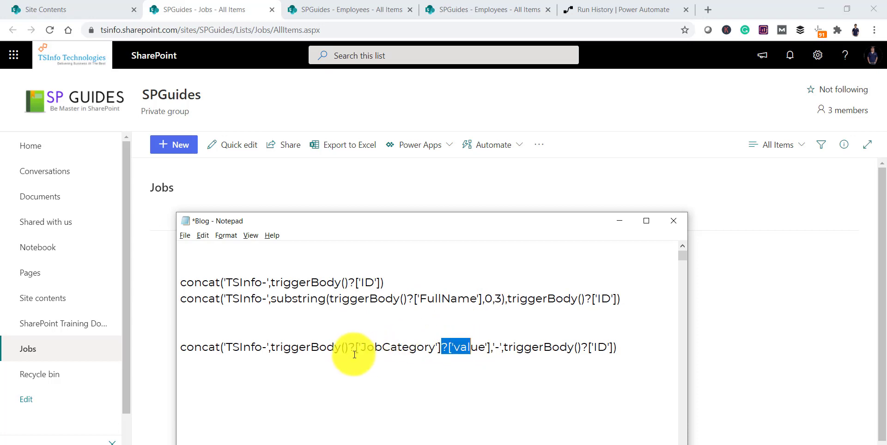
left_click_drag(271, 347, 492, 349)
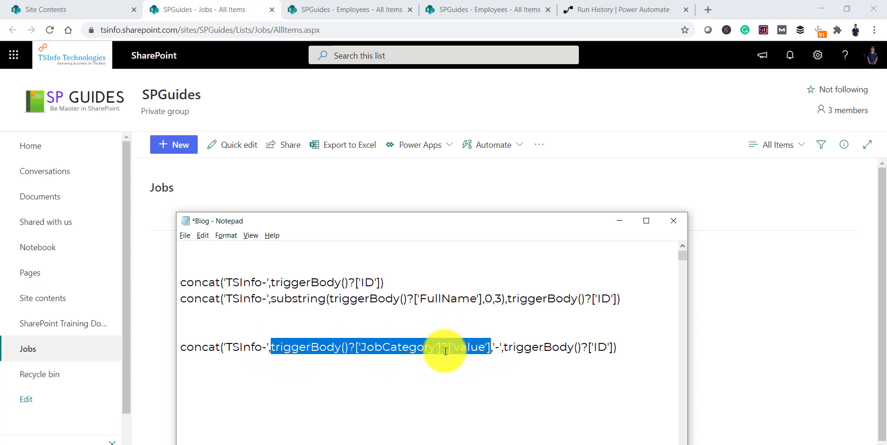
left_click_drag(505, 299, 619, 296)
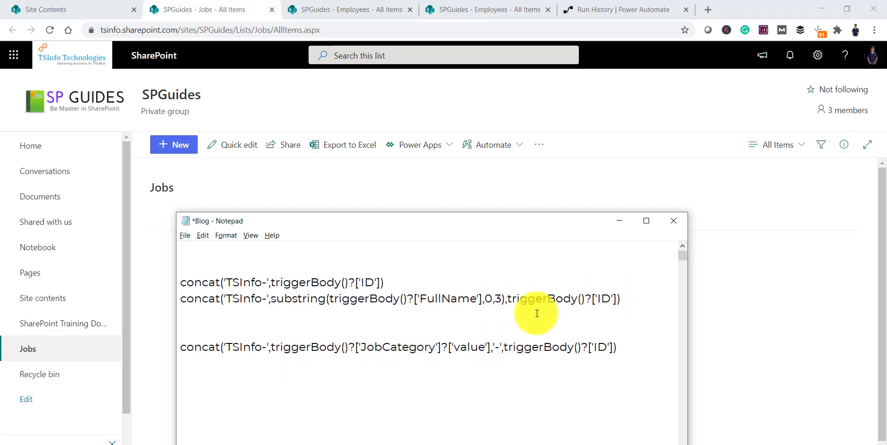
left_click_drag(508, 298, 586, 299)
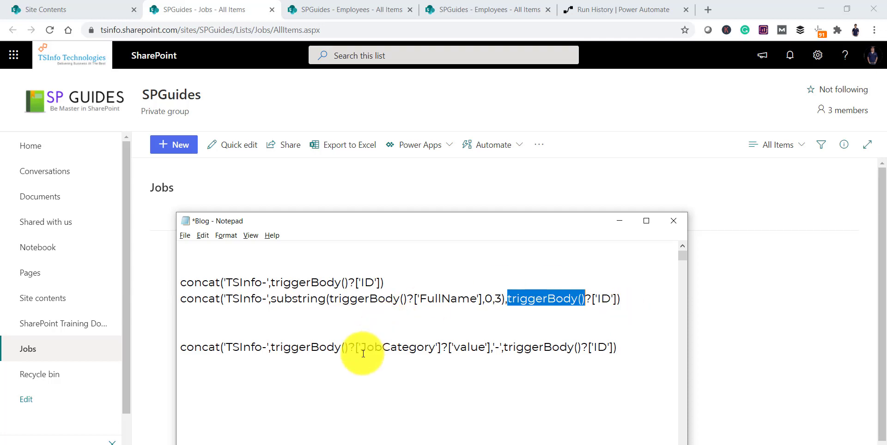
left_click_drag(355, 348, 505, 350)
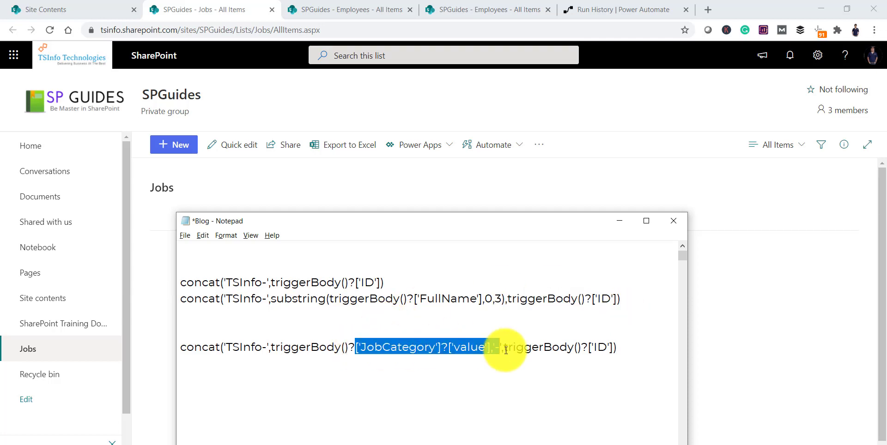
left_click(512, 379)
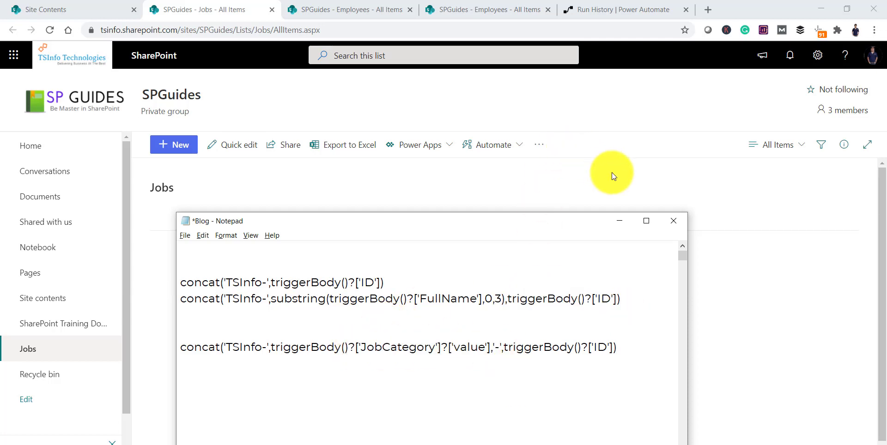
left_click(591, 184)
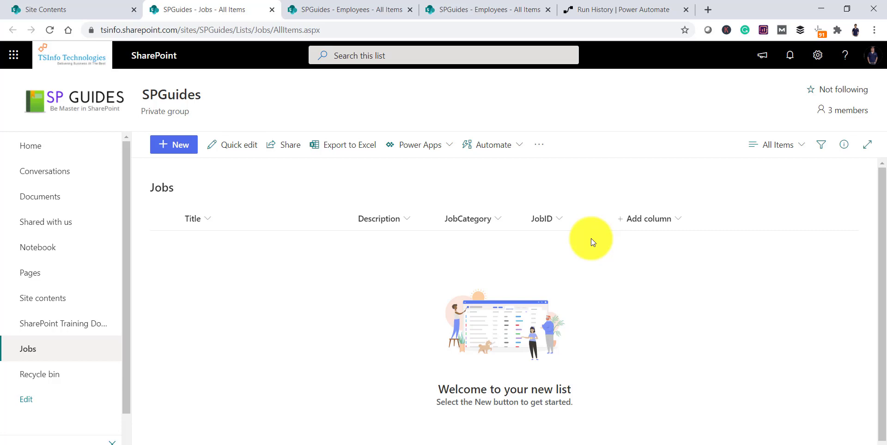
Step: Check the uniqueid value in the flow run, and write the leading-zero examples 00001, 00010, 00100 and 01000 above the expressions in Notepad
left_click(594, 8)
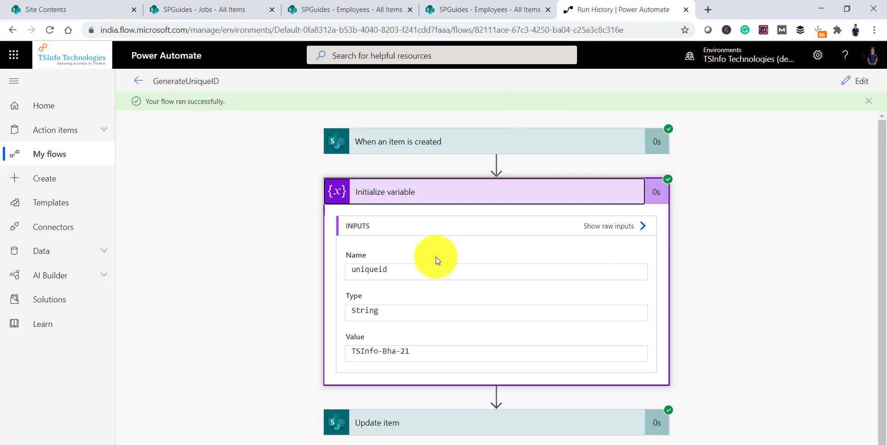
left_click(401, 353)
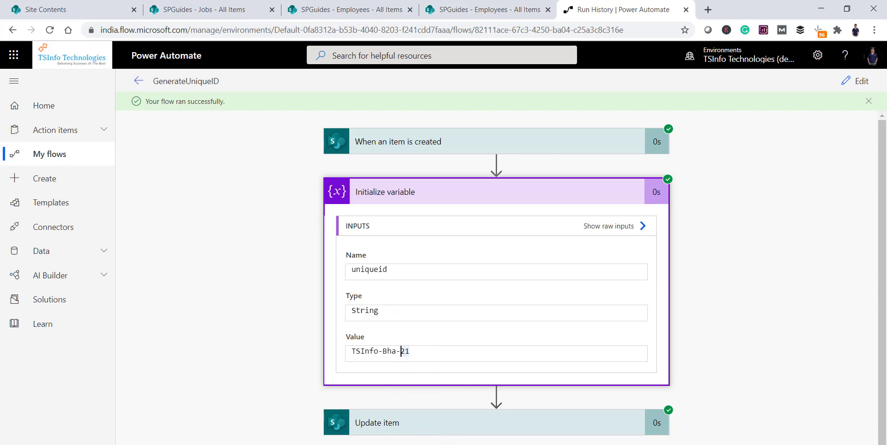
left_click(418, 444)
left_click(261, 254)
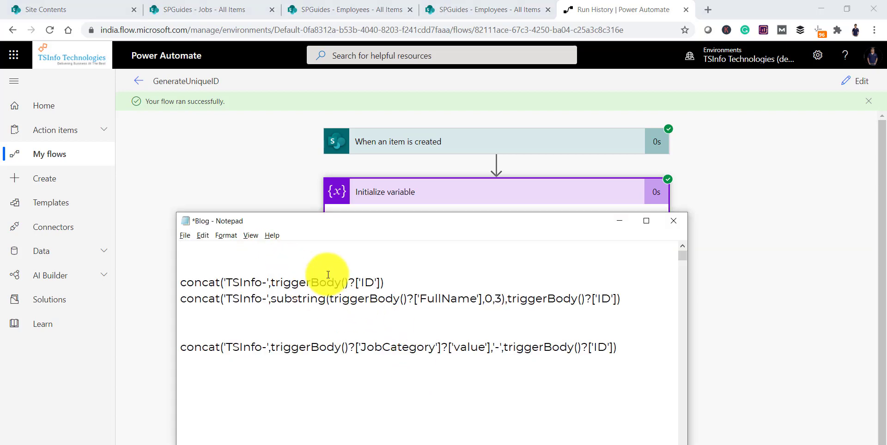
type("00001")
key("Return")
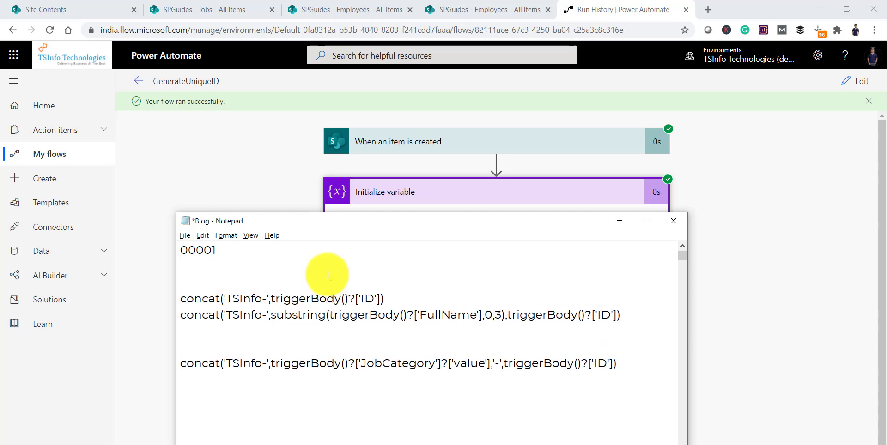
type("00010")
key("Return")
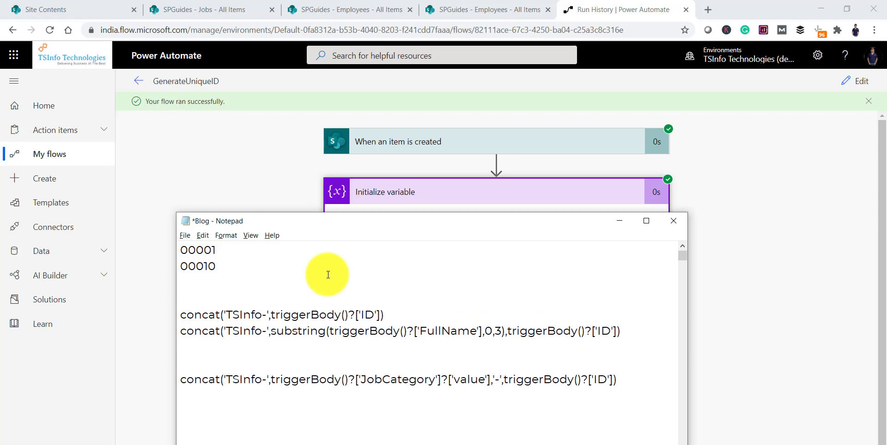
type("00100")
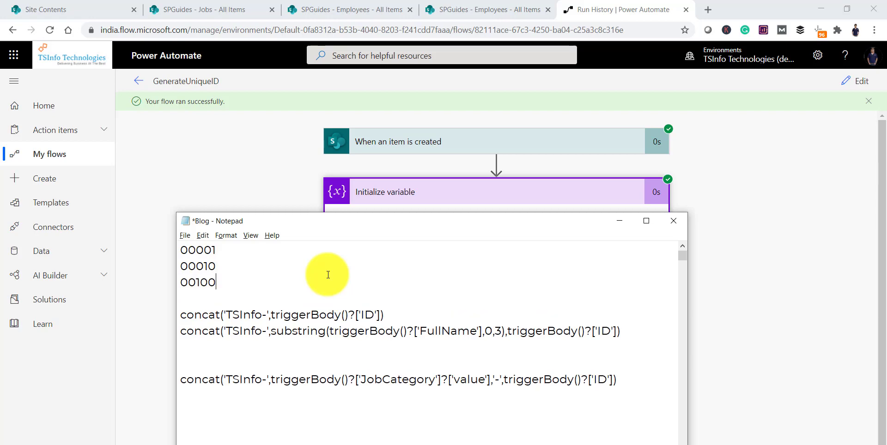
key("Return")
type("01")
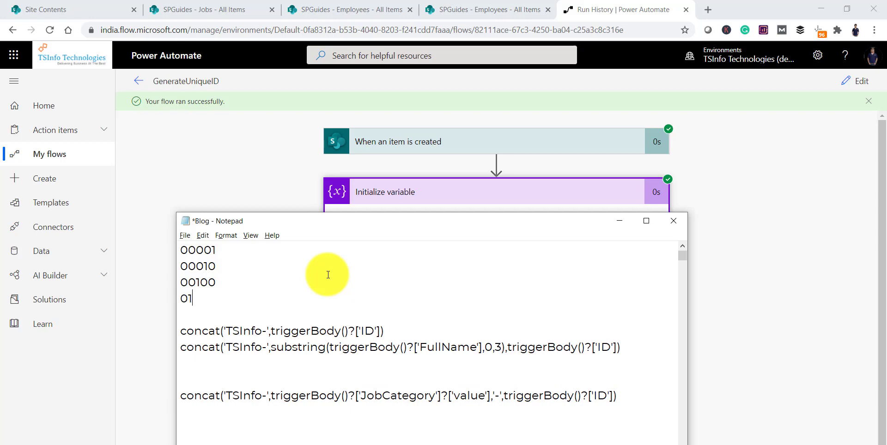
type("000")
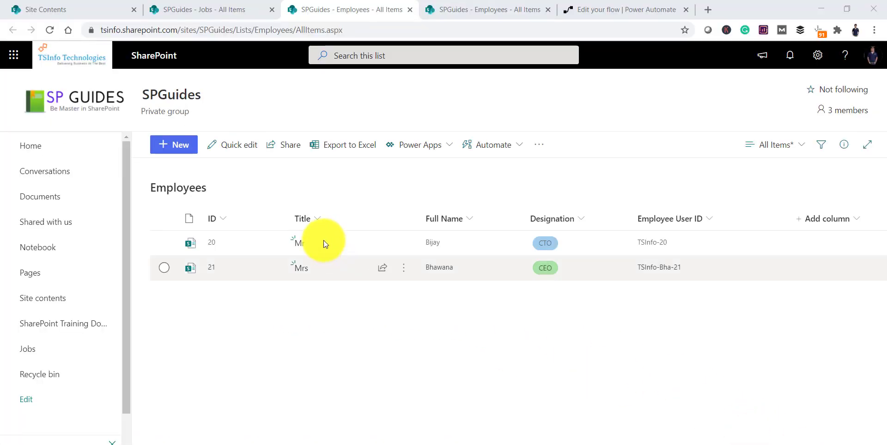
Step: View the Jobs list and open the Power Automate site flow.microsoft.com in a new browser tab
left_click(203, 12)
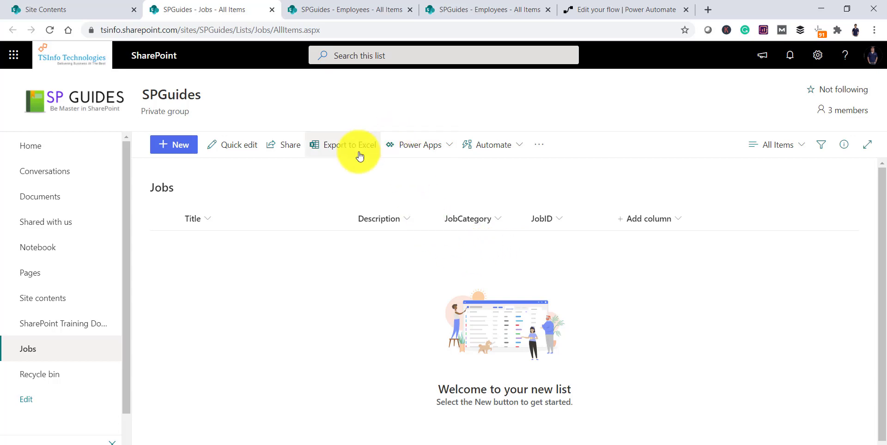
left_click(708, 9)
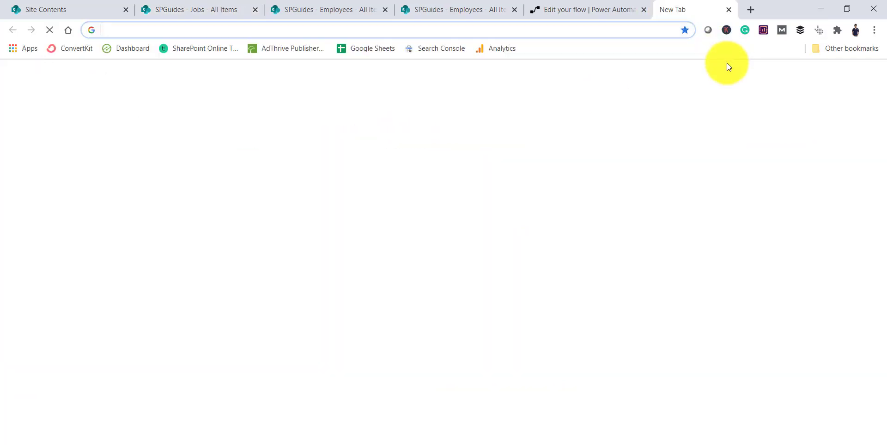
type("g")
key("BackSpace")
type("flow.microsoft.com")
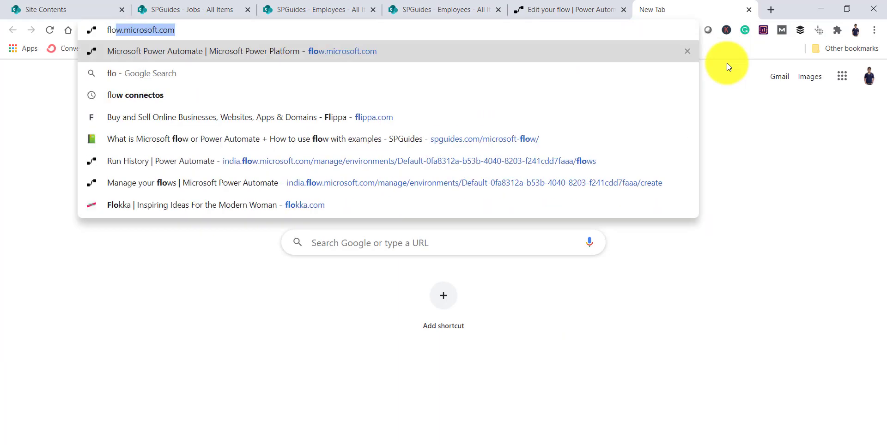
key("Return")
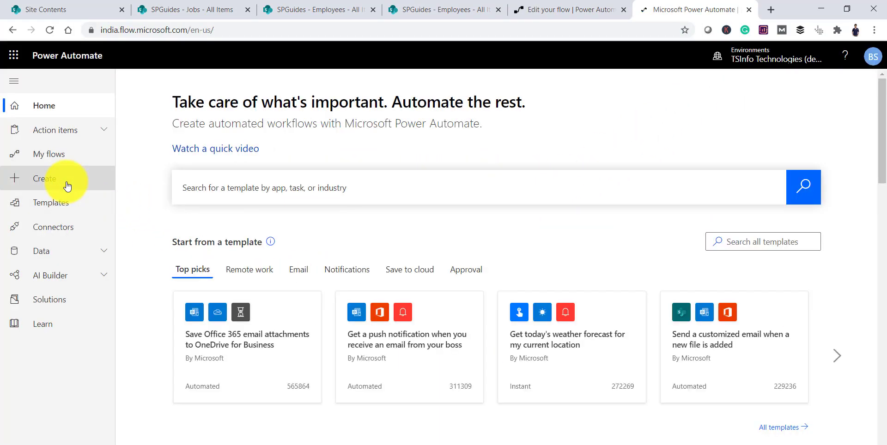
Step: Create an automated flow named LeadingZeroFlowExample with the SharePoint trigger When an item is created
left_click(66, 183)
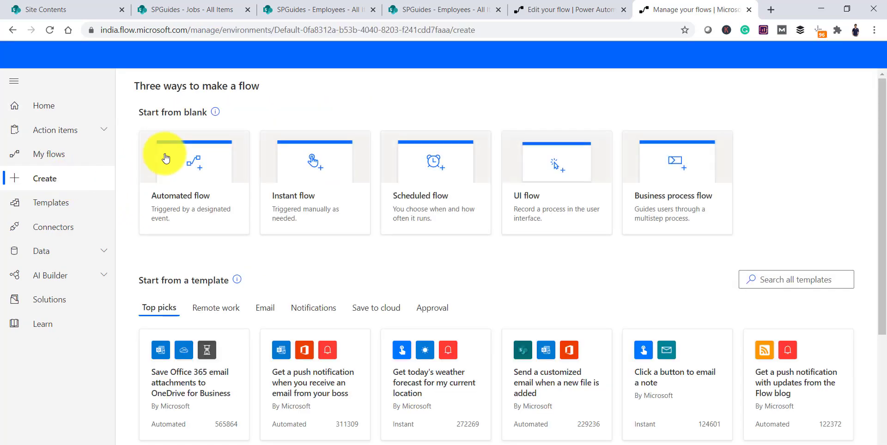
left_click(185, 173)
left_click(477, 150)
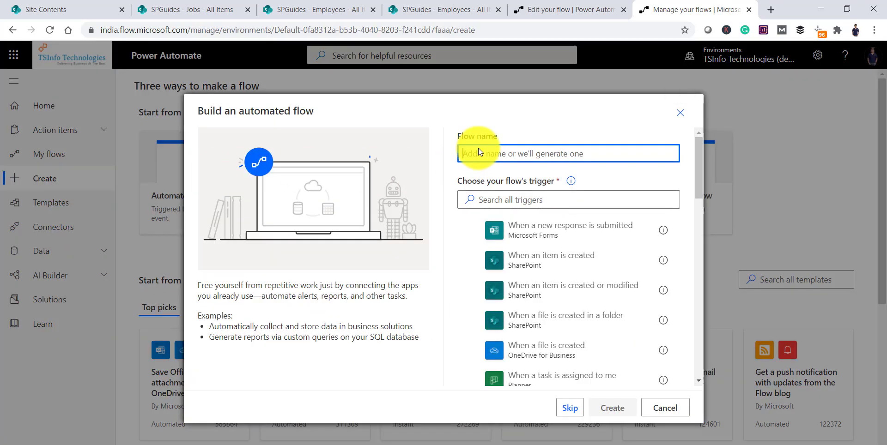
type("Le")
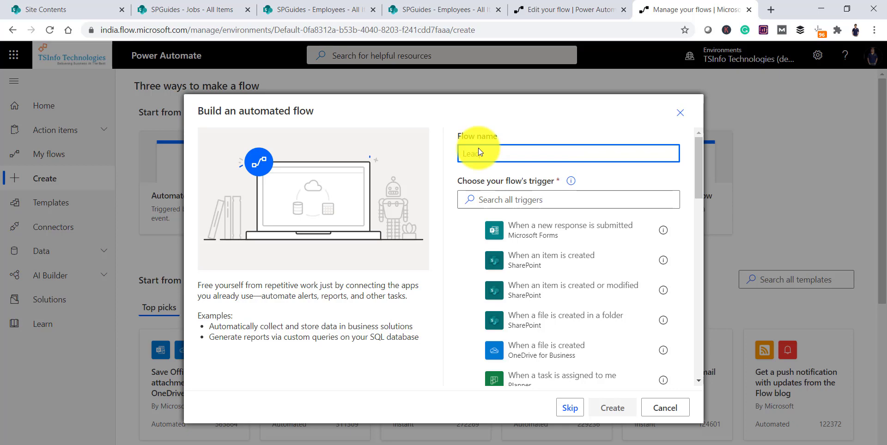
type("adingZeroFlowExample")
left_click(539, 265)
left_click(618, 406)
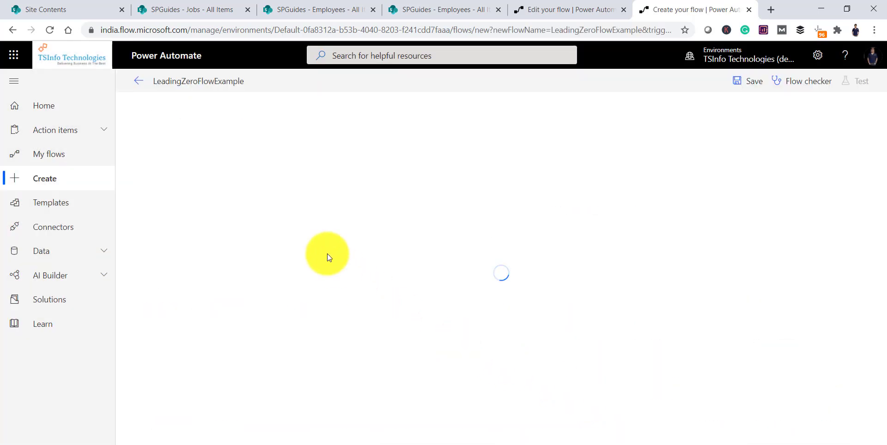
Step: Configure the When an item is created trigger with the SPGuides site address and the Jobs list
left_click(463, 143)
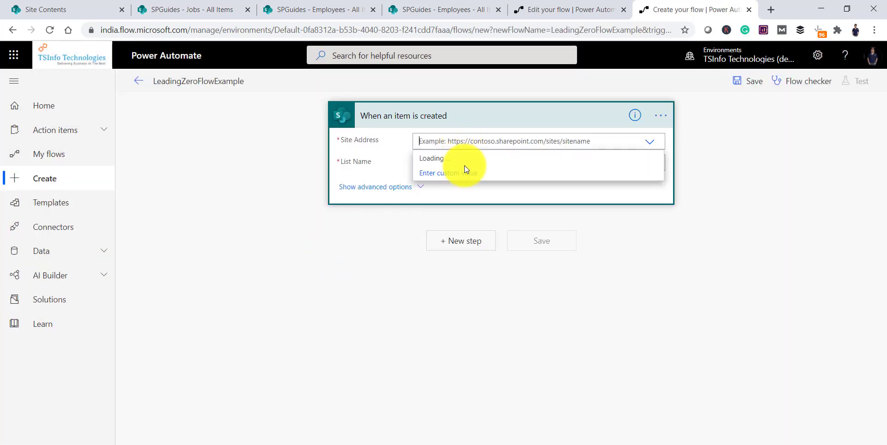
left_click(447, 234)
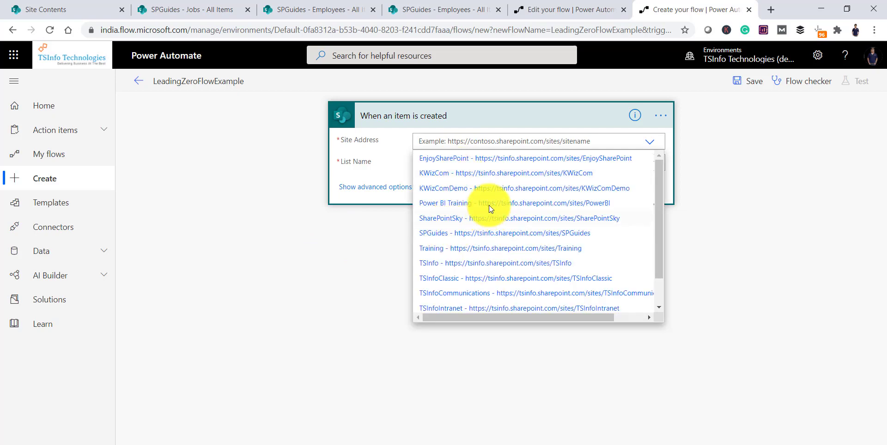
left_click(467, 163)
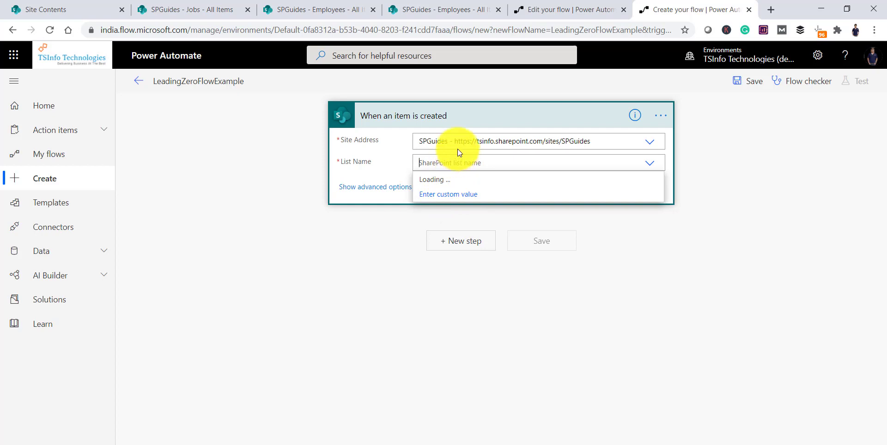
left_click(392, 144)
left_click(467, 166)
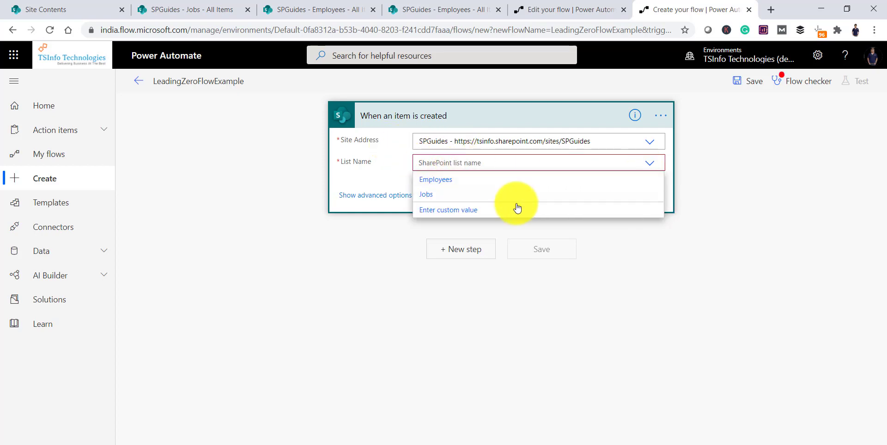
left_click(465, 198)
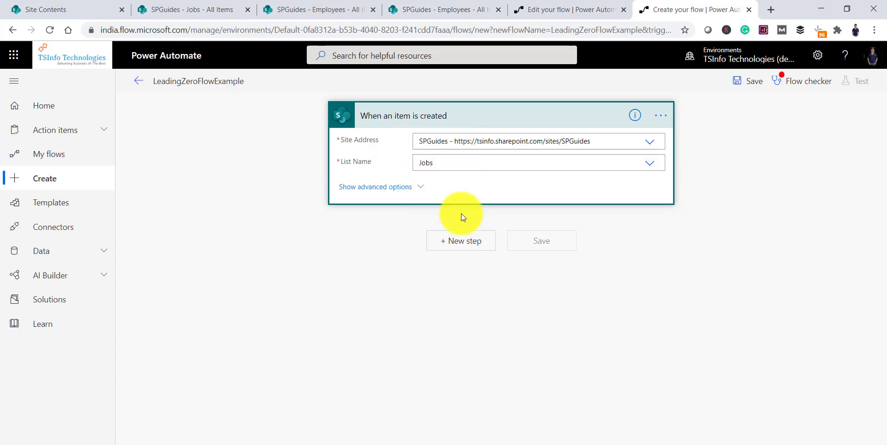
Step: Add an Initialize variable action after the When an item is created trigger
left_click(476, 249)
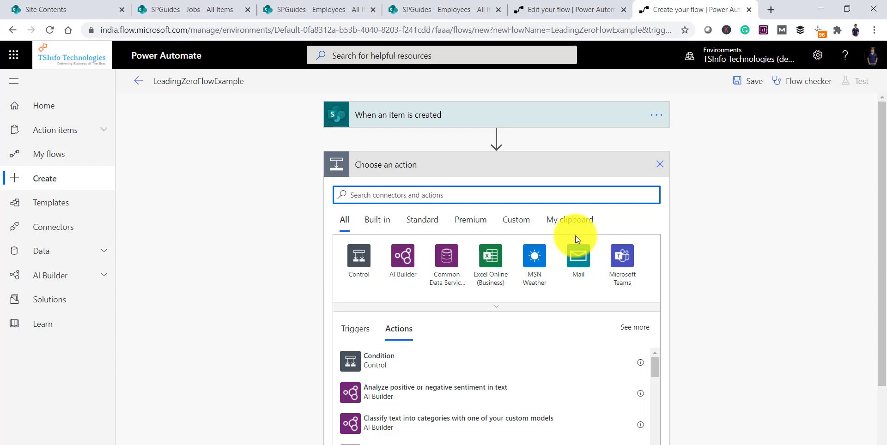
type("vari")
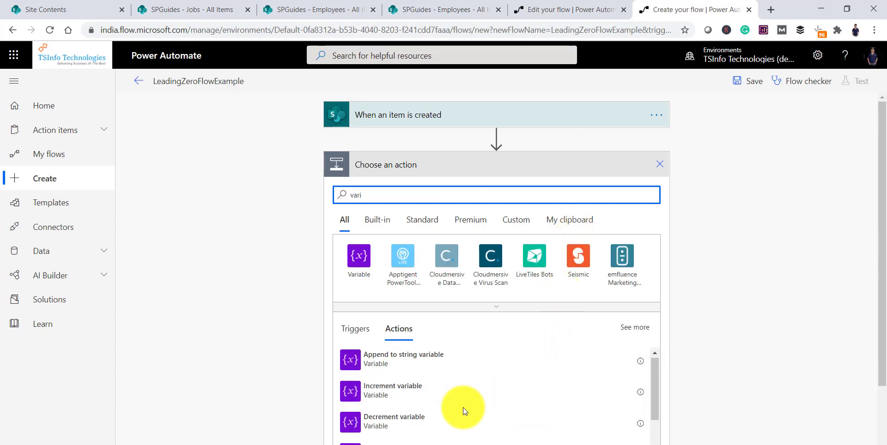
scroll(461, 409, "down", 2)
left_click(394, 401)
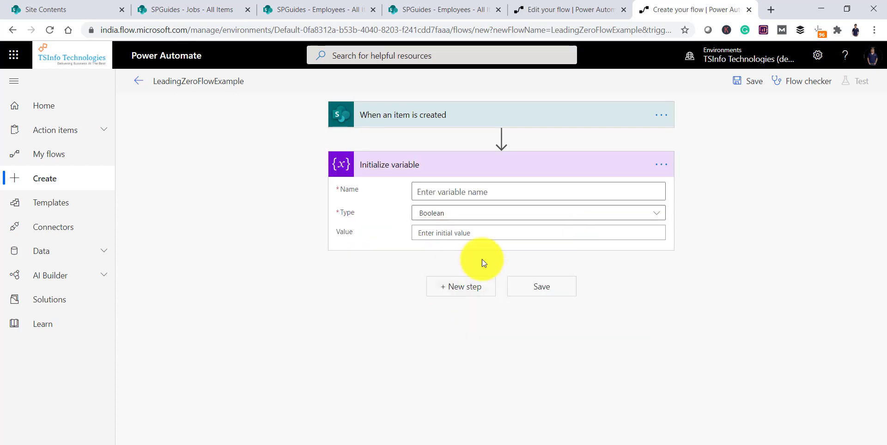
Step: Name the initialized variable Zeros and set its type to String
left_click(430, 191)
type("Zerom")
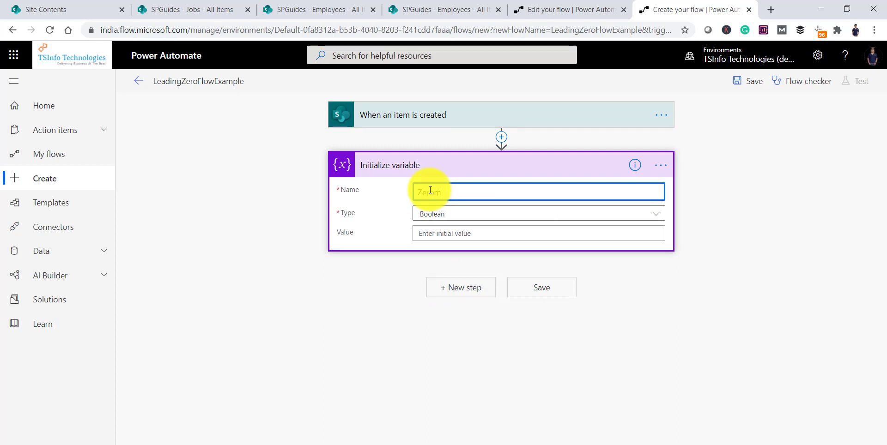
key("BackSpace")
type("s")
left_click(456, 212)
left_click(435, 295)
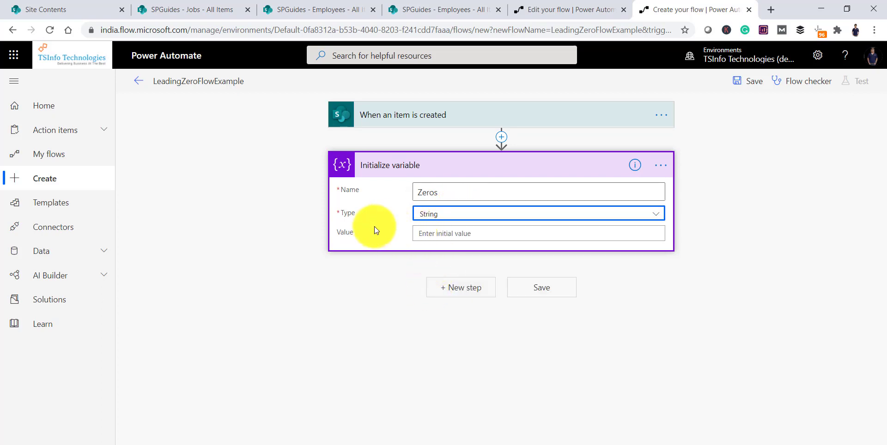
Step: Set the Zeros variable's initial value to 00000 and add a second Initialize variable action below it
left_click(451, 231)
type("00000")
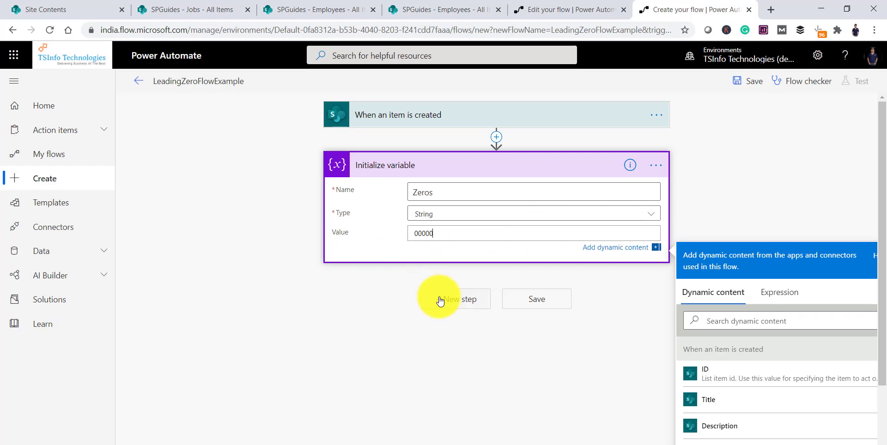
left_click(483, 298)
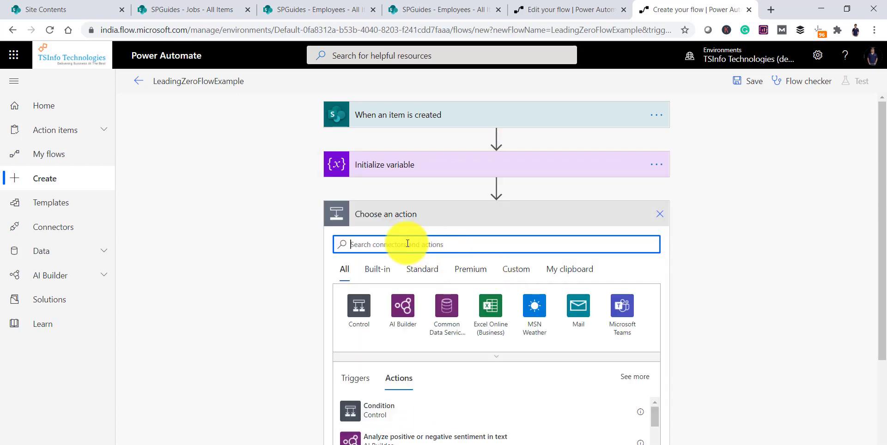
type("ini")
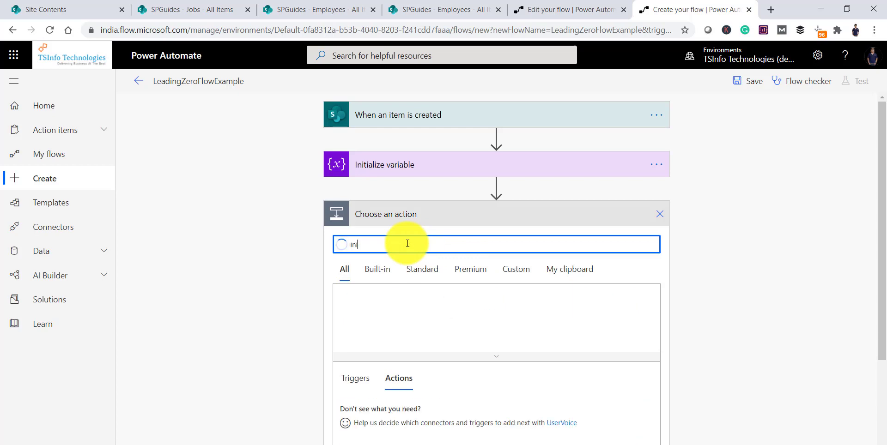
left_click(369, 411)
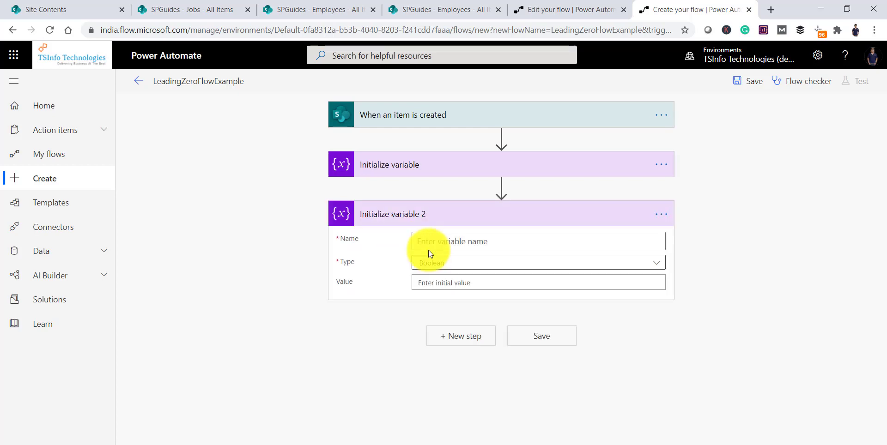
Step: Name the second initialized variable LeadingZeros and set its type to String
left_click(451, 242)
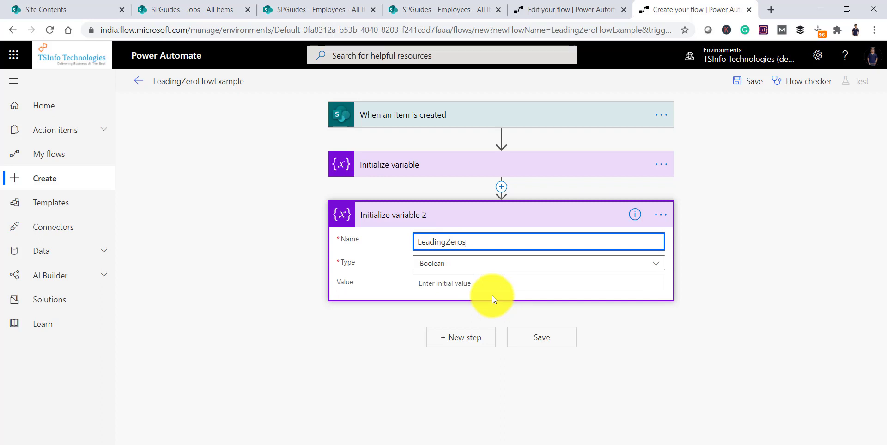
left_click(458, 263)
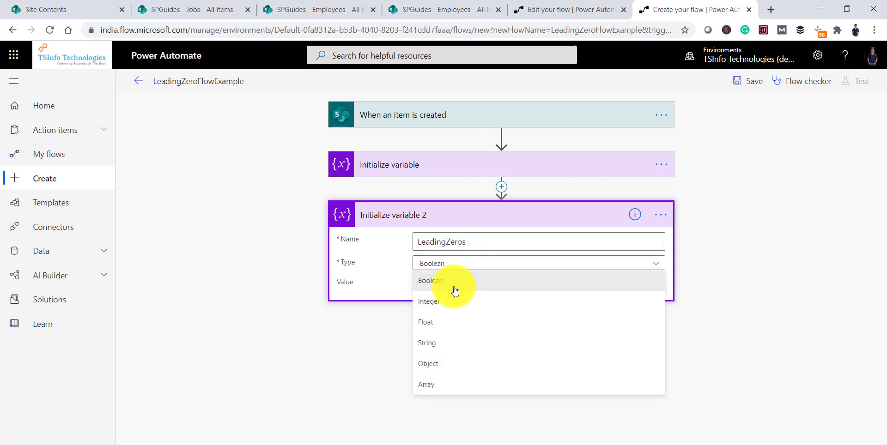
left_click(435, 344)
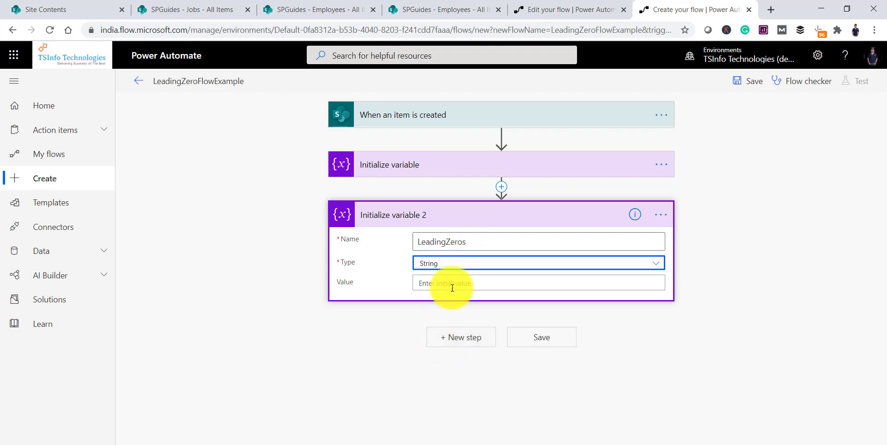
left_click(451, 283)
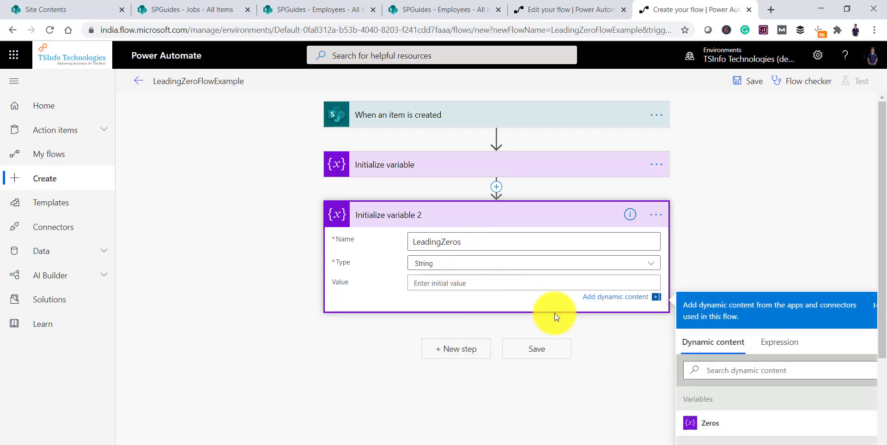
scroll(572, 351, "down", 1)
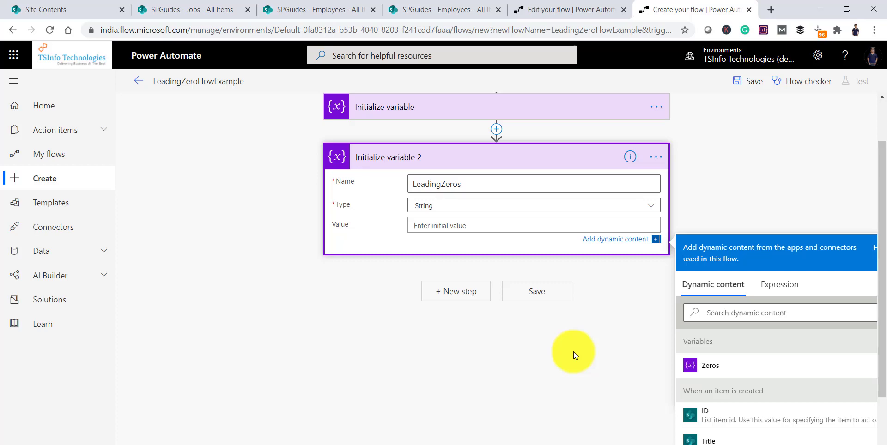
Step: Switch to the Blog notes in Notepad and copy length(string(triggerBody()?['ID']) from the last substring expression onto an empty line above
mouse_move(398, 415)
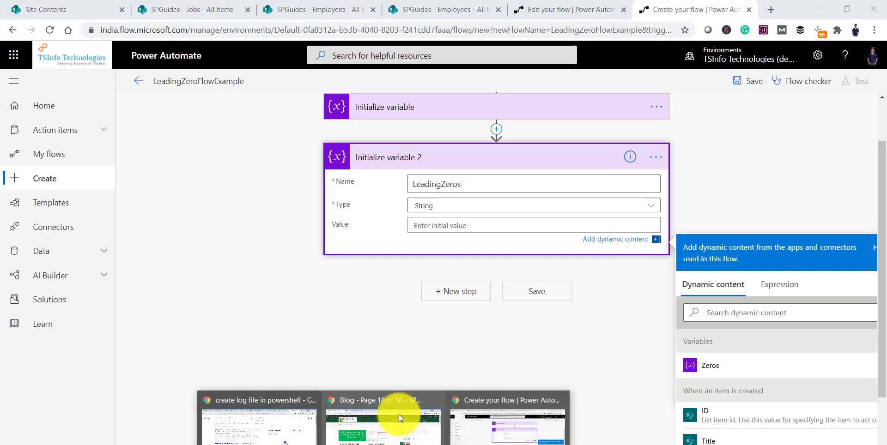
left_click(417, 345)
left_click(434, 444)
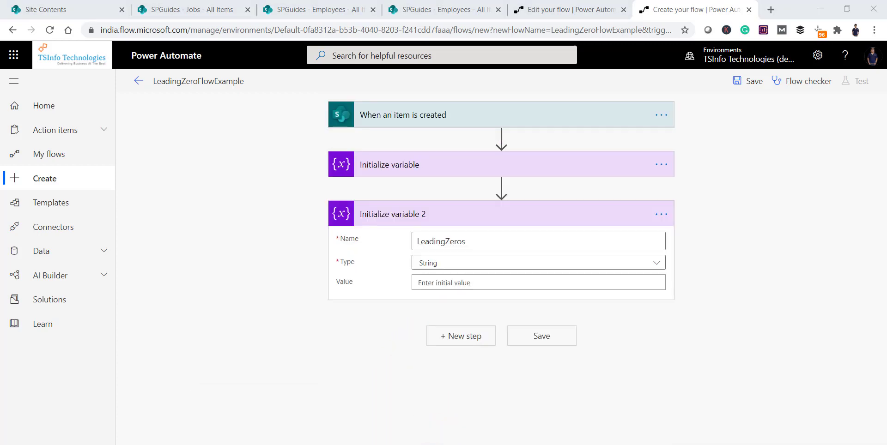
scroll(398, 258, "up", 2)
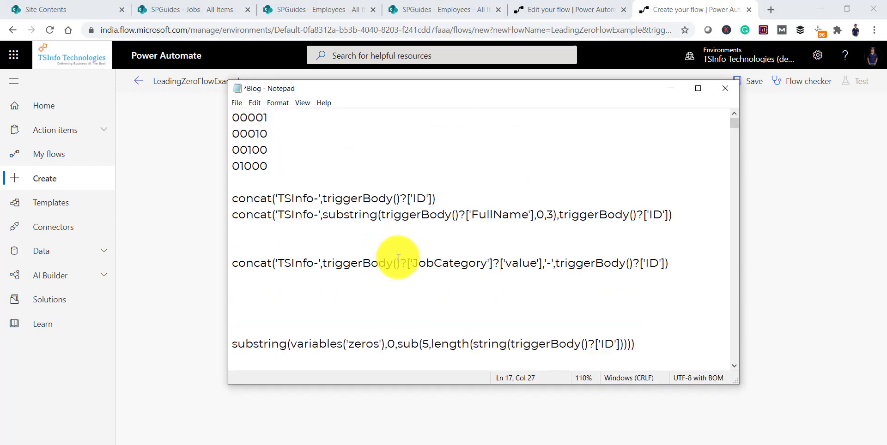
scroll(327, 289, "down", 1)
scroll(328, 289, "down", 1)
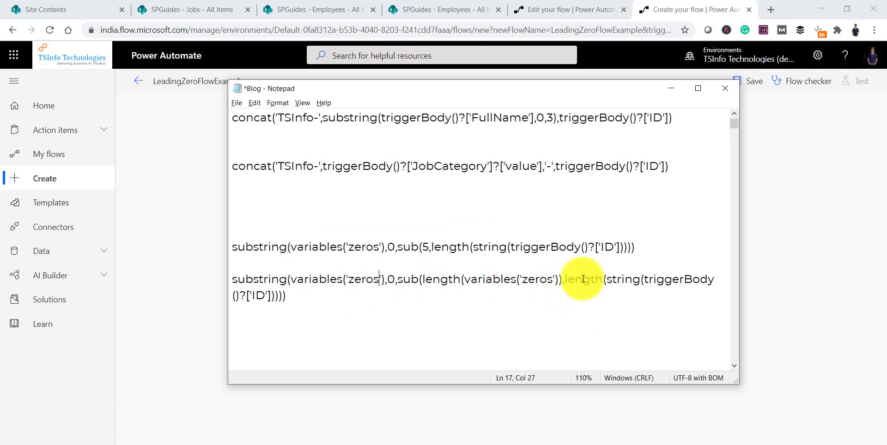
left_click_drag(564, 279, 276, 300)
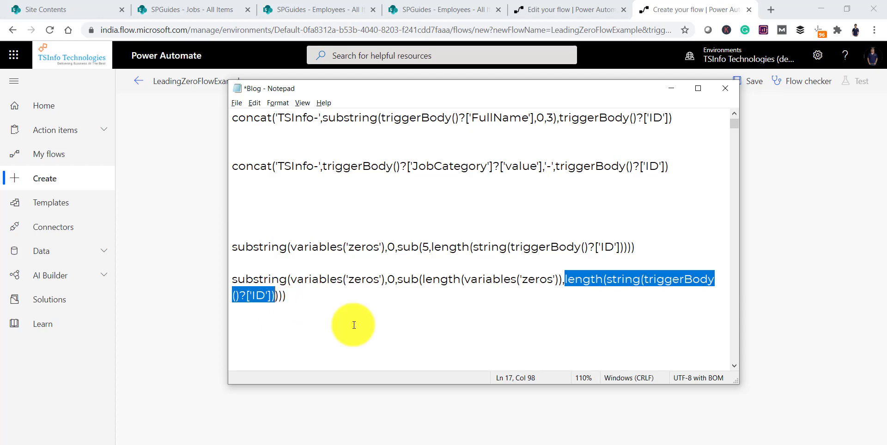
scroll(421, 332, "up", 2)
scroll(422, 332, "down", 1)
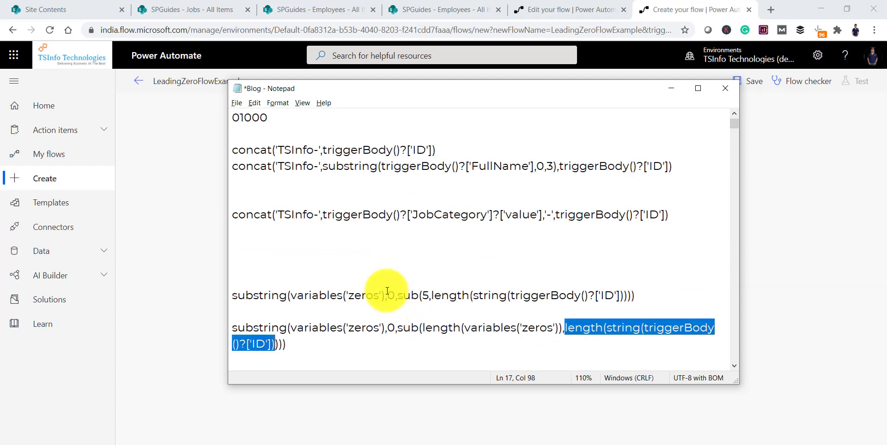
left_click(362, 256)
type("length(string(triggerBody()?['ID'])")
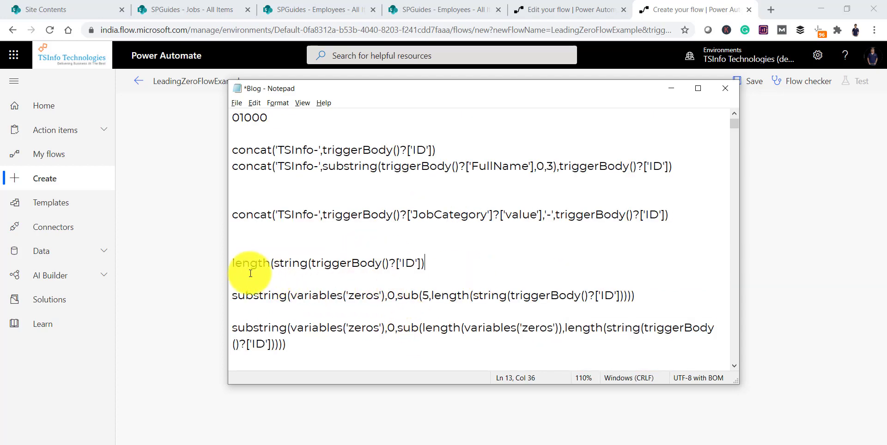
Step: Examine the length, string and triggerBody()?['ID'] parts of the copied expression one by one
left_click_drag(231, 264, 428, 267)
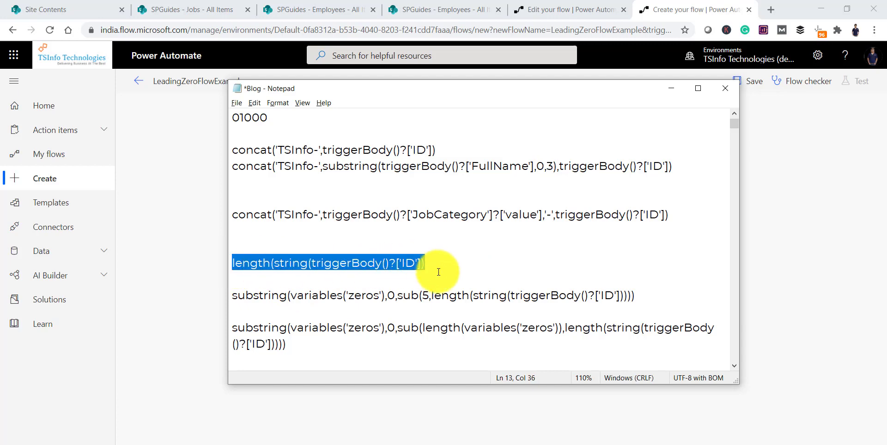
left_click(441, 267)
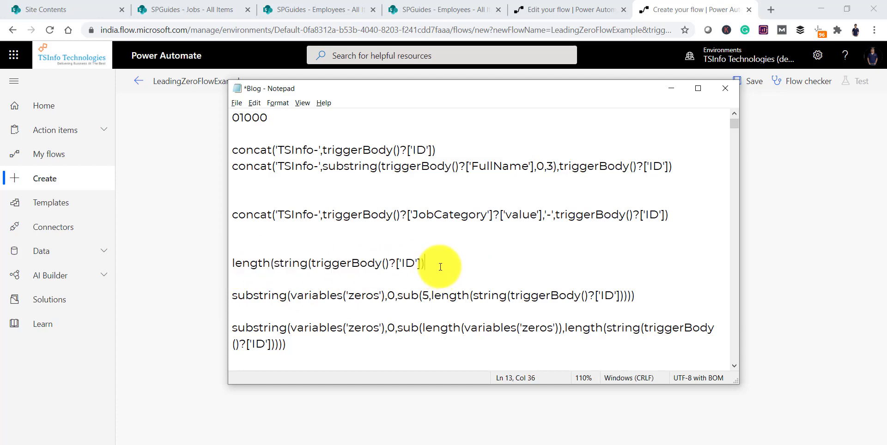
left_click_drag(274, 264, 309, 266)
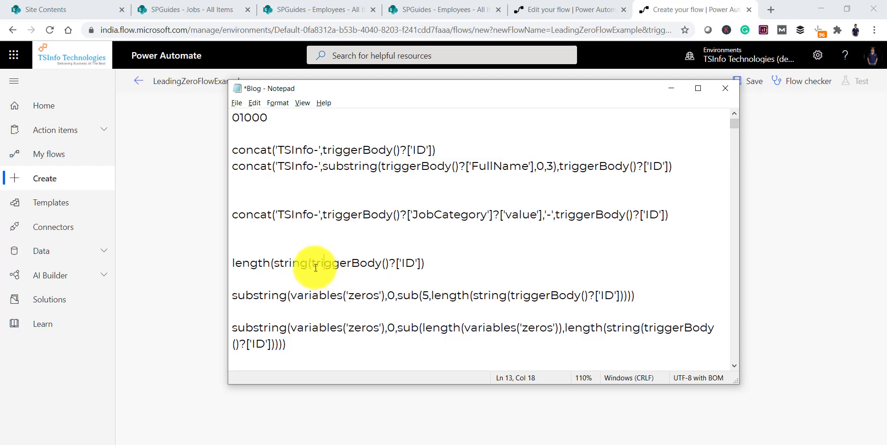
left_click_drag(312, 264, 419, 269)
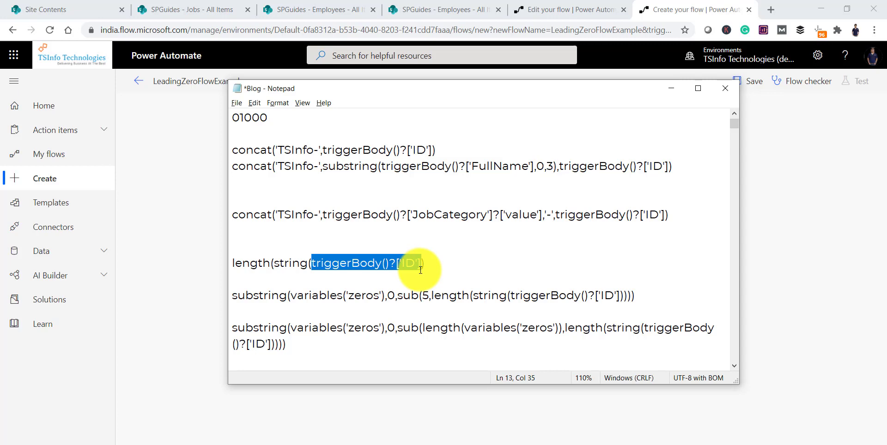
left_click_drag(274, 263, 305, 262)
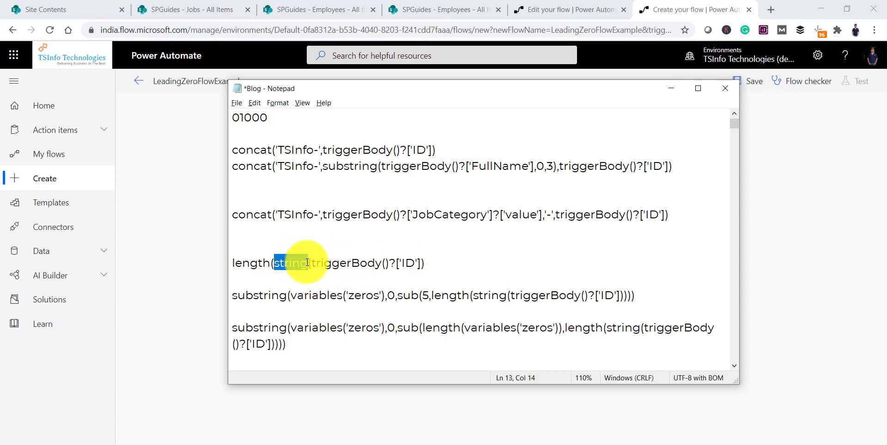
left_click_drag(233, 263, 268, 262)
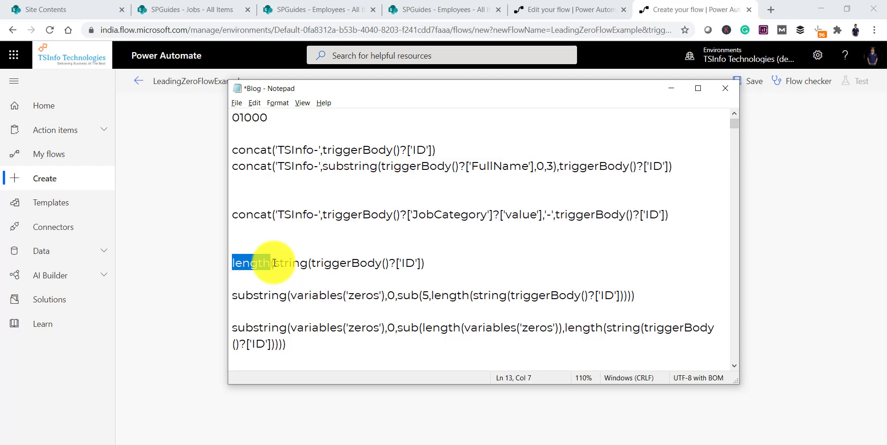
Step: Review the Zeros variable's settings in the flow, and examine the sub function in the last Notepad expression
left_click(171, 215)
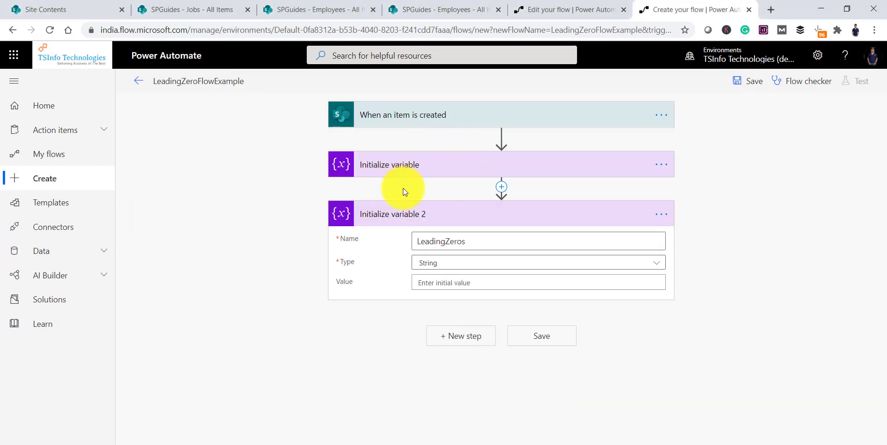
left_click(442, 166)
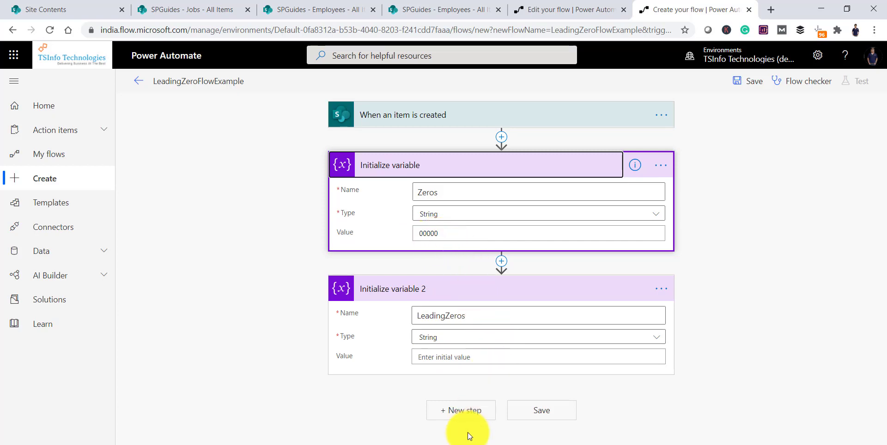
left_click(451, 444)
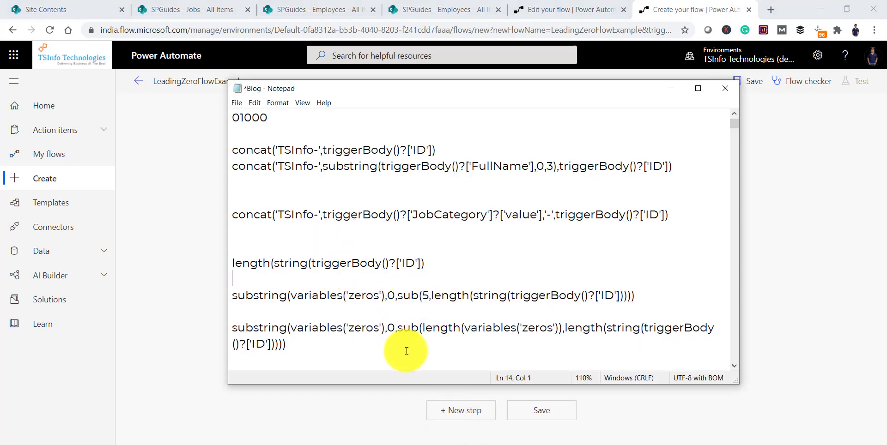
left_click_drag(397, 329, 422, 328)
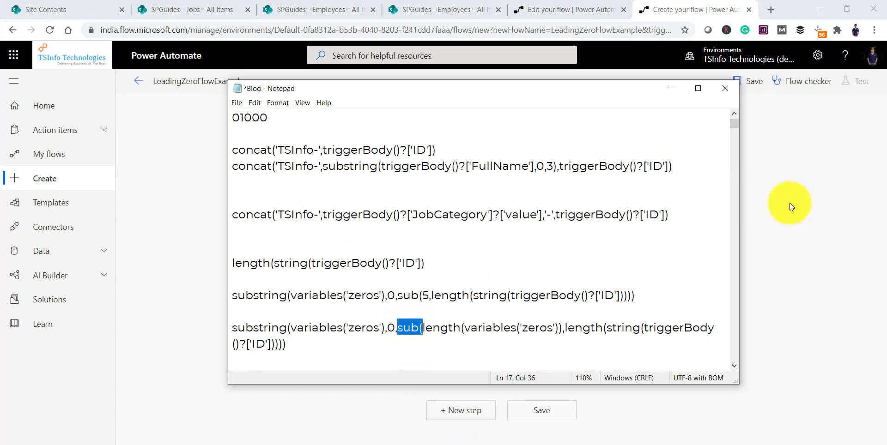
left_click(789, 203)
Step: Open the expression editor for the LeadingZeros value and look through the available functions for substring and sub
left_click(527, 357)
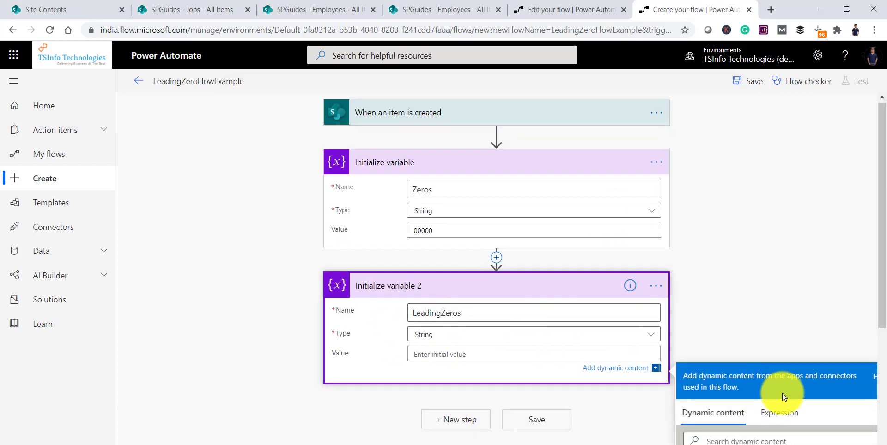
scroll(735, 393, "down", 4)
left_click(776, 249)
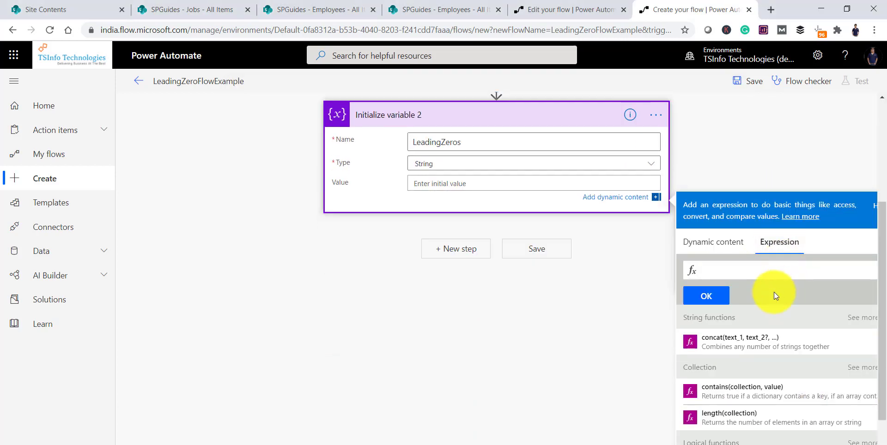
scroll(763, 346, "down", 3)
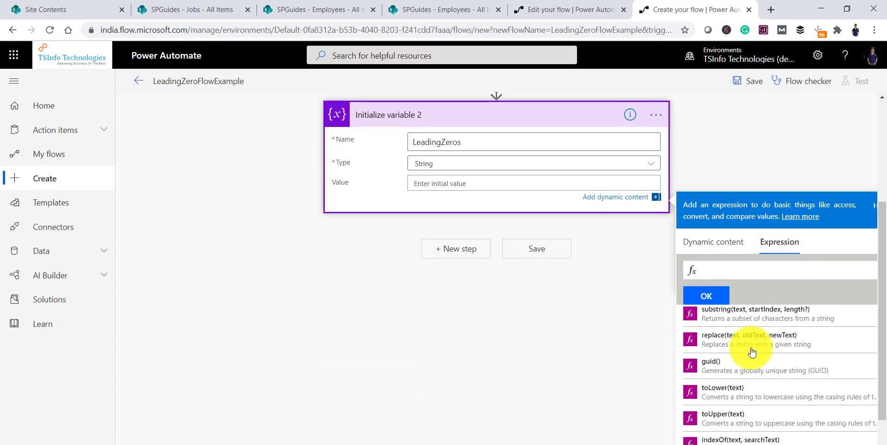
scroll(730, 360, "up", 1)
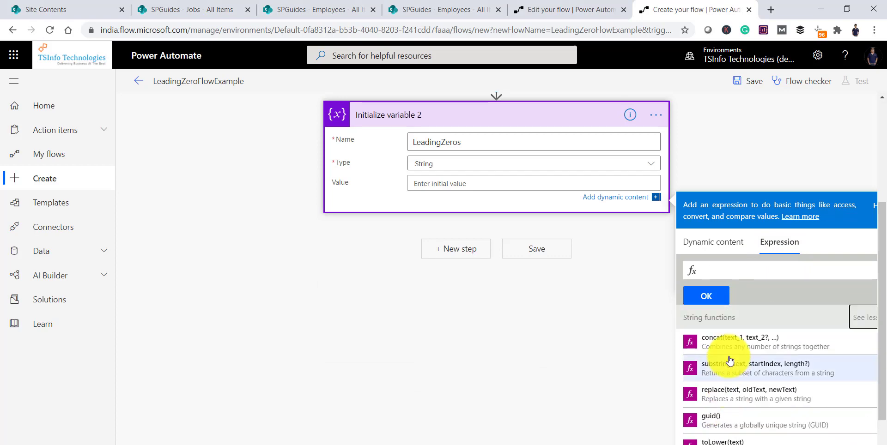
scroll(730, 360, "down", 4)
scroll(729, 364, "down", 3)
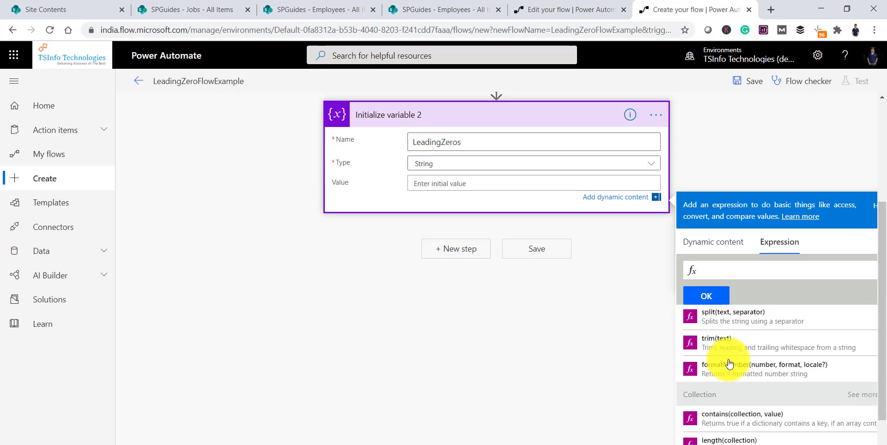
scroll(729, 364, "up", 5)
scroll(729, 364, "up", 3)
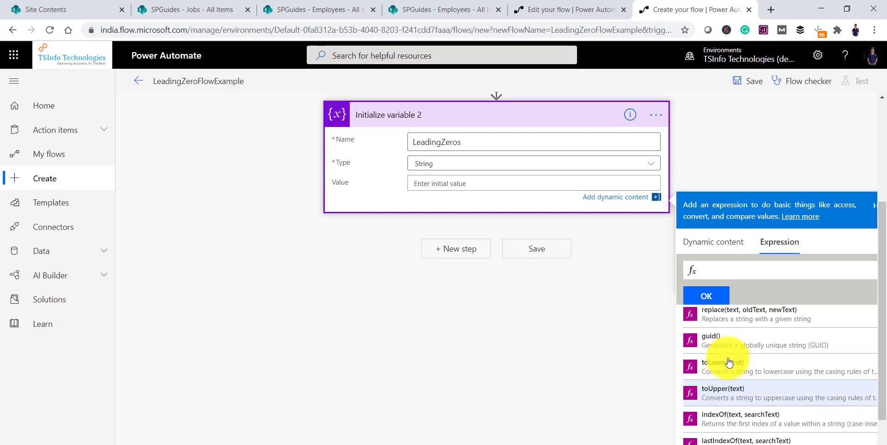
scroll(723, 363, "down", 10)
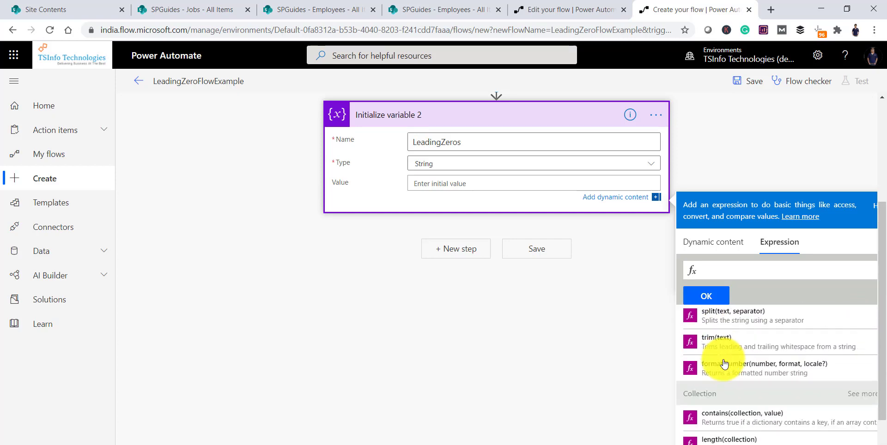
scroll(724, 363, "down", 10)
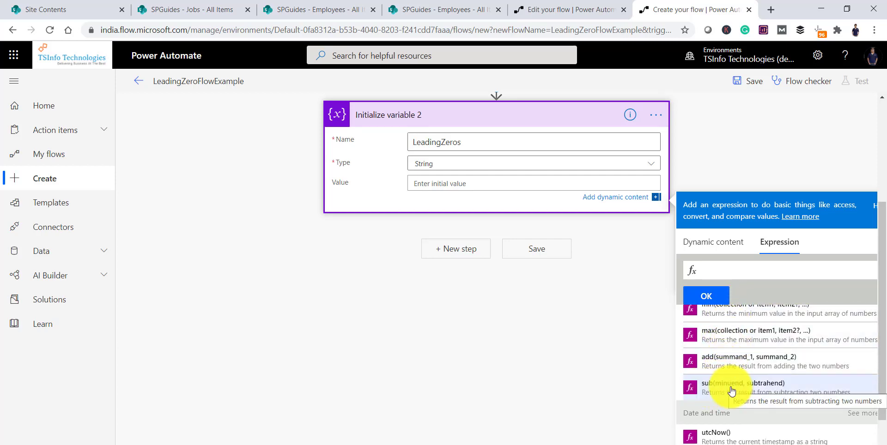
scroll(732, 367, "up", 10)
scroll(753, 342, "up", 5)
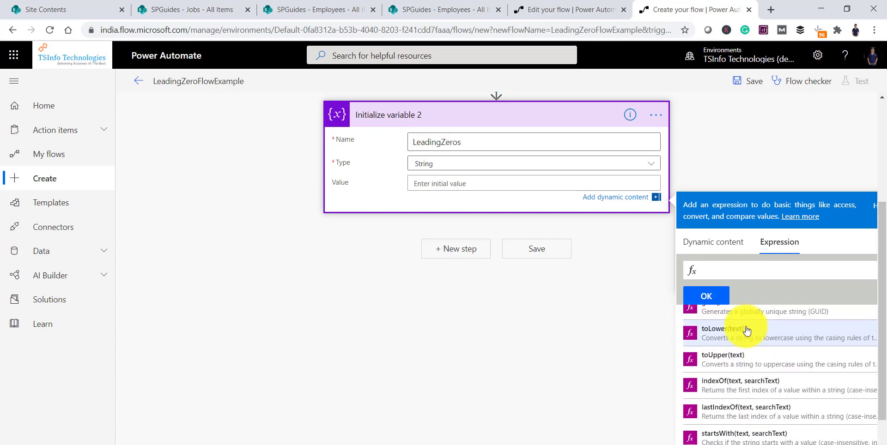
Step: Switch to the Blog notes in Notepad and copy sub(length(variables('zeros')), from the last expression to the front of the standalone length expression
key("alt+Tab")
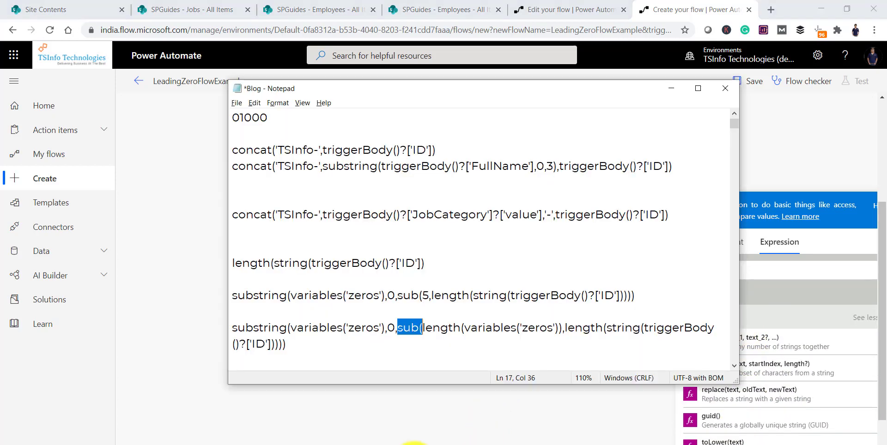
left_click(398, 295)
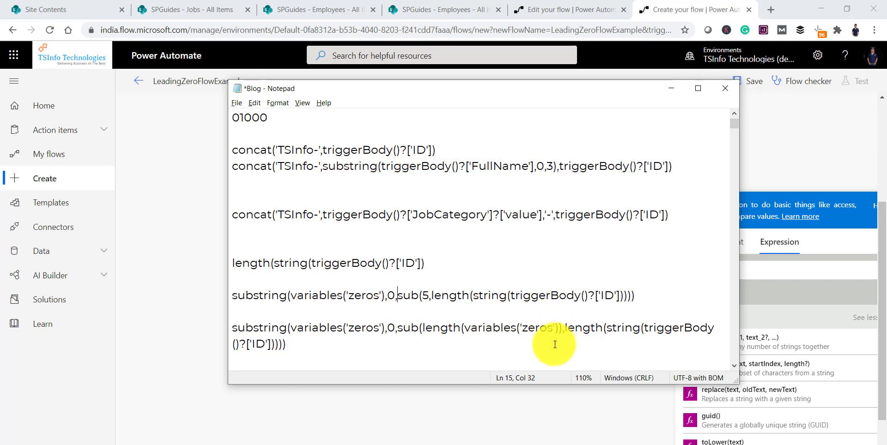
left_click(423, 330)
left_click(398, 329)
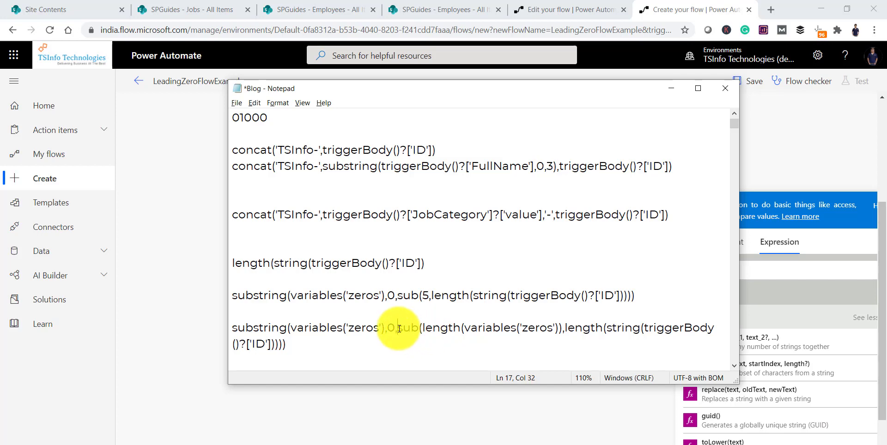
left_click_drag(399, 329, 564, 329)
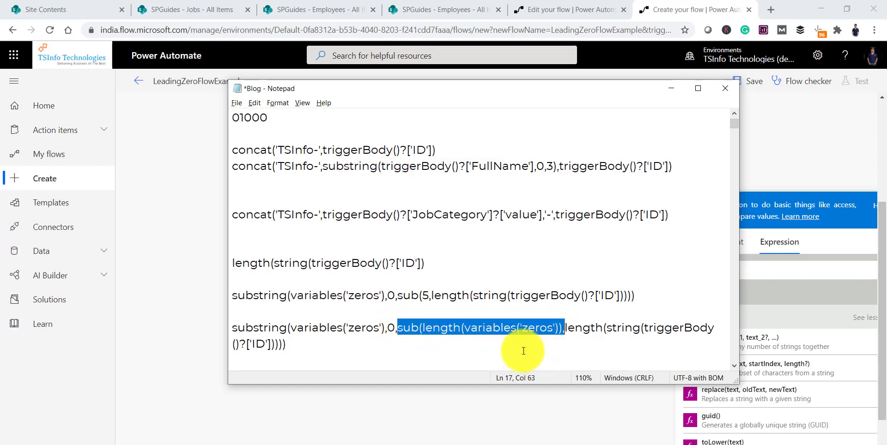
key("ctrl+c")
left_click(232, 263)
key("ctrl+v")
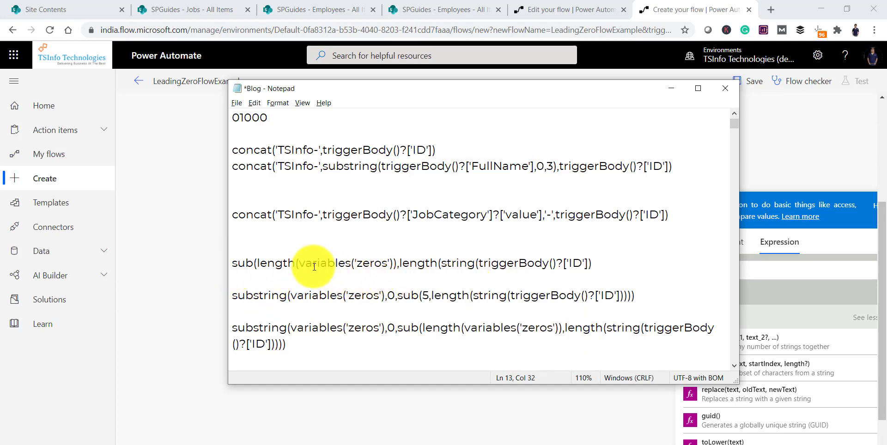
Step: Copy the variable name Zeros from the flow and replace the lowercase zeros in the new Notepad sub expression with it
left_click(179, 255)
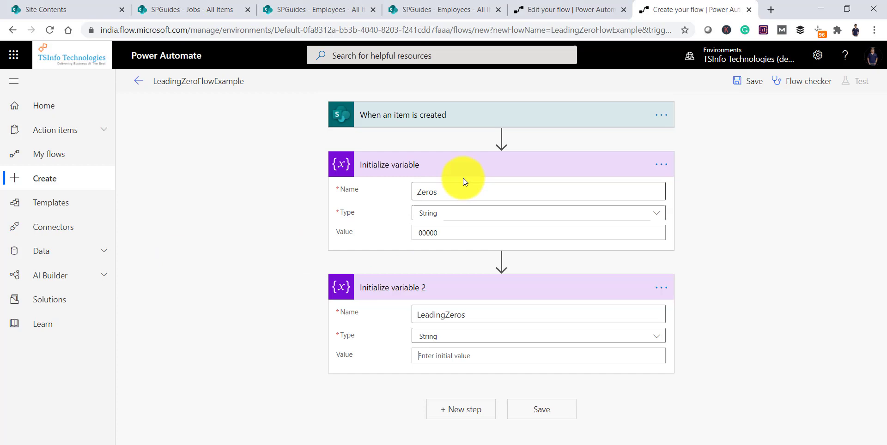
left_click(443, 193)
left_click_drag(443, 194, 410, 192)
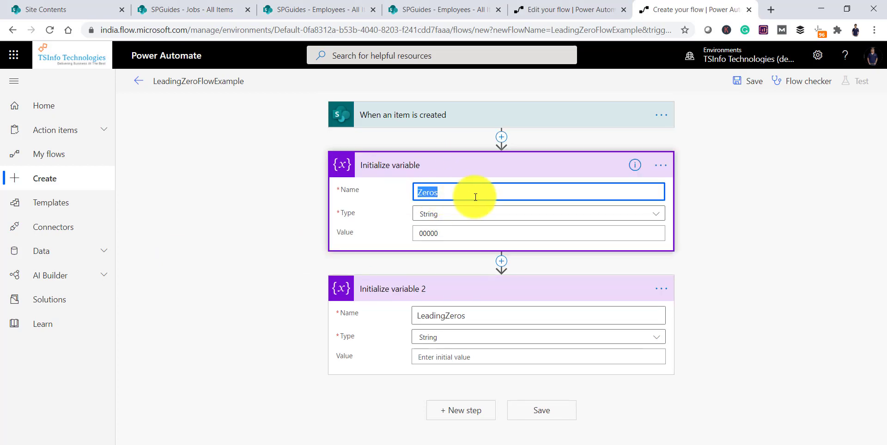
key("alt+Tab")
left_click_drag(349, 296, 379, 296)
left_click_drag(356, 264, 387, 264)
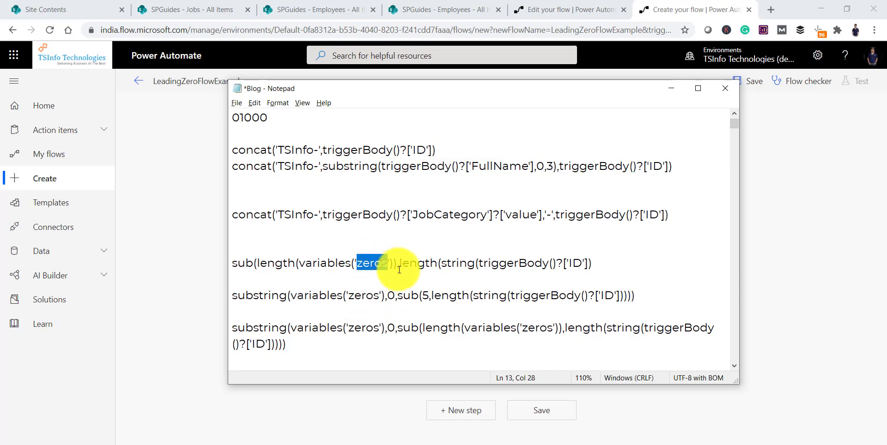
key("ctrl+v")
key("Down")
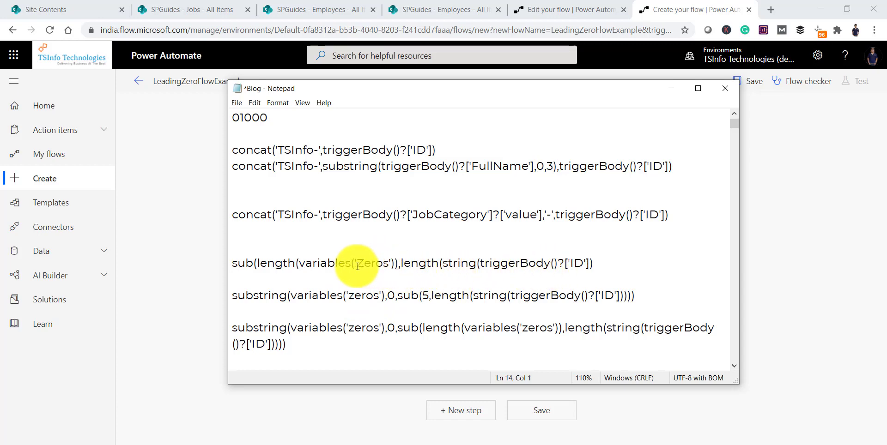
Step: Examine the parts of the new sub expression against the Zeros variable's value in the flow
left_click_drag(257, 263, 395, 275)
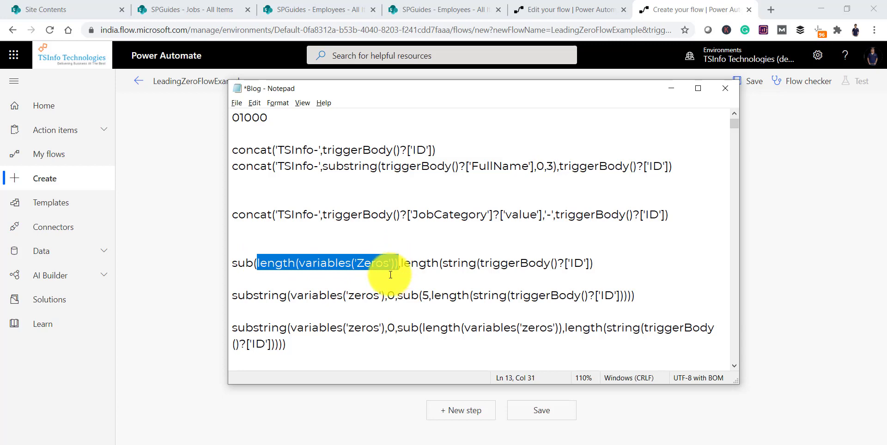
left_click(199, 236)
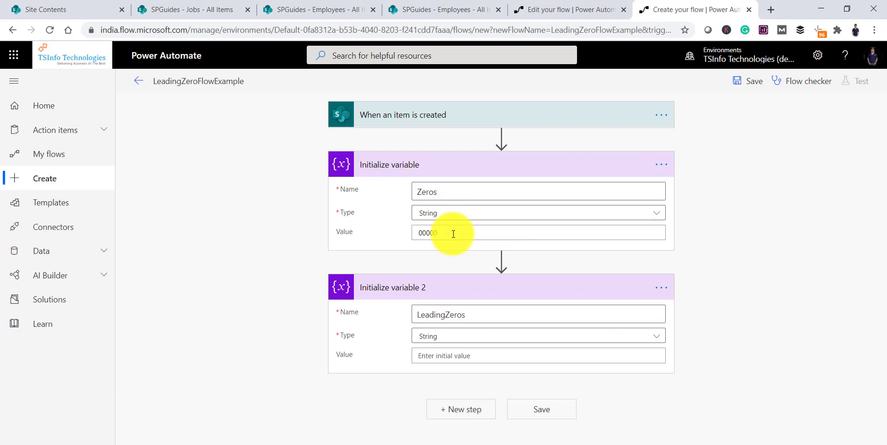
key("alt+Tab")
left_click(418, 263)
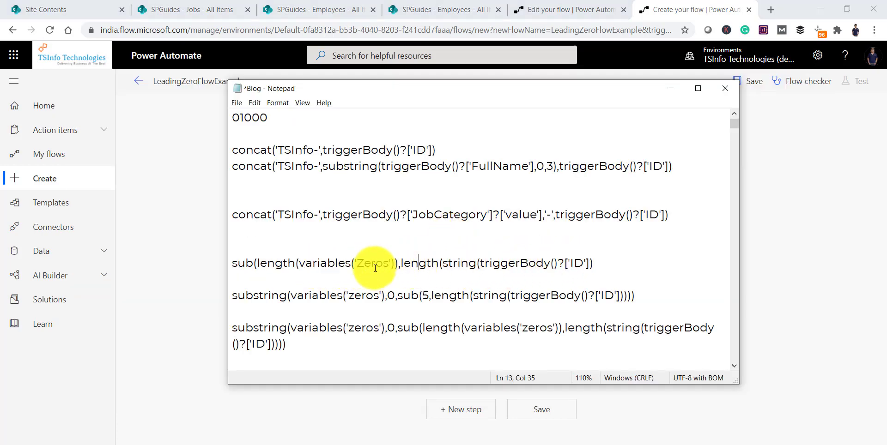
left_click_drag(233, 263, 604, 267)
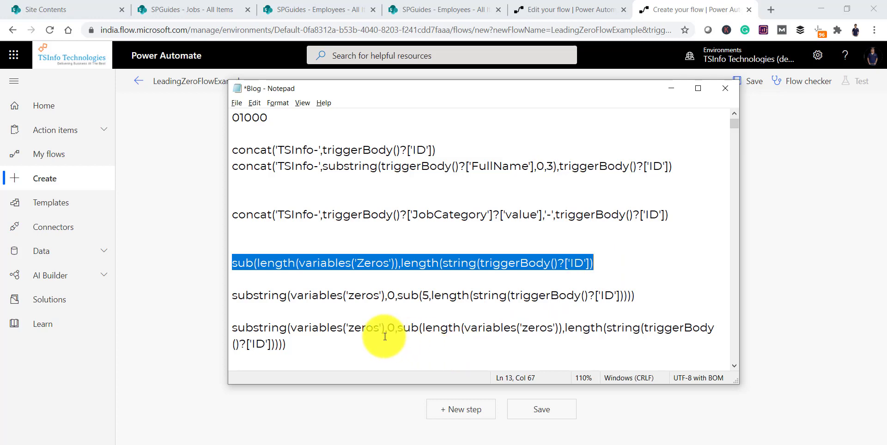
left_click(376, 265)
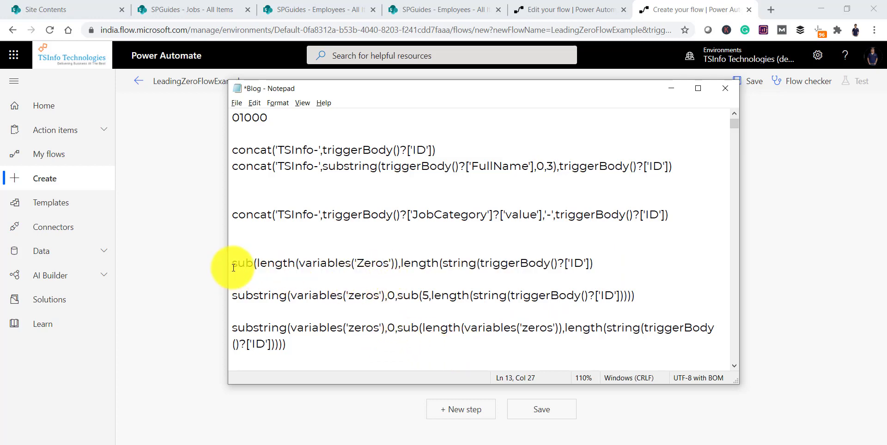
left_click_drag(233, 263, 254, 264)
left_click_drag(335, 266, 594, 264)
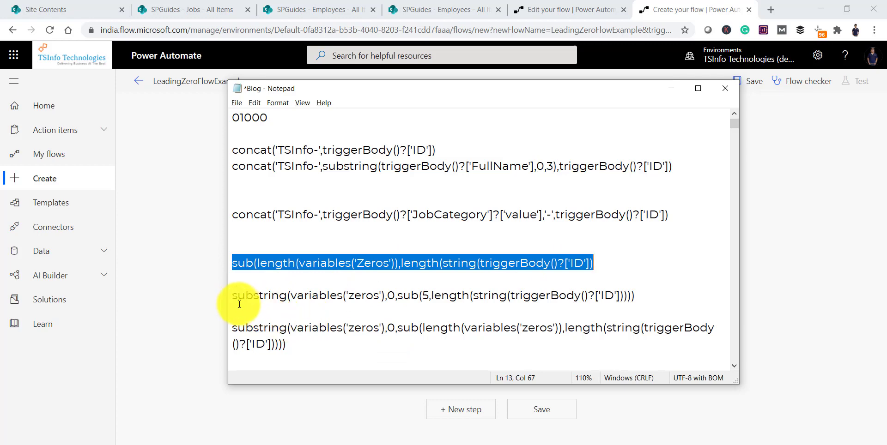
Step: Prepend substring( to the new sub expression, copying it from the line below, and add a closing parenthesis at the end
left_click_drag(233, 296, 290, 296)
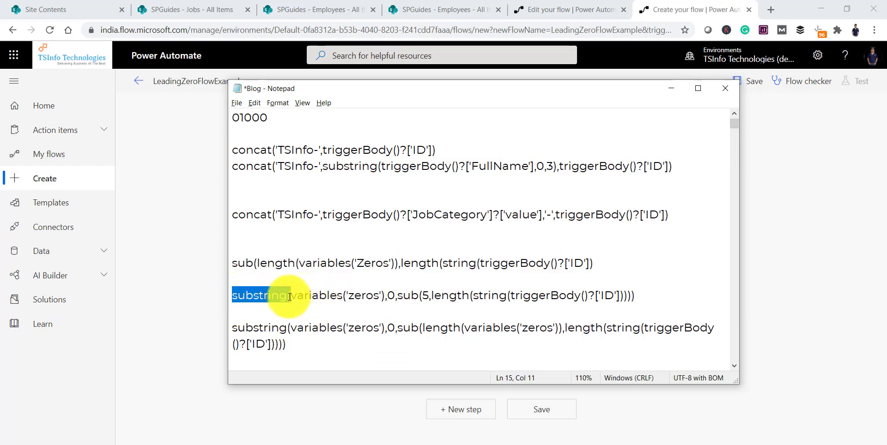
key("ctrl+c")
left_click(234, 264)
key("ctrl+v")
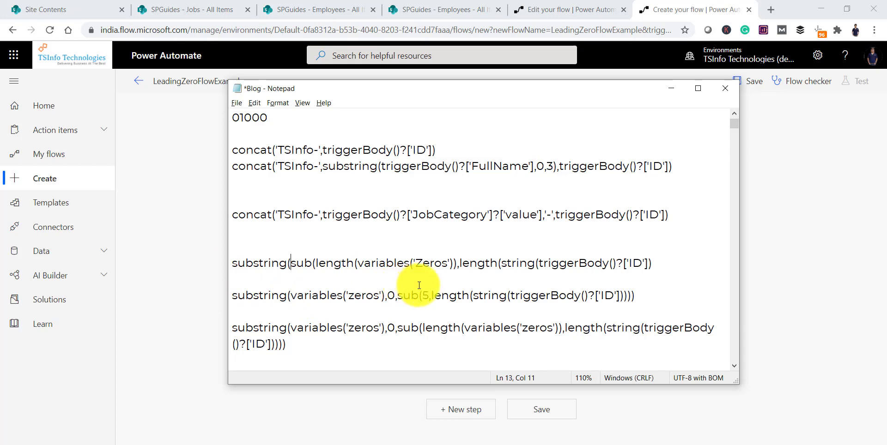
left_click(706, 273)
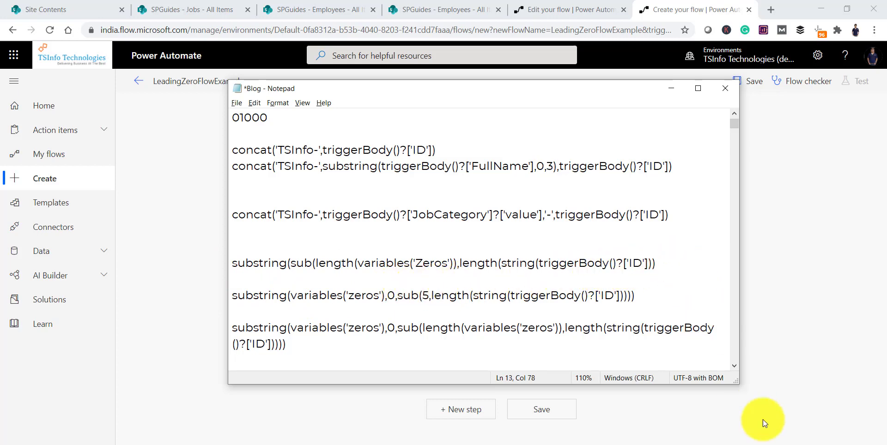
Step: Check the Zeros variable in the flow, then insert variables('zeros') right after substring( in the new Notepad expression
left_click(760, 432)
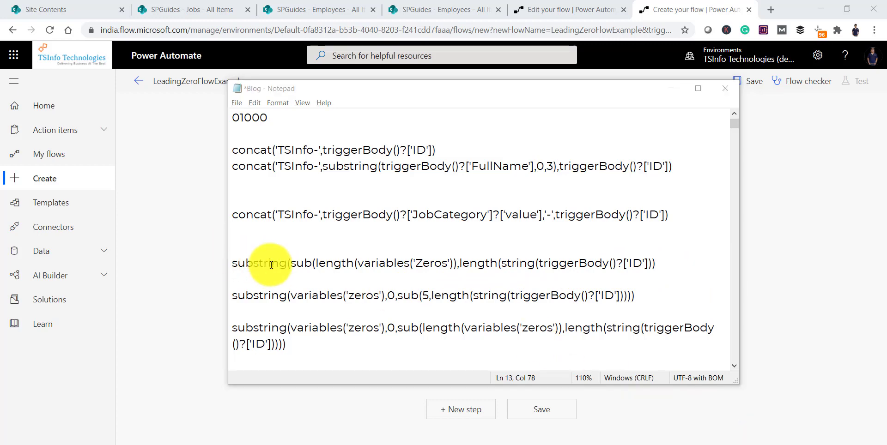
left_click(184, 258)
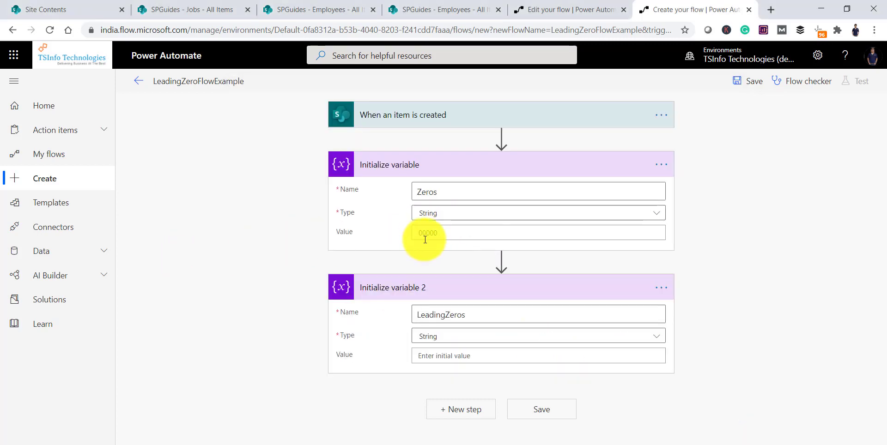
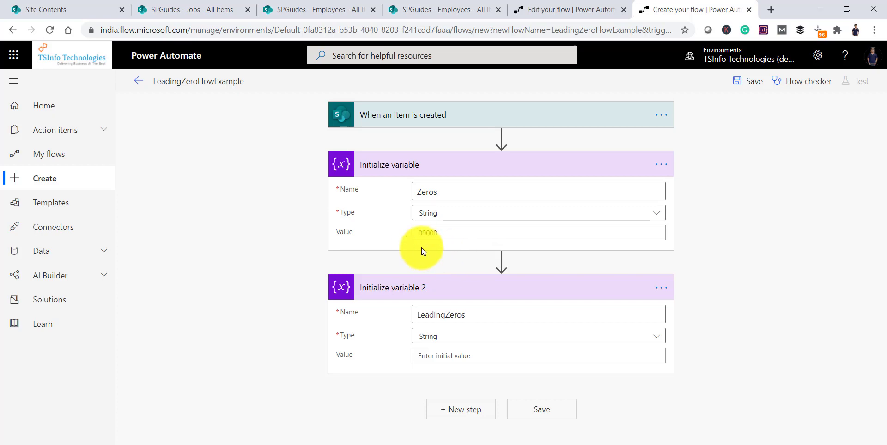
key("alt+Tab")
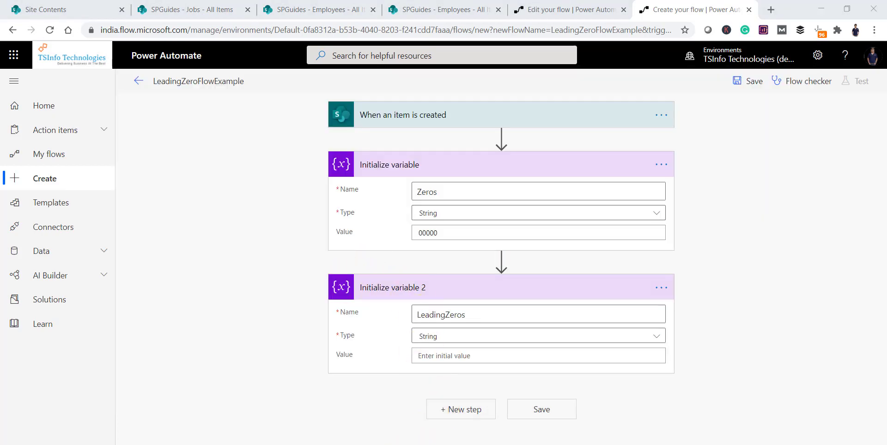
left_click(409, 444)
left_click(295, 259)
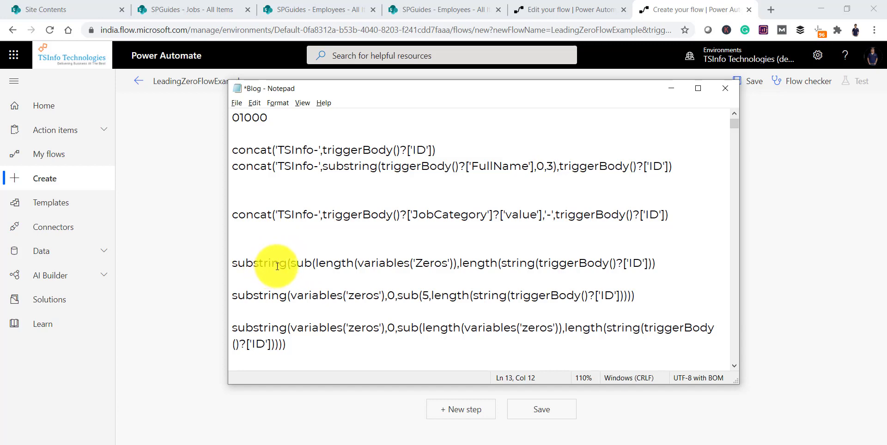
left_click(291, 264)
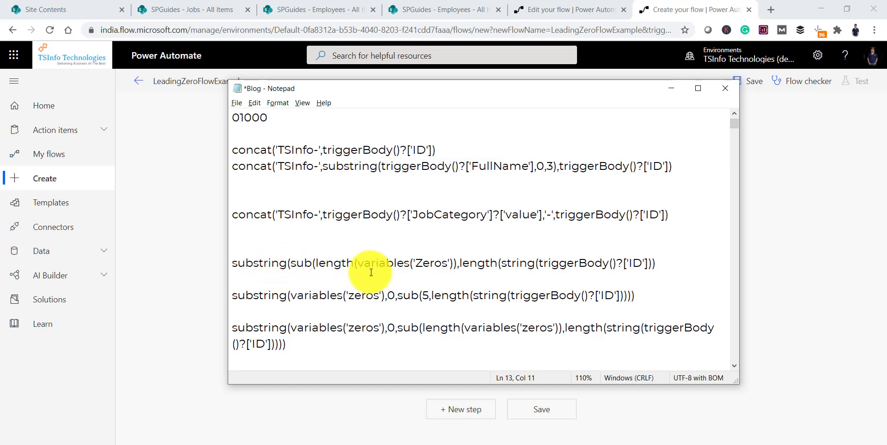
left_click_drag(291, 296, 386, 298)
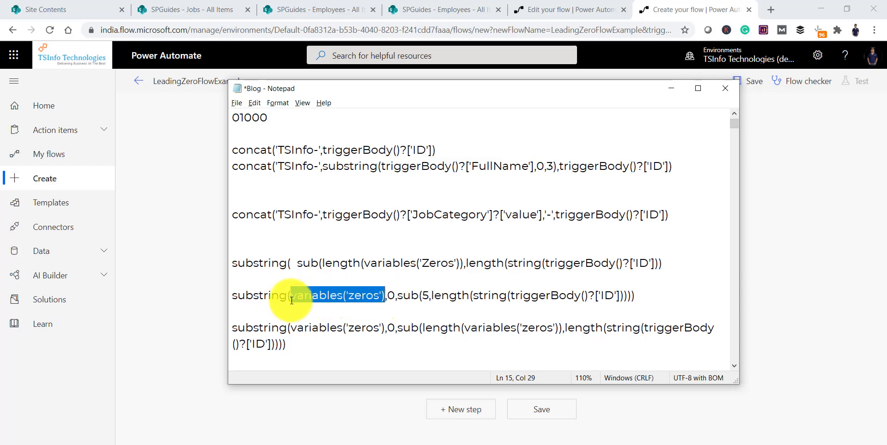
left_click(293, 264)
type("variables('zeros')")
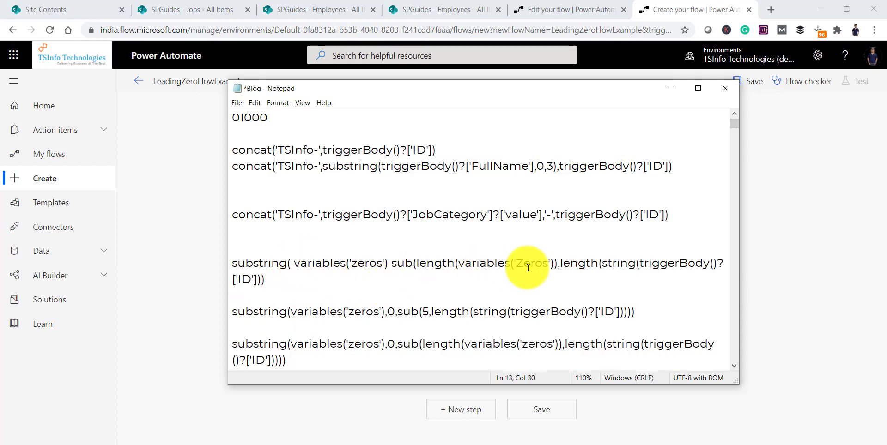
Step: Change the inserted variable name to Zeros and add the start index as ,0, before sub
left_click_drag(515, 263, 548, 264)
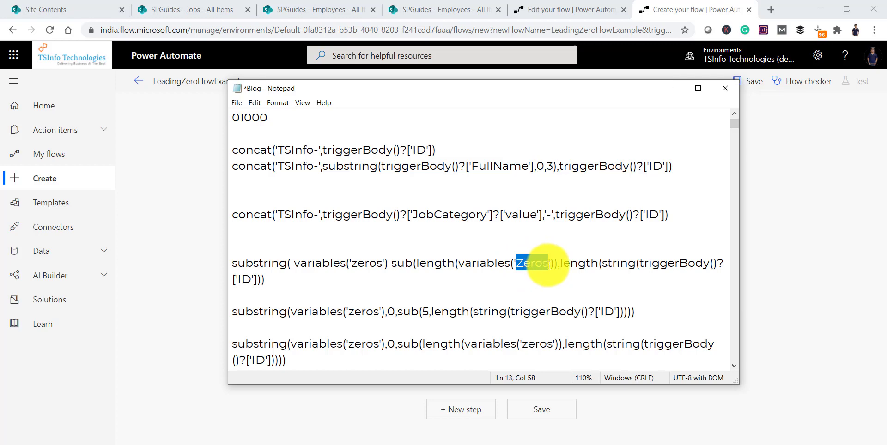
key("ctrl+c")
double_click(365, 263)
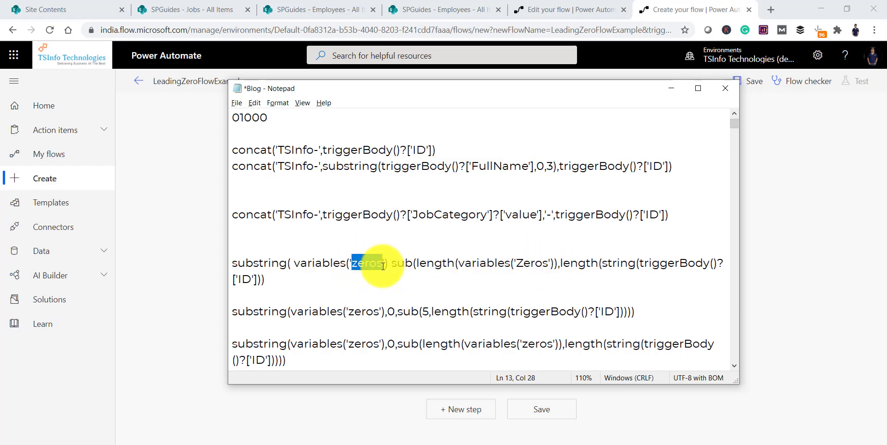
key("ctrl+v")
left_click(394, 265)
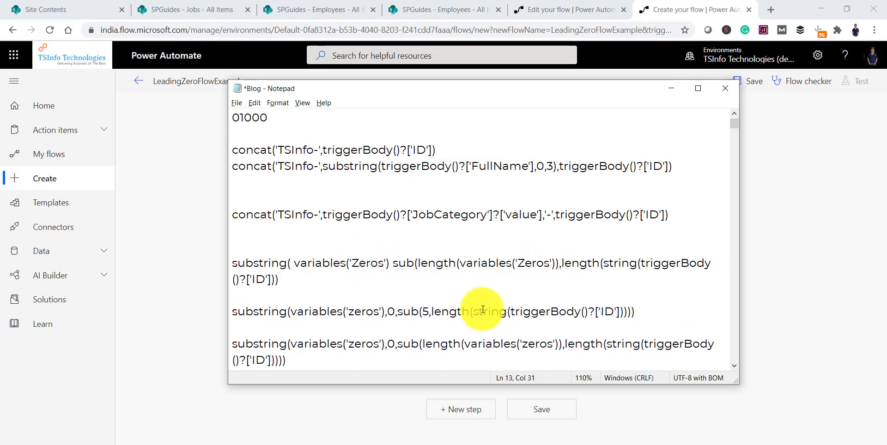
type(",0,")
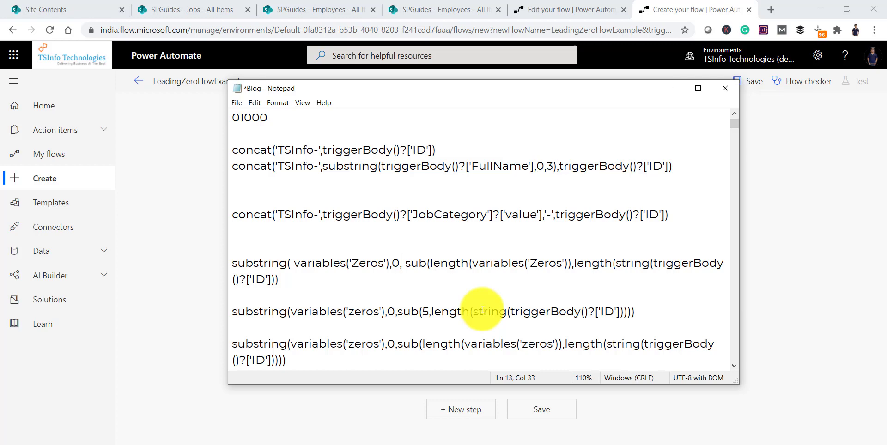
Step: Copy the complete substring expression from Notepad and try to enter it as the expression for the LeadingZeros value
left_click_drag(406, 262, 303, 274)
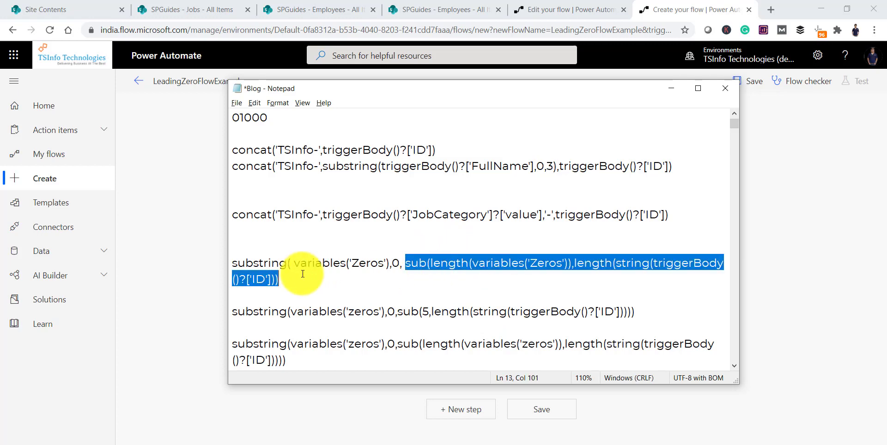
left_click_drag(232, 263, 292, 280)
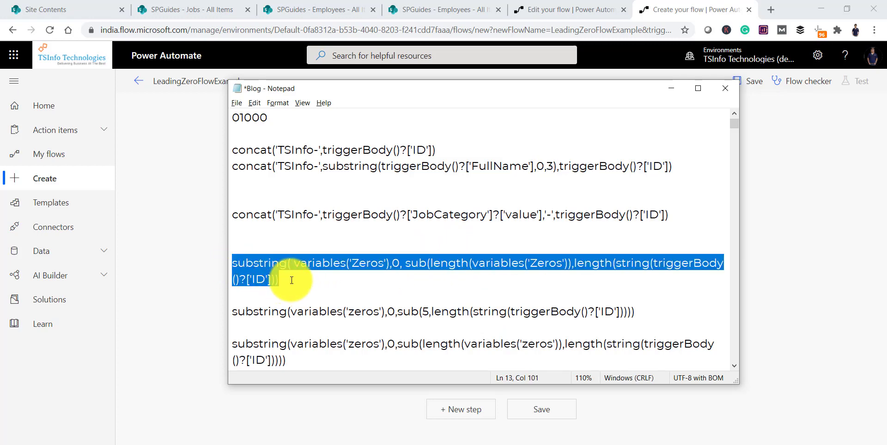
left_click(177, 242)
left_click(479, 360)
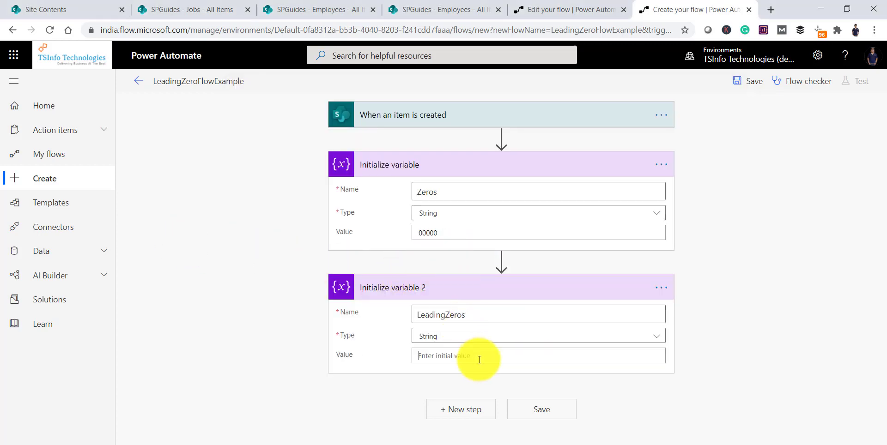
scroll(790, 325, "down", 2)
left_click(768, 314)
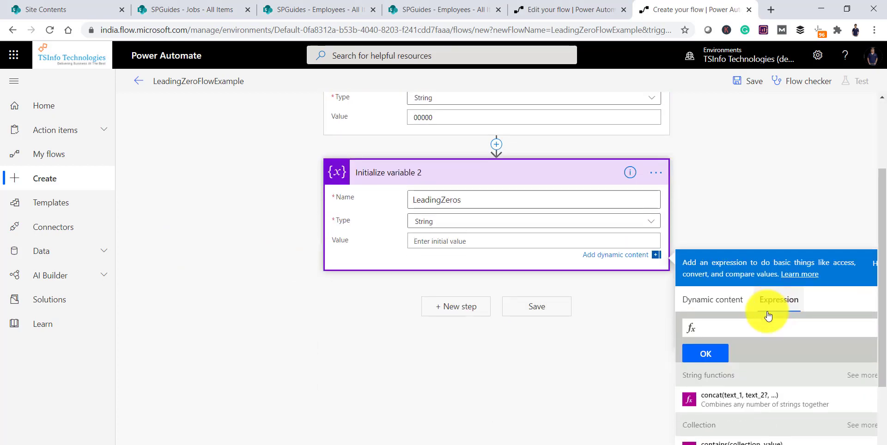
key("ctrl+v")
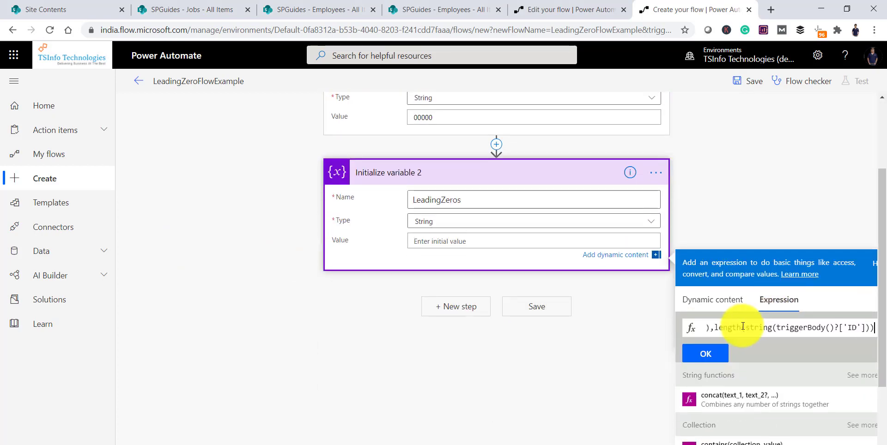
left_click(705, 354)
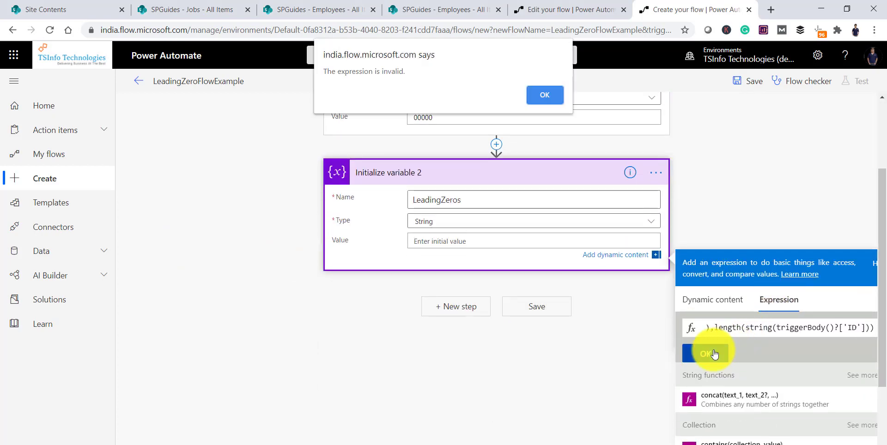
left_click(558, 103)
Step: Complete the closing parentheses and apply substring(variables('Zeros'),0,sub(length(variables('Zeros')),length(string(triggerBody()?['ID'])))) as the LeadingZeros value
left_click_drag(713, 327, 753, 329)
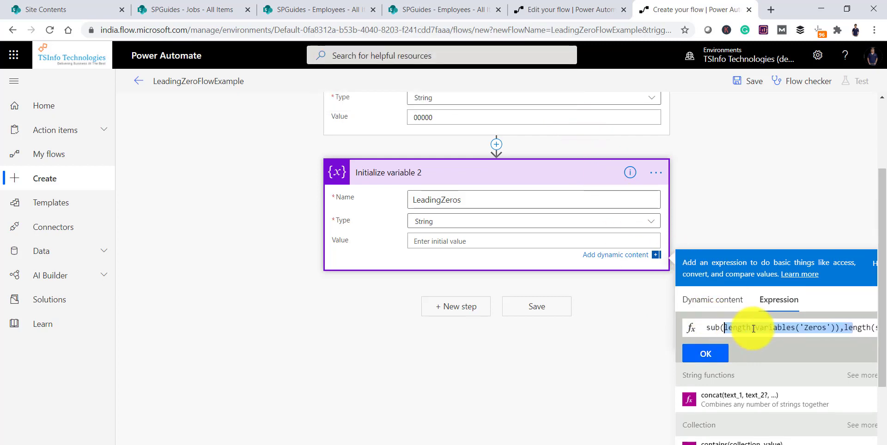
left_click(753, 328)
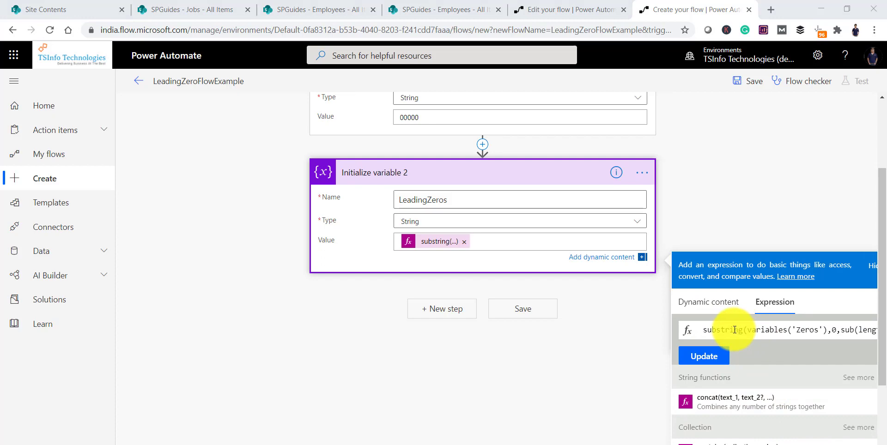
left_click_drag(734, 330, 819, 329)
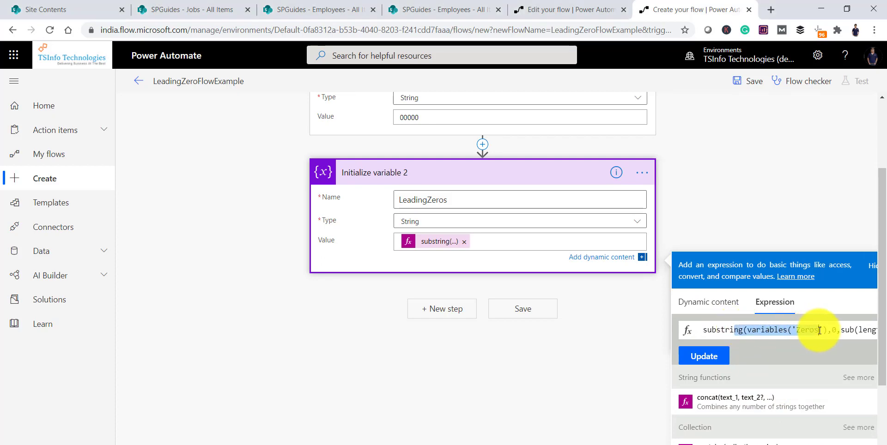
left_click(805, 329)
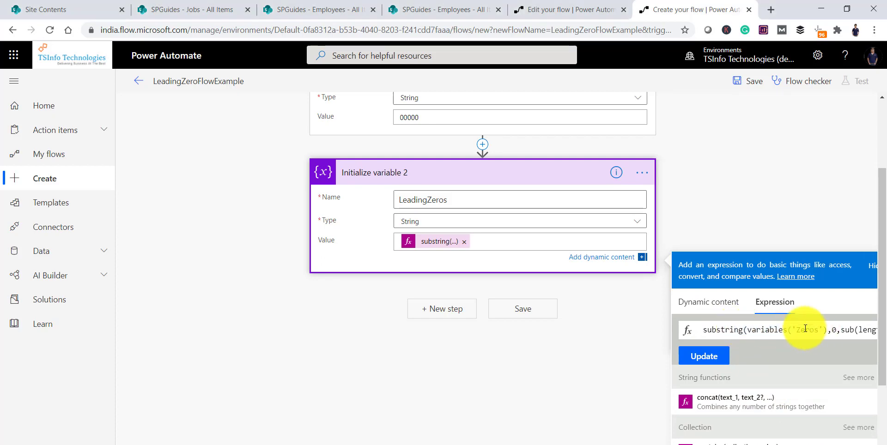
key("End")
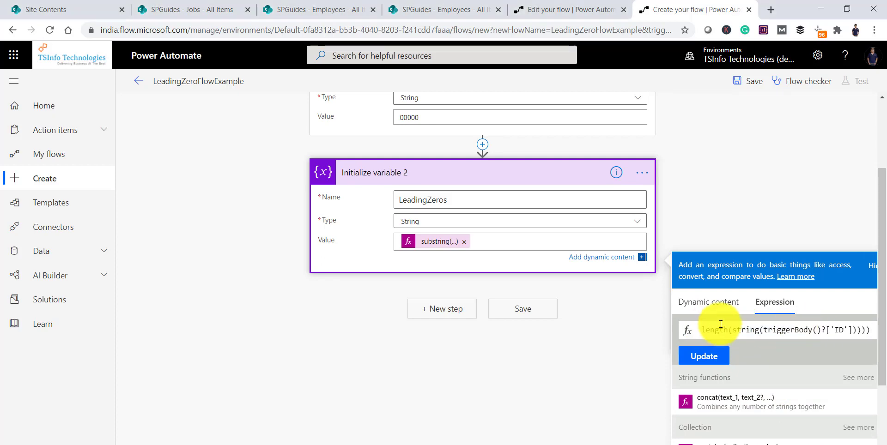
left_click(710, 359)
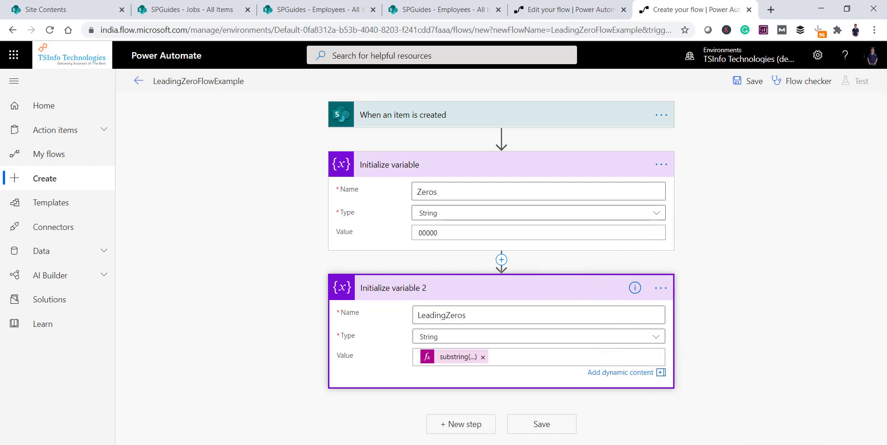
Step: Add a third Initialize variable action at the end of the flow, searching the actions for var
scroll(513, 303, "down", 5)
left_click(455, 210)
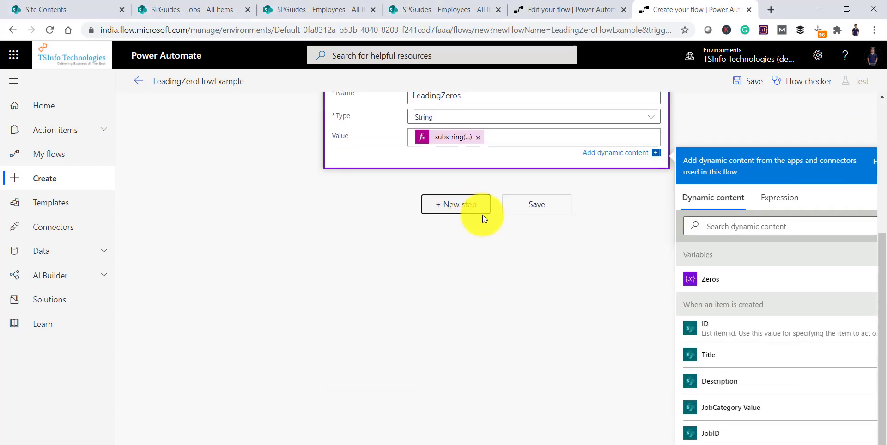
scroll(430, 275, "down", 2)
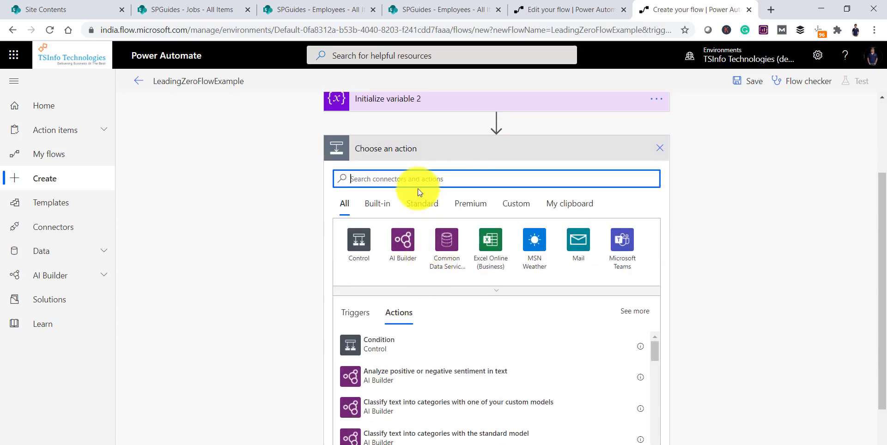
type("var")
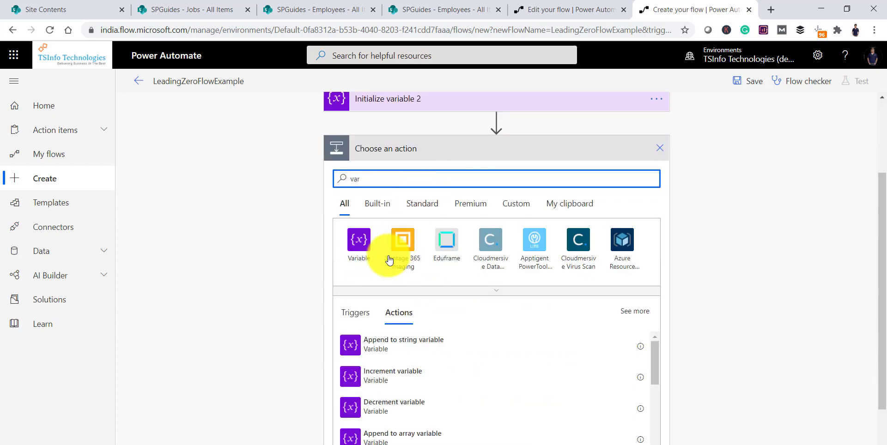
scroll(412, 412, "down", 1)
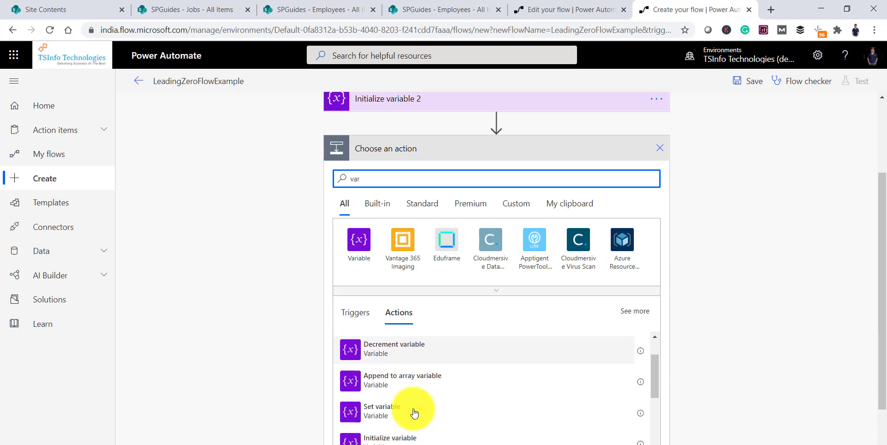
scroll(411, 411, "down", 2)
left_click(396, 388)
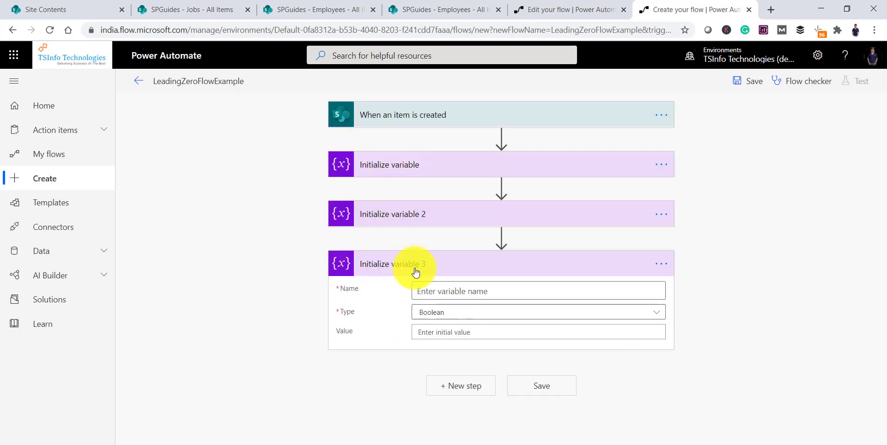
Step: Name the new variable Finalvalue and set its type to String
left_click(460, 293)
type("Final")
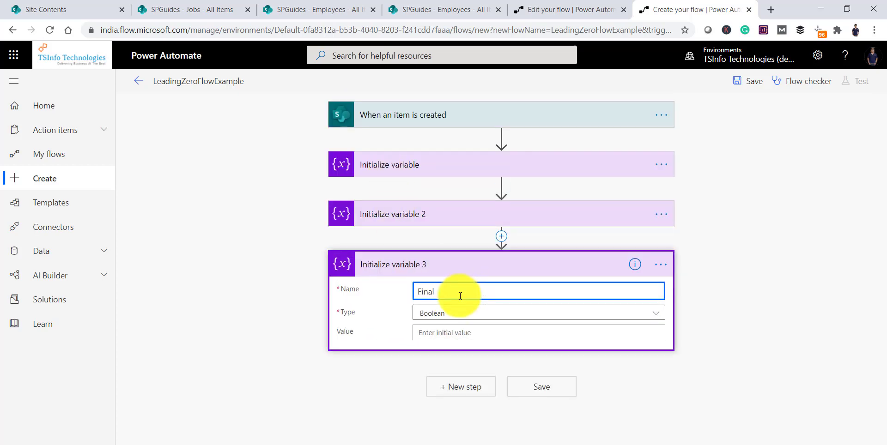
type("value")
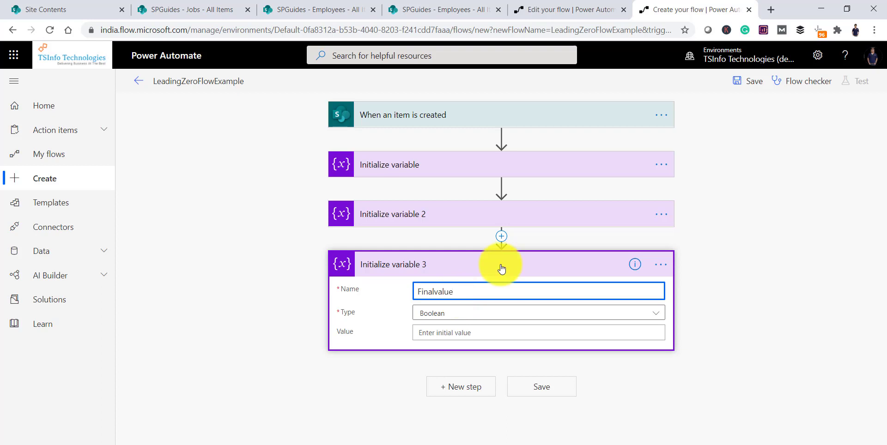
left_click(449, 313)
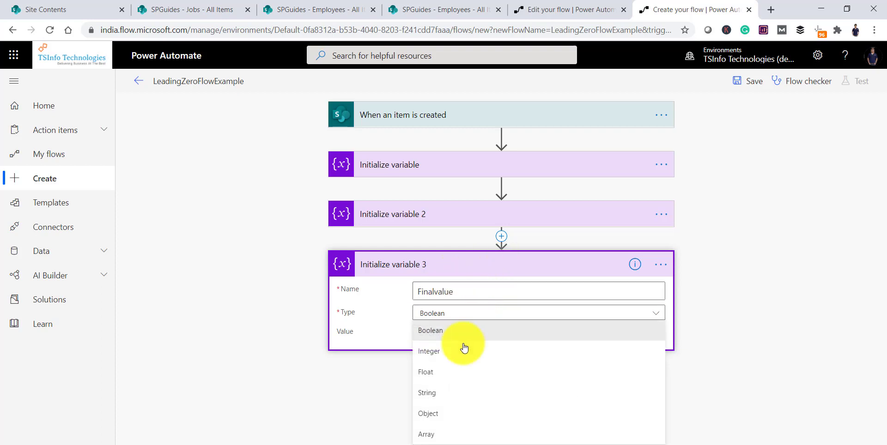
left_click(439, 394)
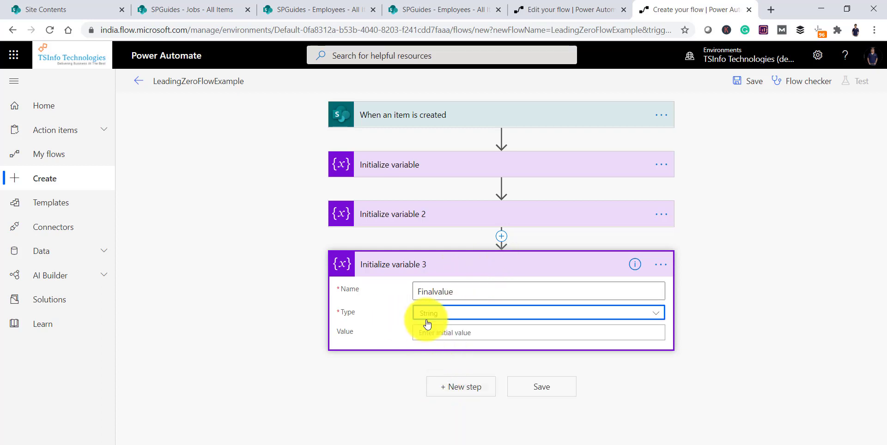
Step: Start a concat expression for the Finalvalue value with 'TSInfo', as its first argument
left_click(453, 332)
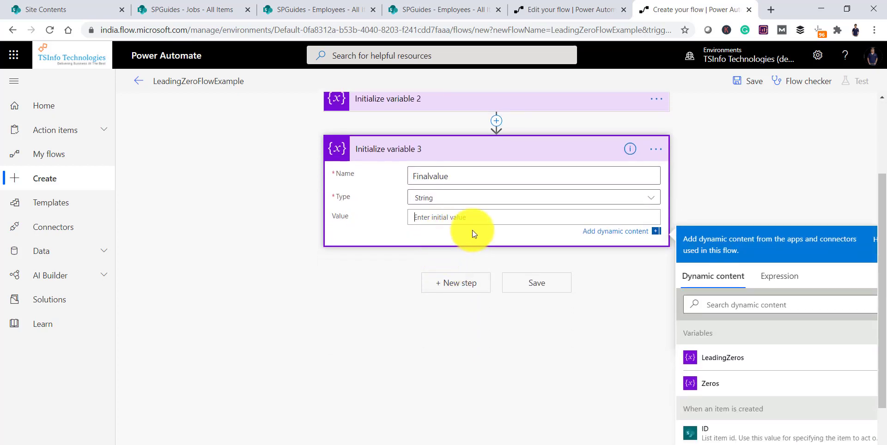
left_click(778, 276)
left_click(708, 373)
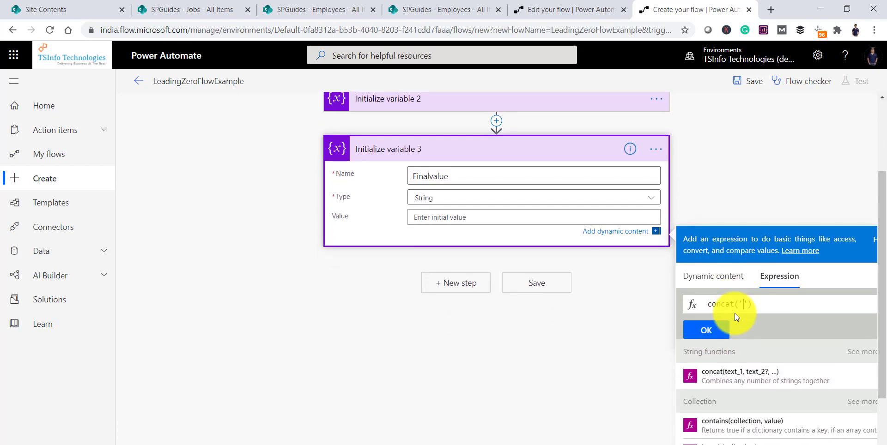
type("'TSInfo',")
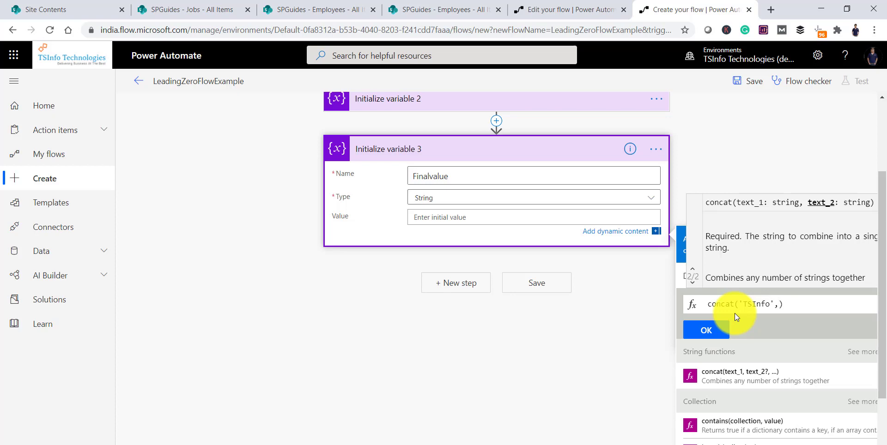
Step: Check the Jobs list columns, then copy triggerBody()?['JobCategory']?['value'] from the concat expression in Notepad
left_click(336, 6)
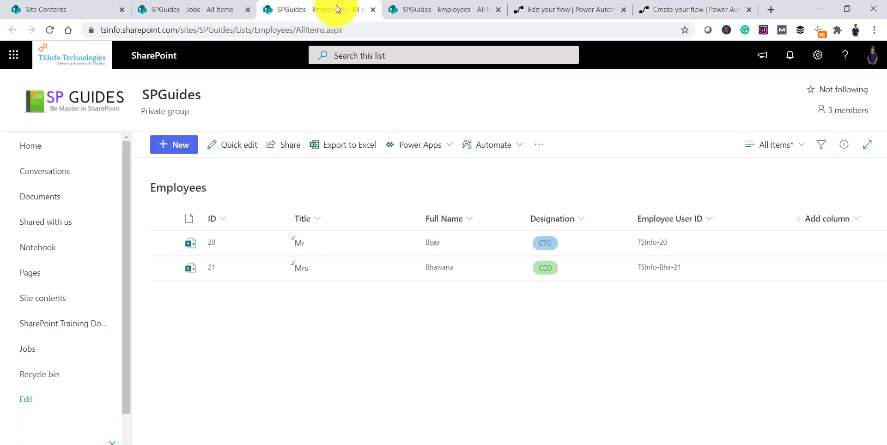
left_click(184, 3)
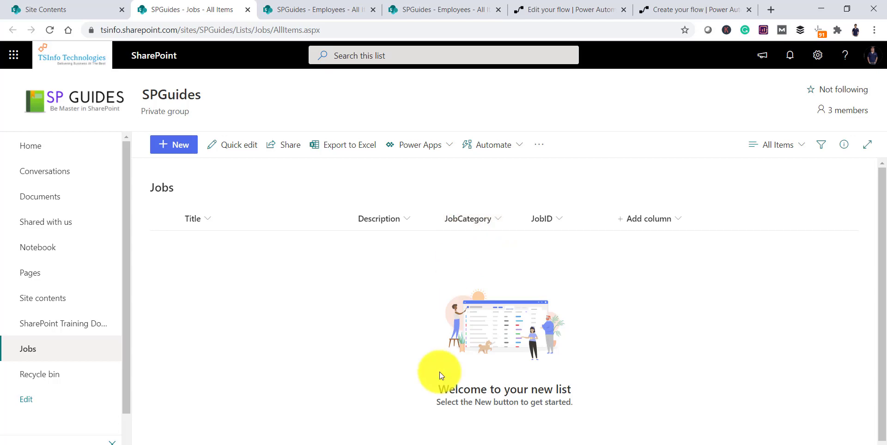
left_click(405, 444)
left_click(401, 233)
scroll(402, 235, "up", 1)
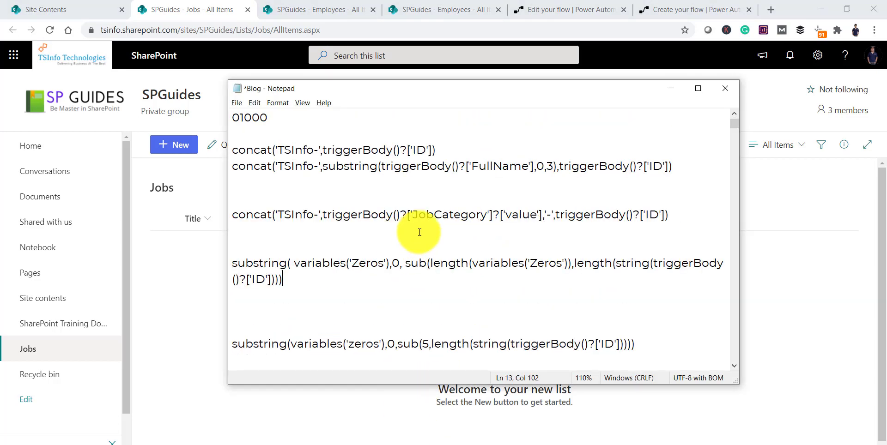
left_click_drag(323, 216, 544, 219)
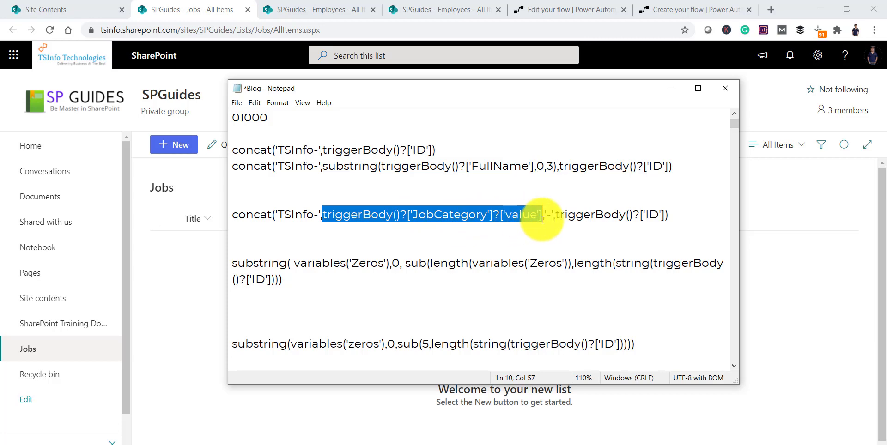
left_click(665, 88)
Step: Return to LeadingZeroFlowExample and insert the copied JobCategory reference after 'TSInfo', in the concat expression, followed by a comma
left_click(586, 11)
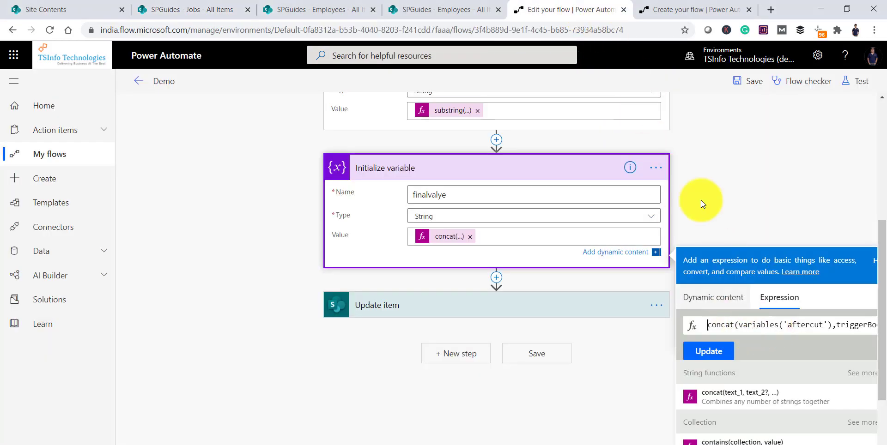
left_click(700, 11)
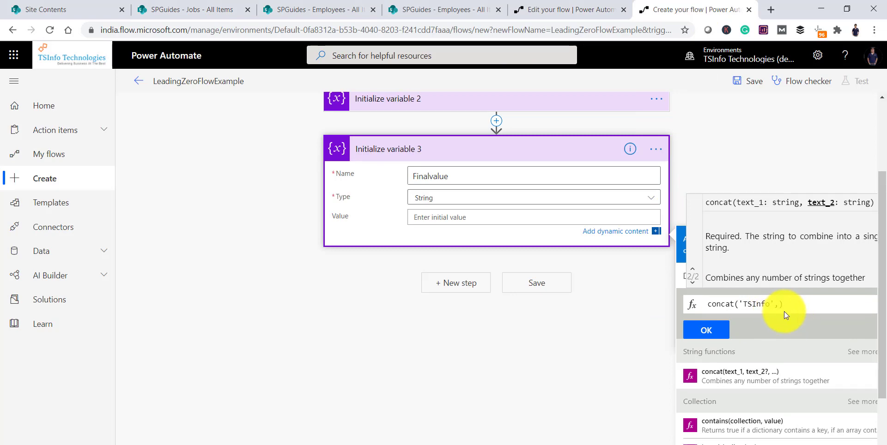
key("ctrl+v")
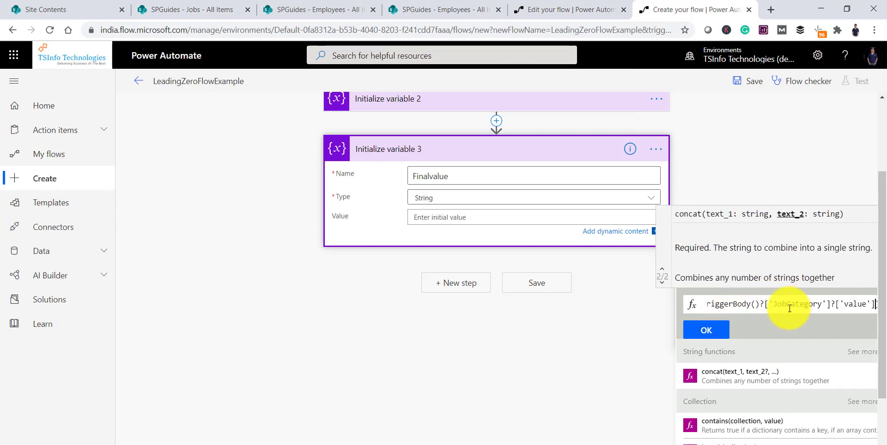
type(")")
type(",")
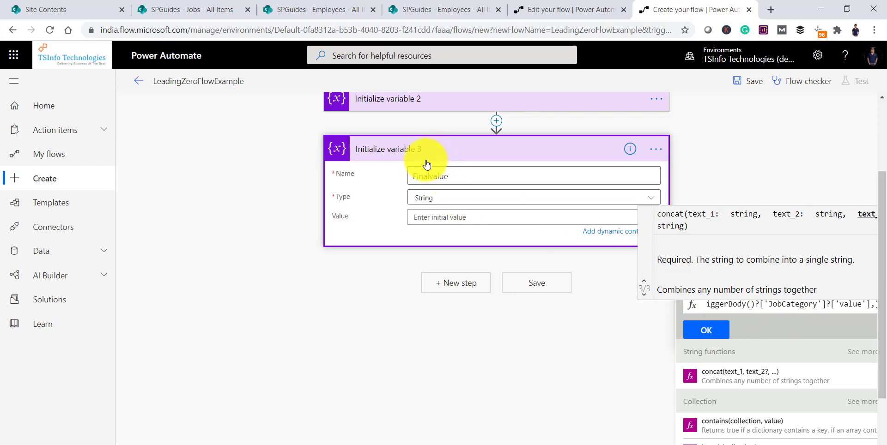
Step: Expand the Initialize variable 2 action to check its variable name, then reopen the expression editor for the Finalvalue value
left_click(426, 108)
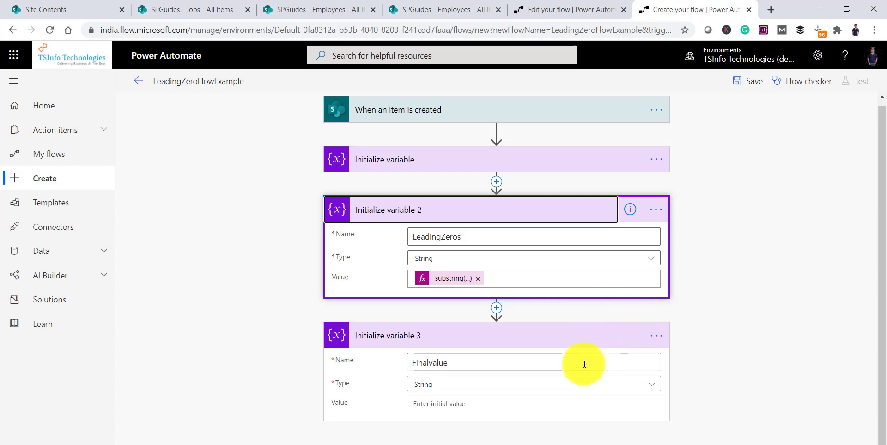
left_click(512, 403)
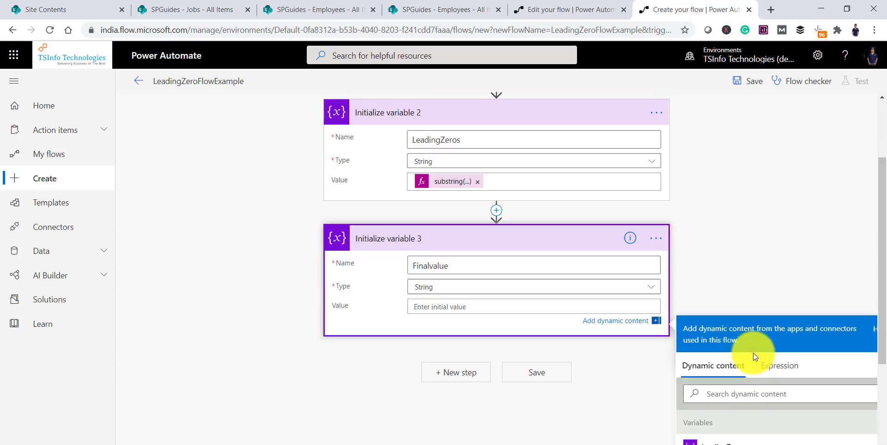
scroll(631, 275, "up", 3)
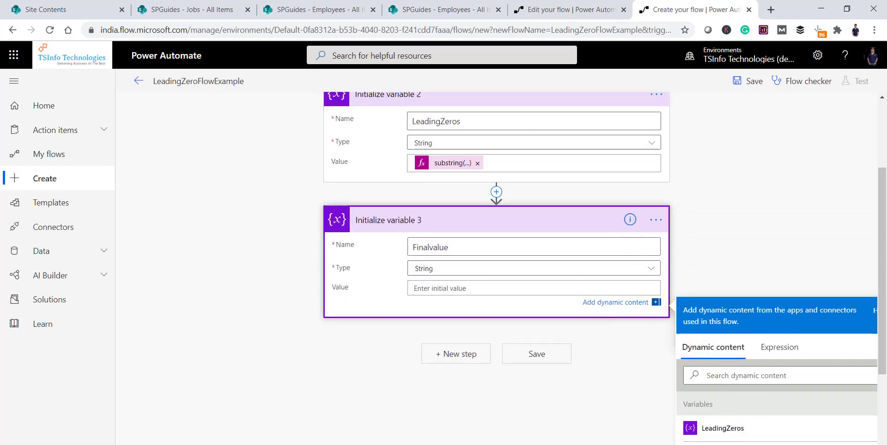
left_click(779, 347)
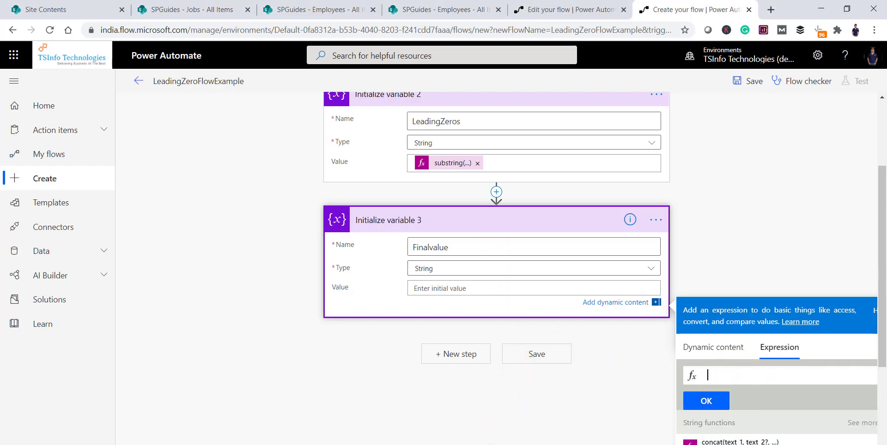
Step: Switch to the Blog file in Notepad and start a new expression below 01000 with concat('TSINFO',
left_click(411, 427)
scroll(329, 233, "up", 1)
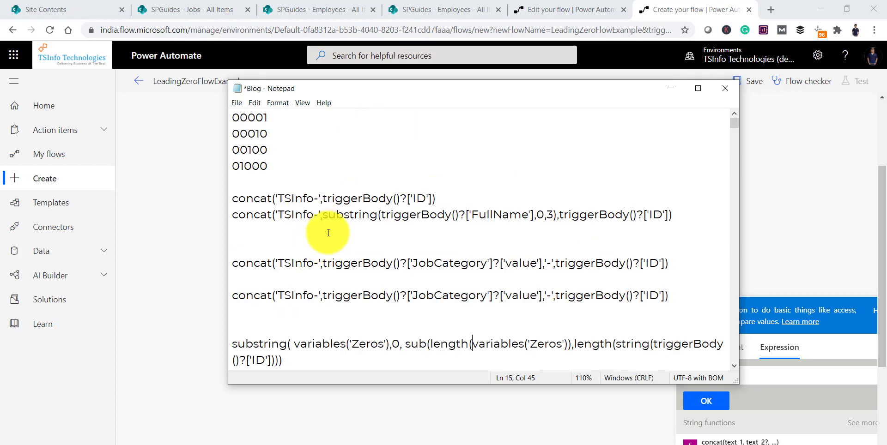
left_click_drag(233, 199, 273, 199)
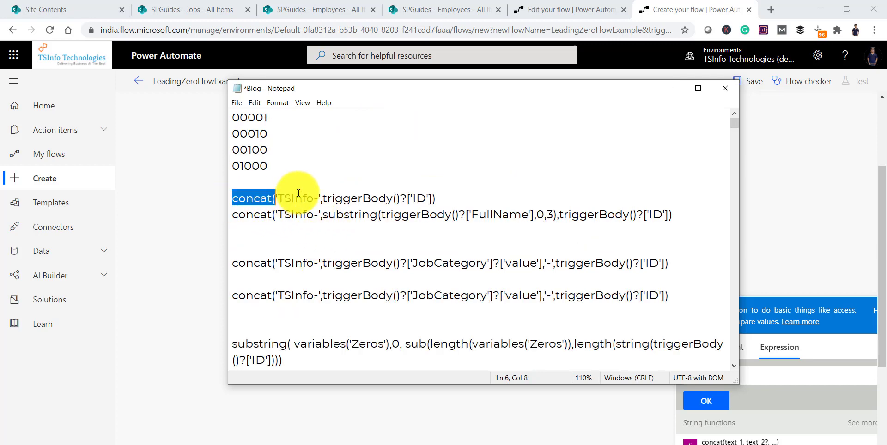
key("ctrl+c")
left_click(275, 183)
key("ctrl+v")
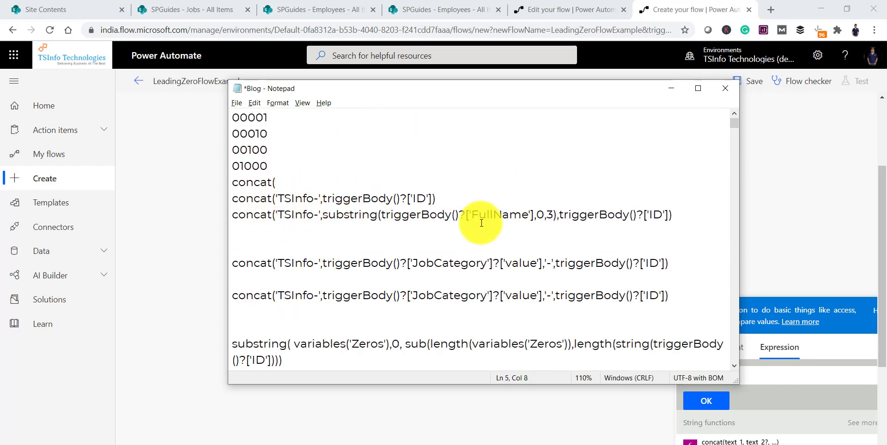
type("'TSINFO',")
Step: Append triggerBody()?['JobCategory']?['value'], from the existing JobCategory expression to the new concat line and separate it from the text below with blank lines
left_click_drag(322, 263, 545, 264)
key("ctrl+c")
left_click(356, 182)
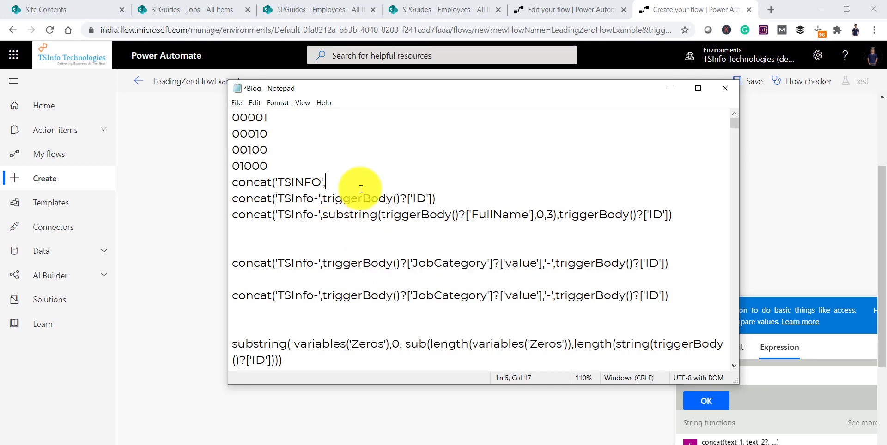
key("ctrl+v")
key("Return")
key("Return")
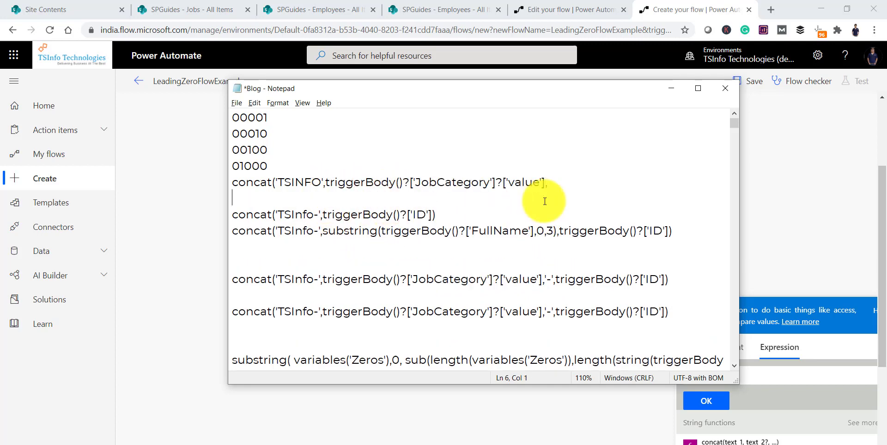
left_click(554, 185)
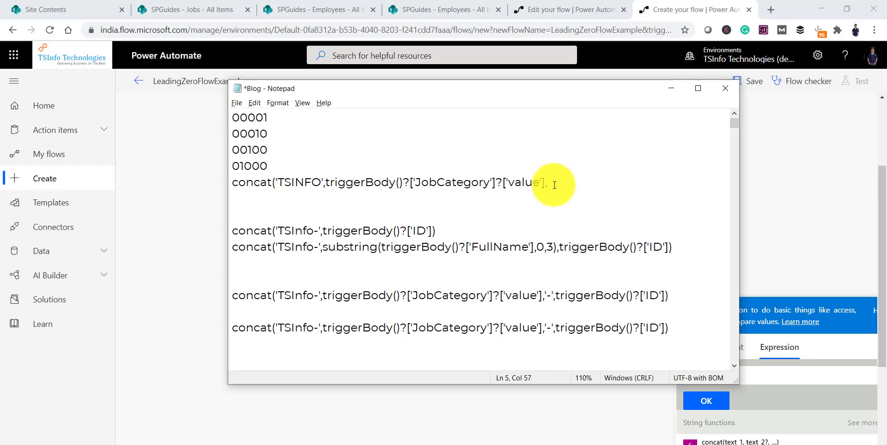
Step: Move the Notepad window clear of the LeadingZeros variable name and append variables('LeadingZeros'), to the new concat expression
left_click_drag(453, 92, 535, 226)
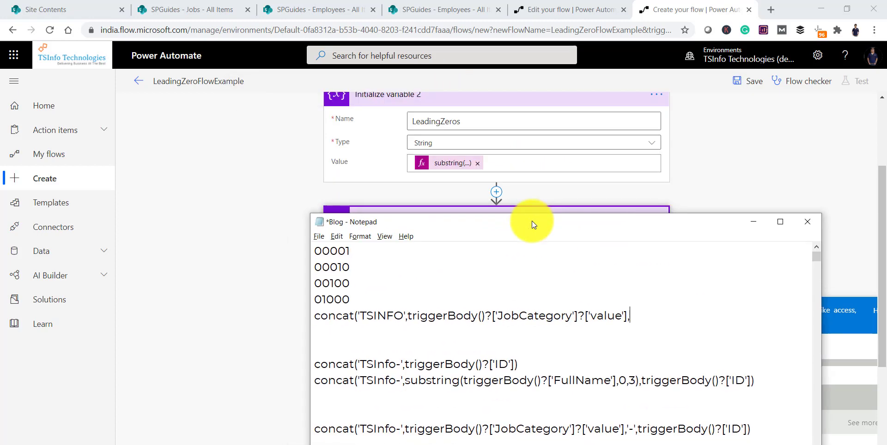
left_click(437, 122)
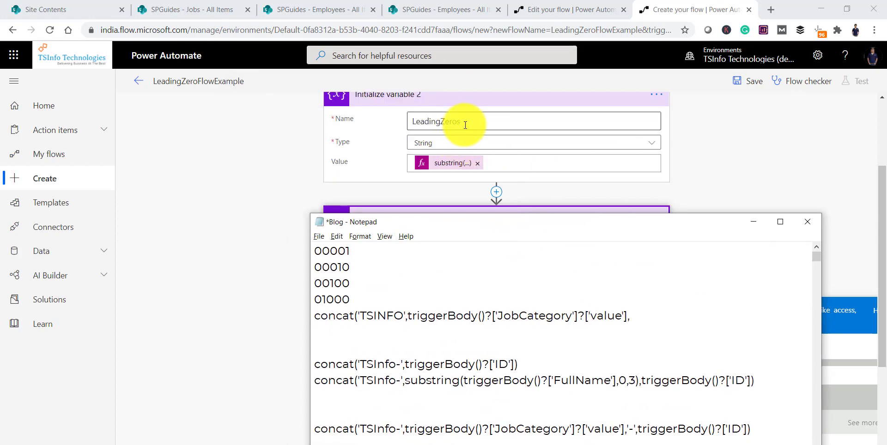
left_click_drag(556, 226, 463, 187)
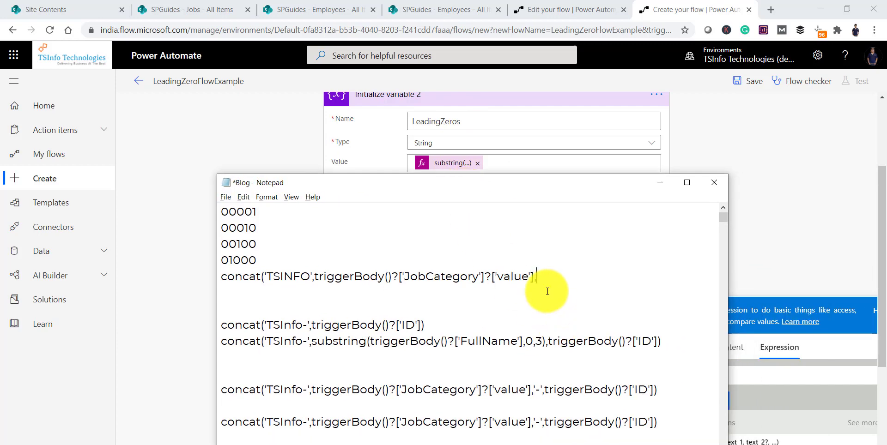
type("variables('Leading")
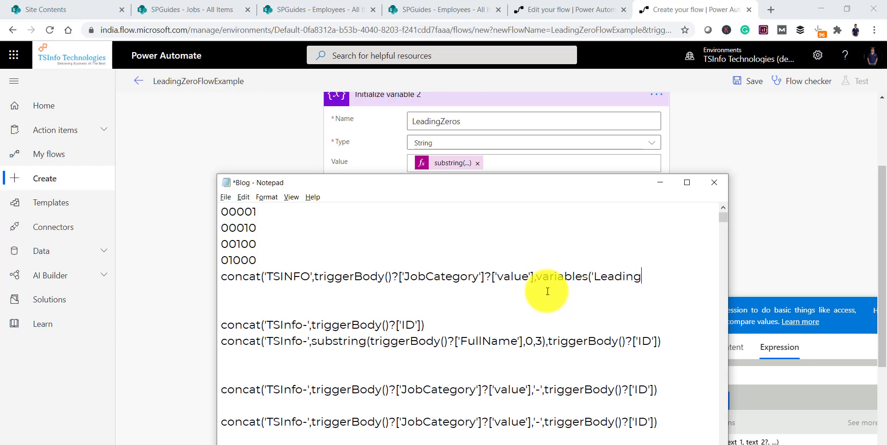
type("ero")
Step: Complete the new concat expression with triggerBody()?['ID']) copied from the FullName expression
left_click_drag(548, 341, 655, 342)
key("ctrl+c")
left_click(683, 277)
key("ctrl+v")
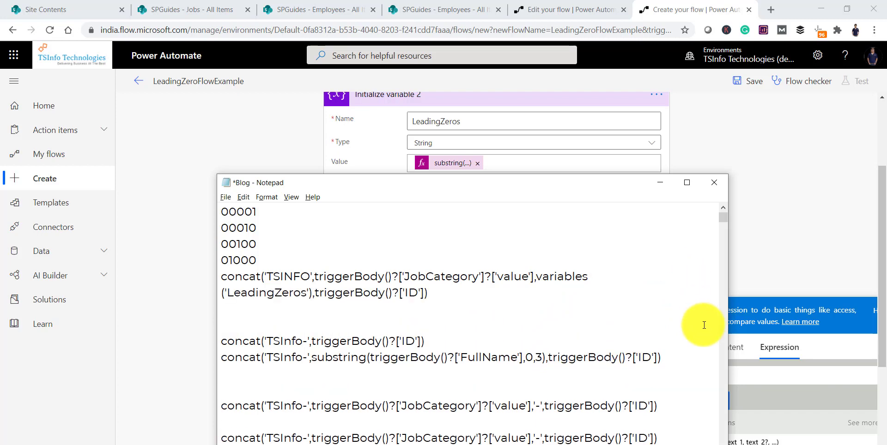
left_click(461, 298)
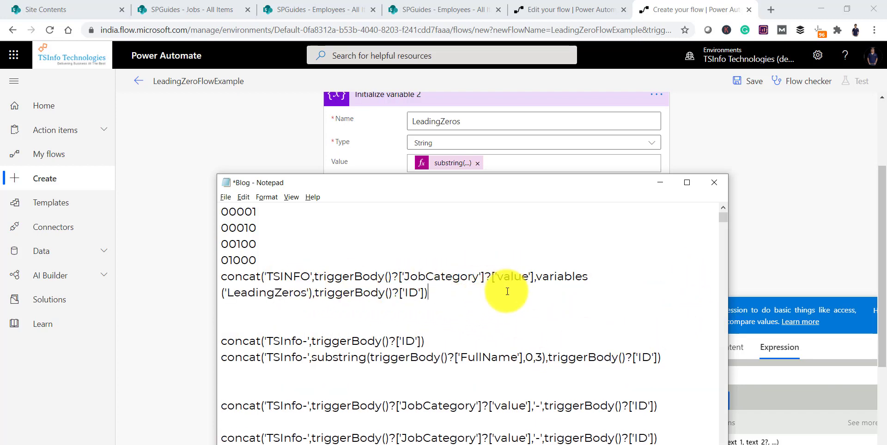
Step: Copy the complete concat expression from Notepad into the expression editor and apply it as the Finalvalue variable's value
left_click_drag(222, 277, 468, 294)
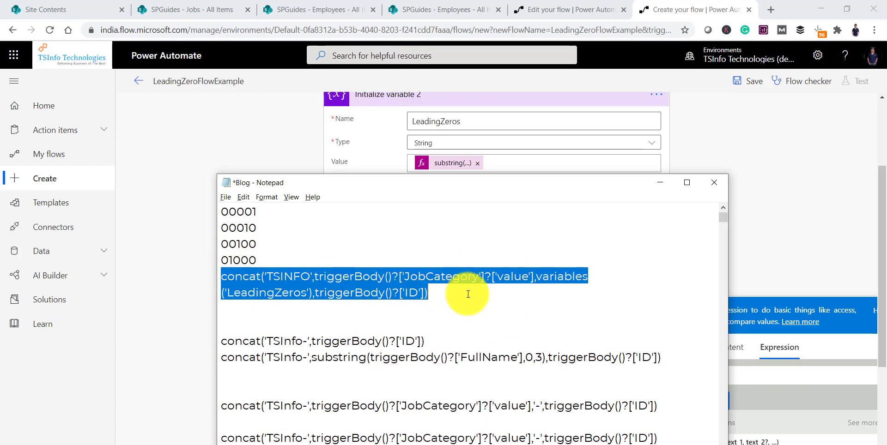
key("ctrl+c")
left_click(791, 375)
key("ctrl+v")
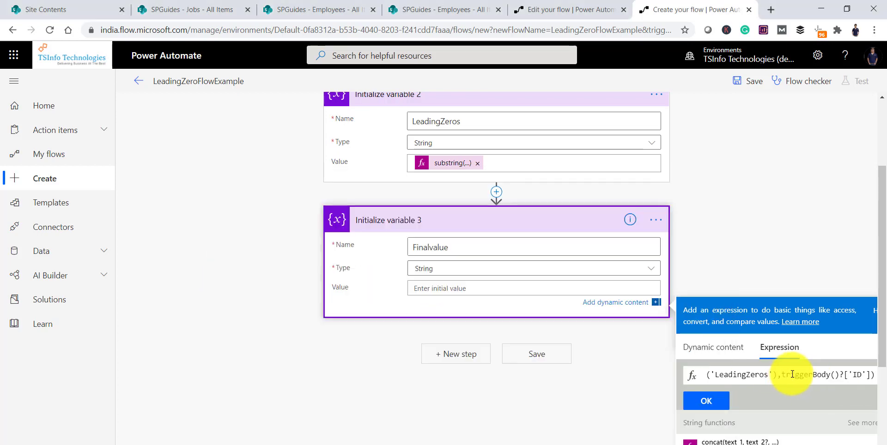
left_click(717, 402)
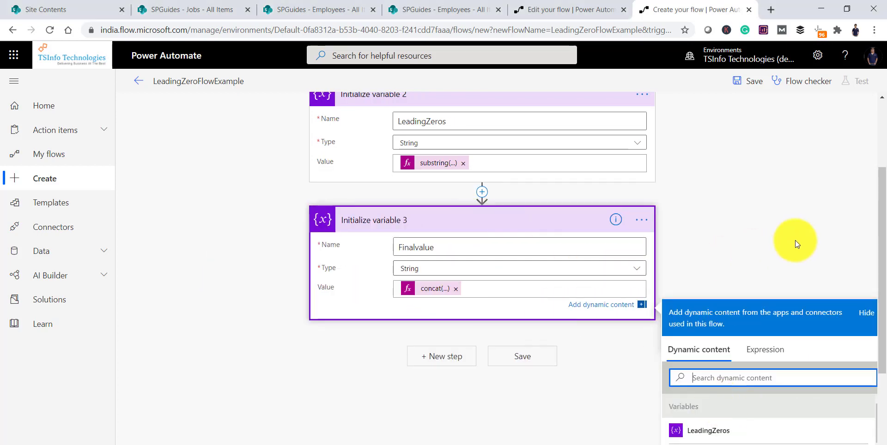
left_click(795, 240)
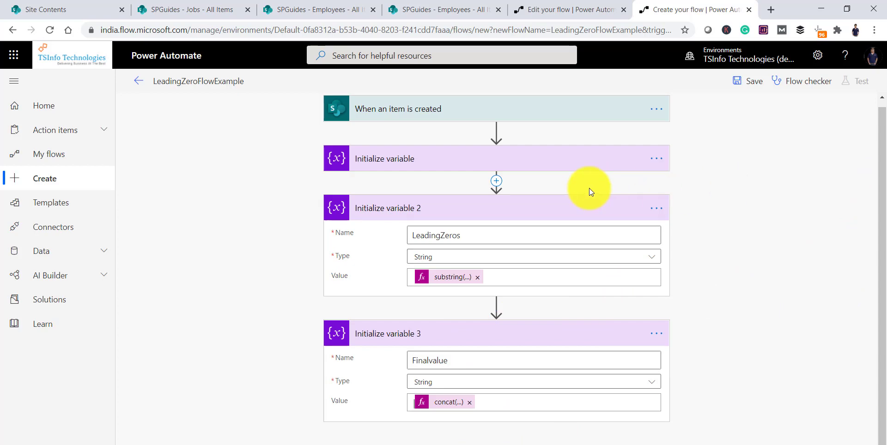
Step: Collapse the Initialize variable 2 and 3 cards and add a SharePoint Update item action at the end of the flow
left_click(563, 217)
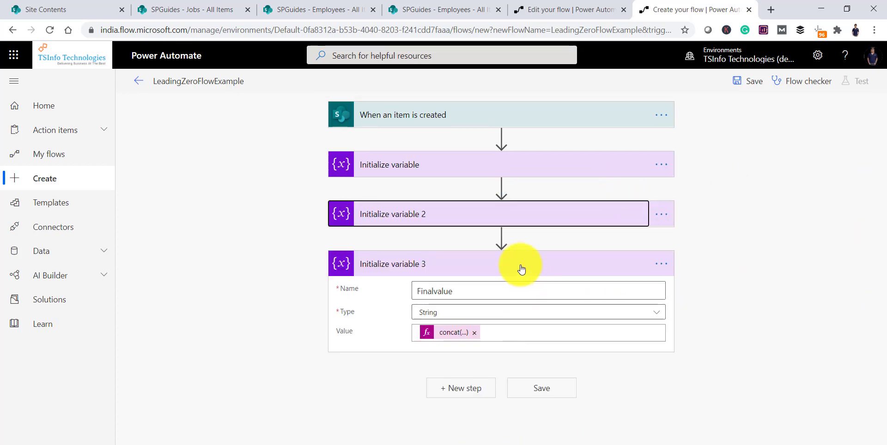
left_click(521, 267)
left_click(478, 313)
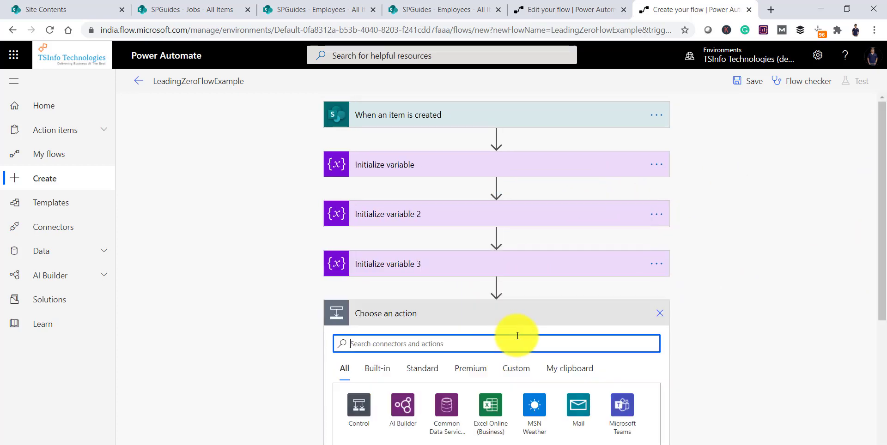
scroll(518, 336, "down", 5)
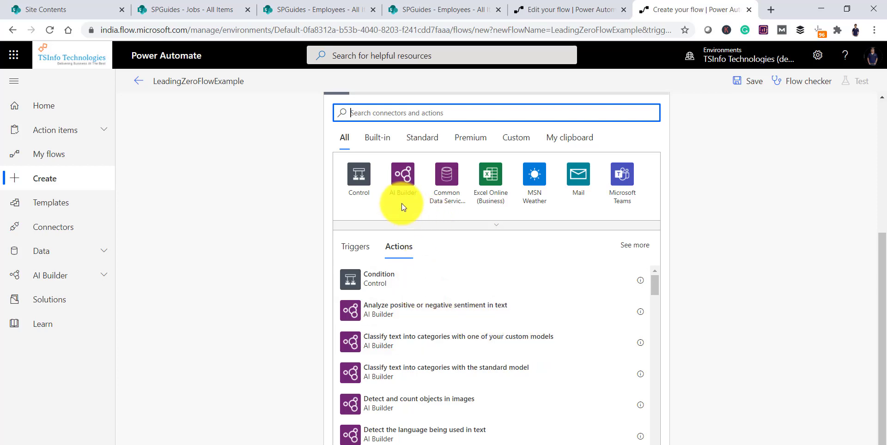
type("updat")
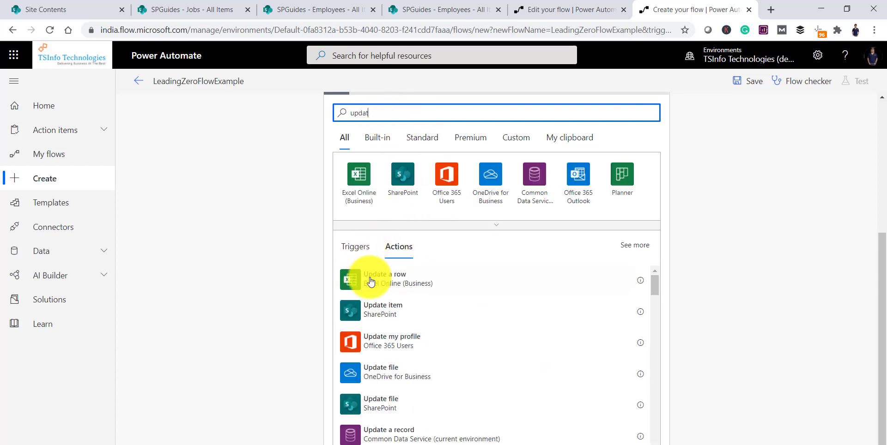
left_click(376, 310)
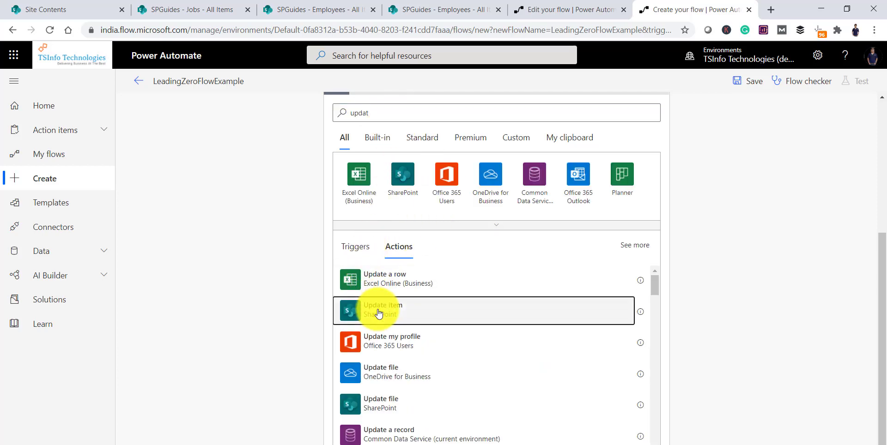
Step: Set the Update item action's site address to SPGuides and its list name to Jobs
left_click(465, 340)
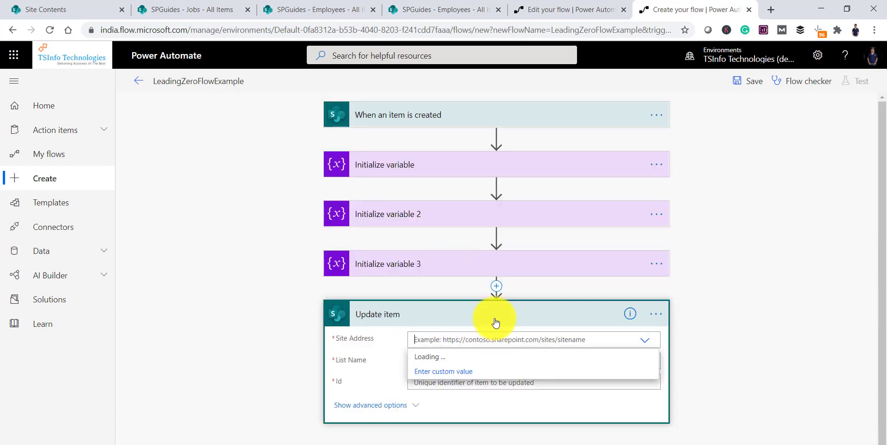
scroll(500, 379, "down", 1)
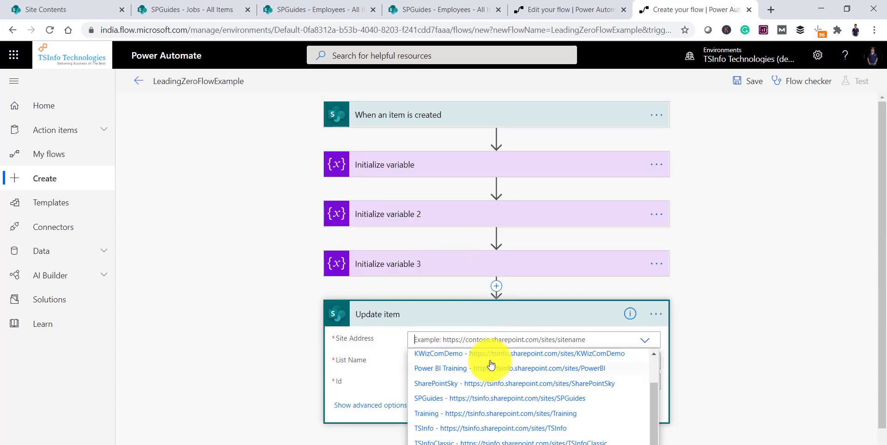
left_click(480, 400)
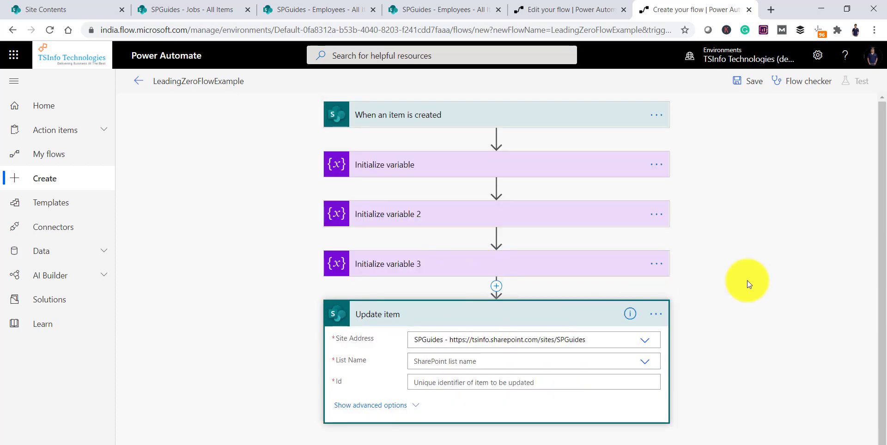
left_click(518, 360)
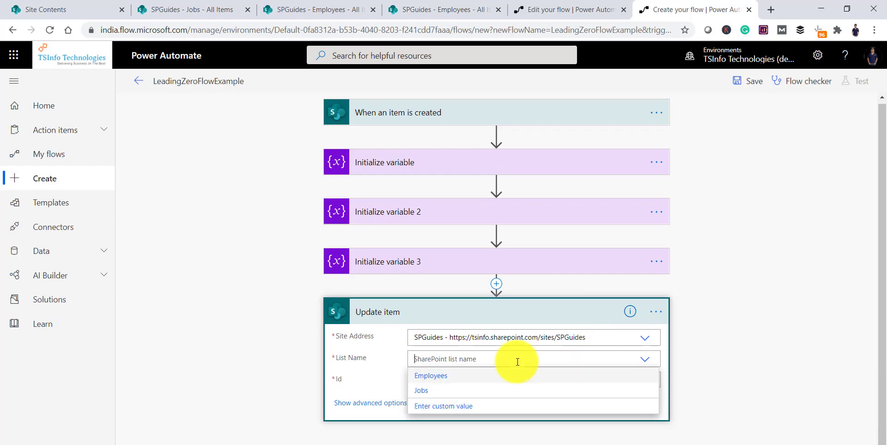
left_click(473, 392)
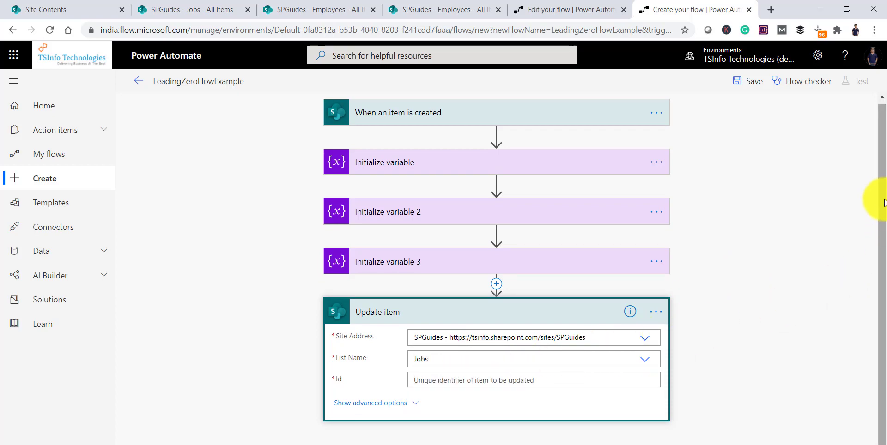
Step: Fill the Update item action's Id with the trigger's ID and its Title with the trigger's Title
left_click(451, 318)
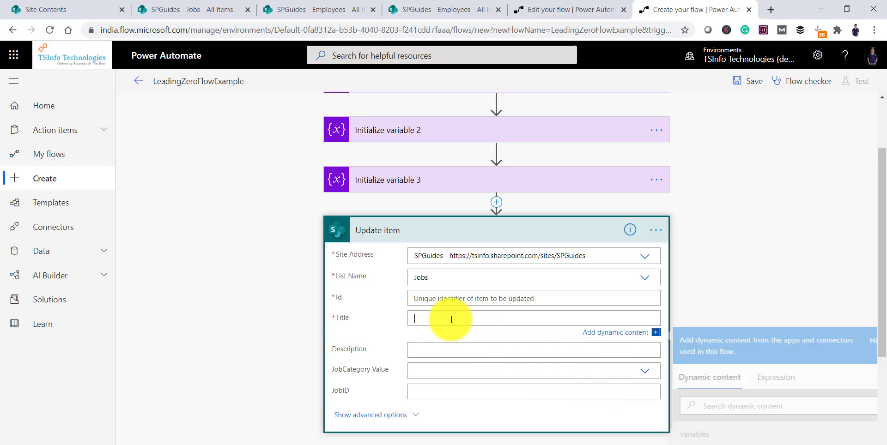
left_click(511, 301)
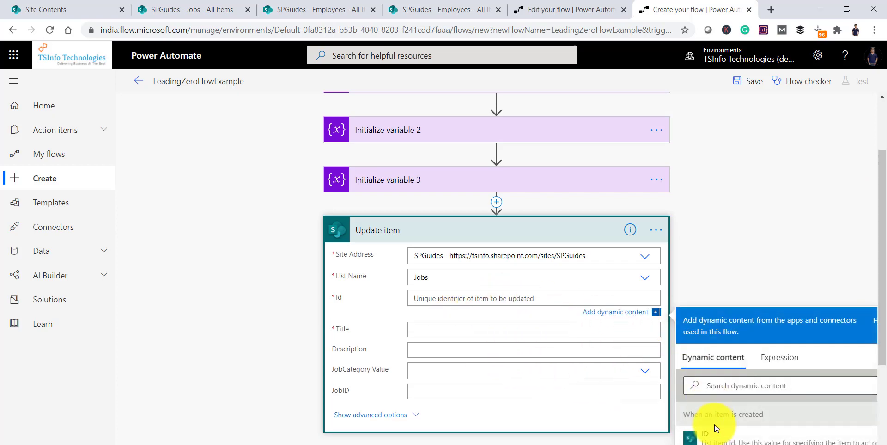
left_click(707, 435)
left_click(438, 331)
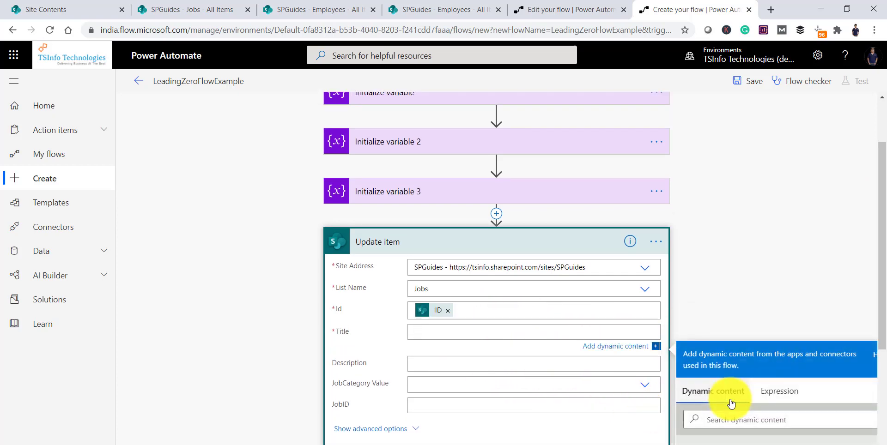
scroll(734, 392, "down", 4)
left_click(709, 407)
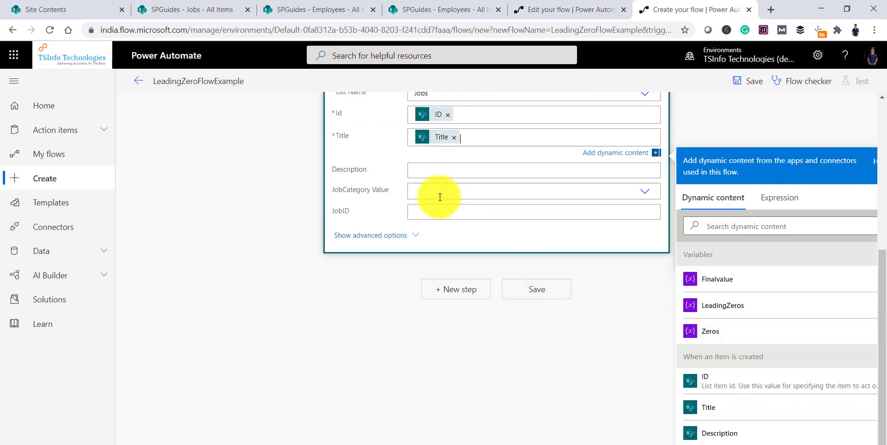
Step: Fill the Update item's Description with the trigger's Description, and its JobCategory Value with the trigger's JobCategory Value as a custom value
left_click(421, 169)
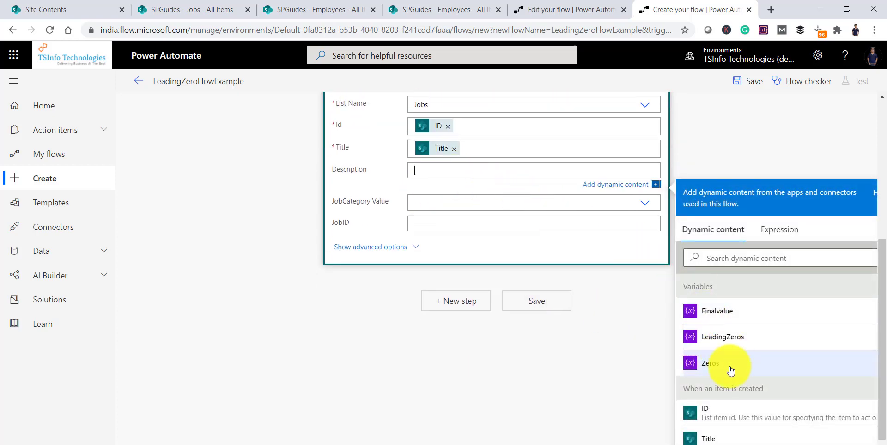
scroll(731, 379, "down", 4)
left_click(732, 295)
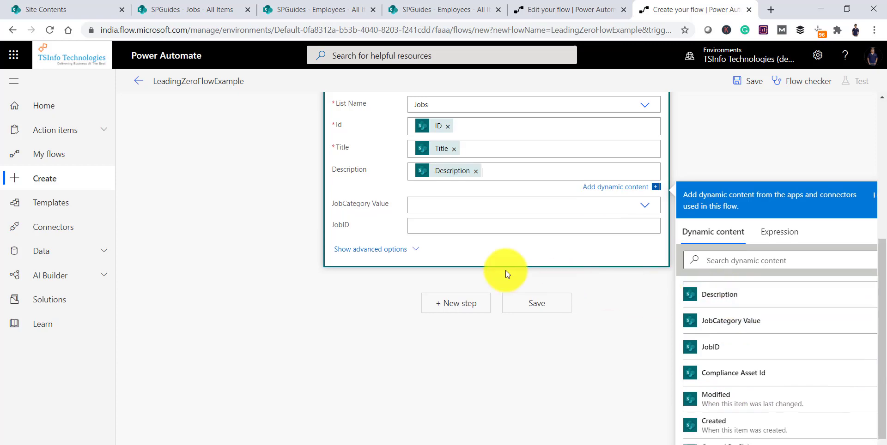
left_click(433, 207)
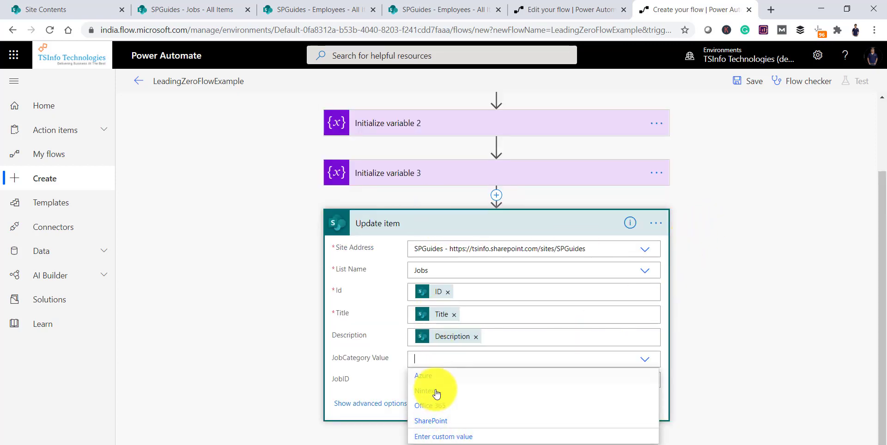
left_click(437, 436)
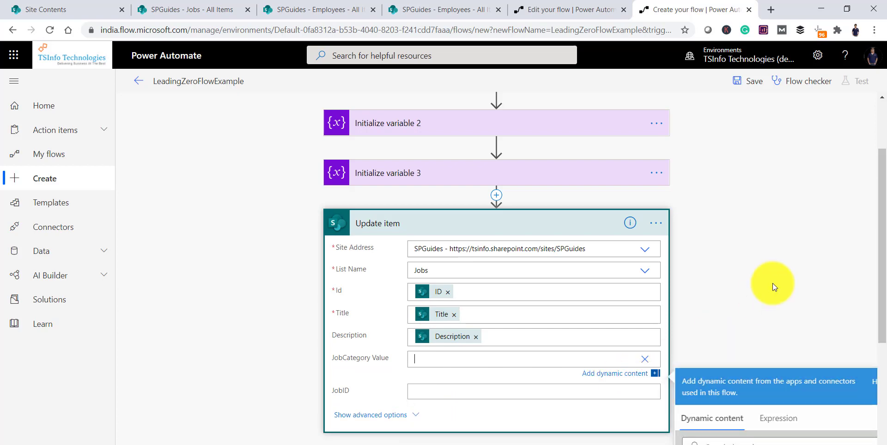
scroll(730, 365, "down", 3)
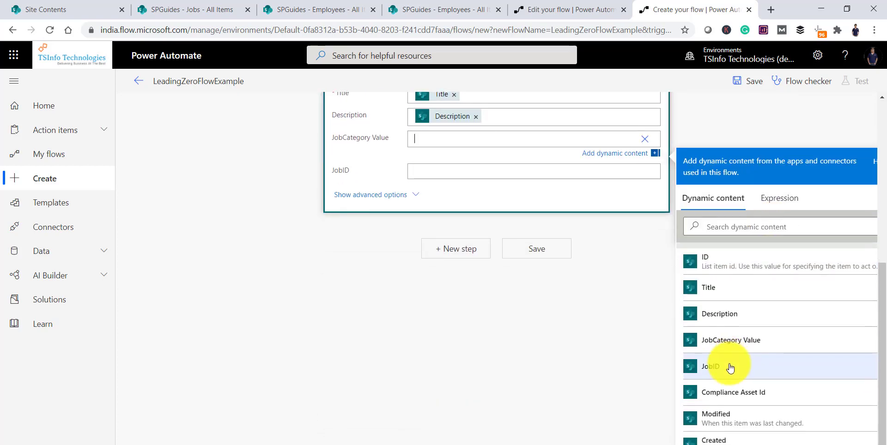
left_click(732, 287)
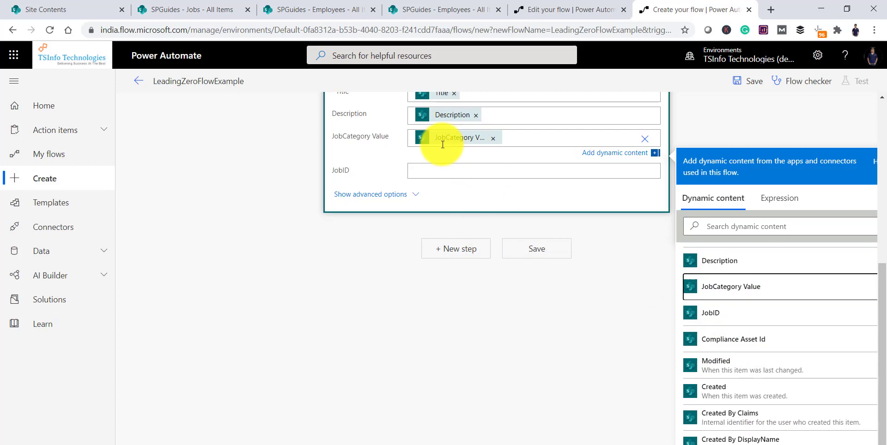
Step: Set the Update item's JobID to the Finalvalue variable and save the flow
left_click(502, 171)
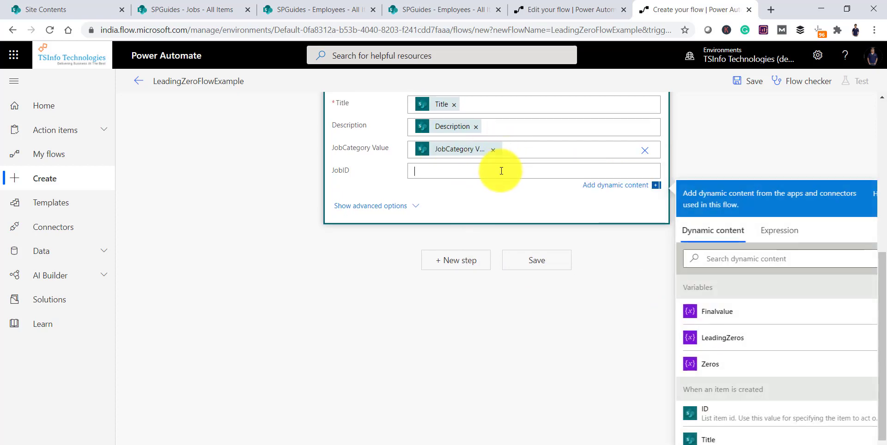
left_click(727, 318)
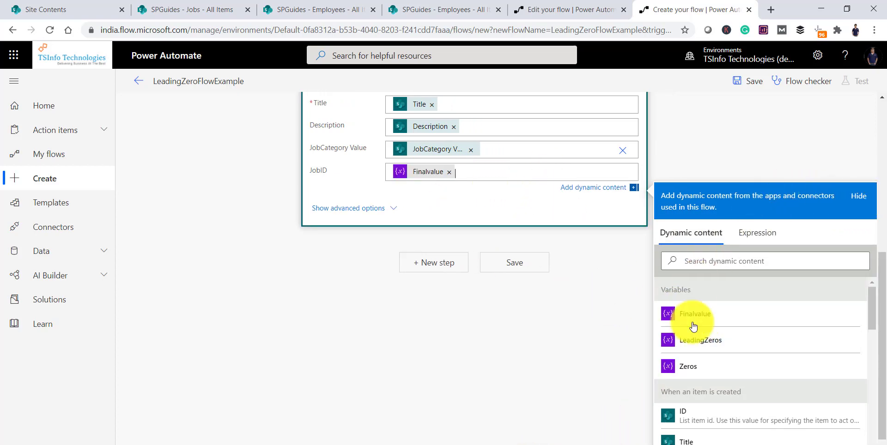
left_click(865, 196)
left_click(508, 300)
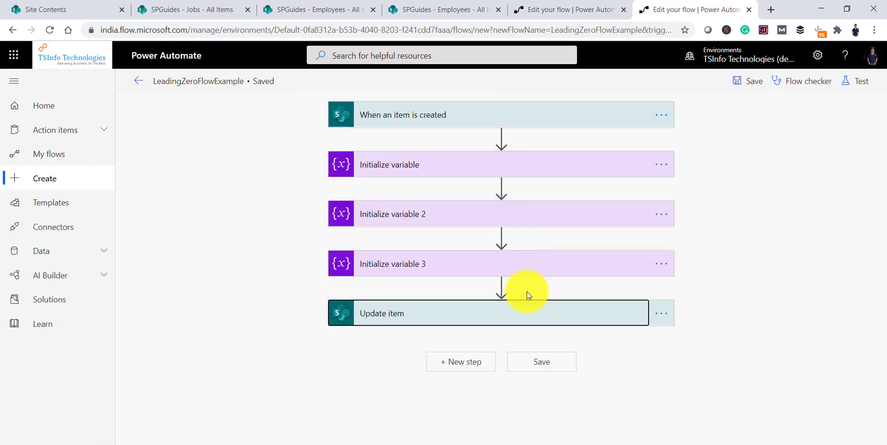
Step: Expand the Update item card, save the flow again and return to its details page
left_click(573, 312)
scroll(605, 309, "up", 2)
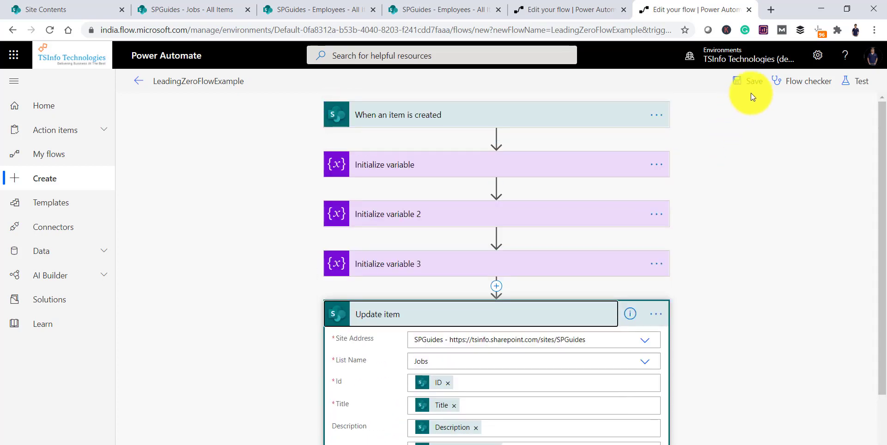
left_click(749, 82)
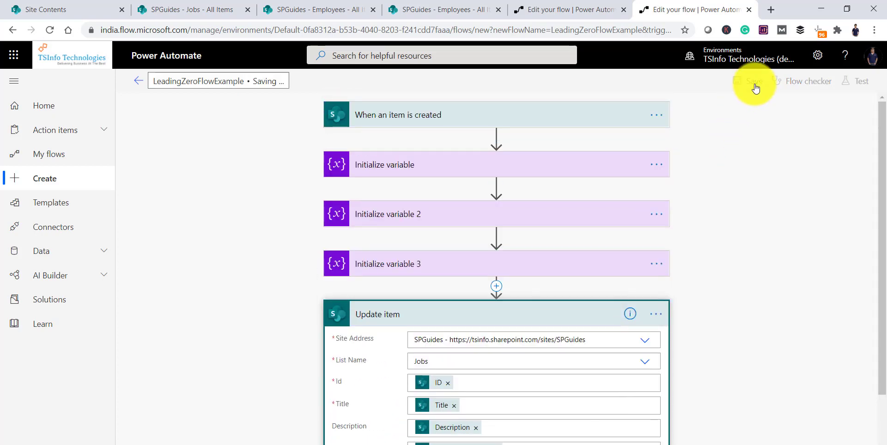
left_click(140, 83)
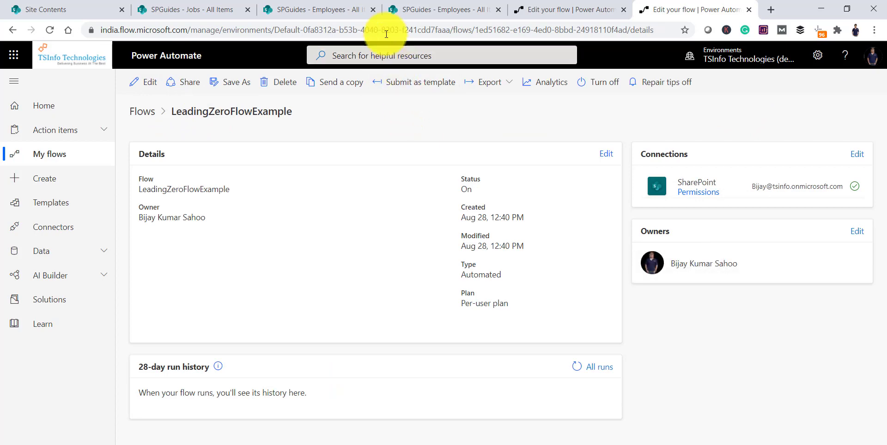
Step: Switch to the Jobs list in SharePoint and start a new item titled "SharePoint job openings"
left_click(323, 10)
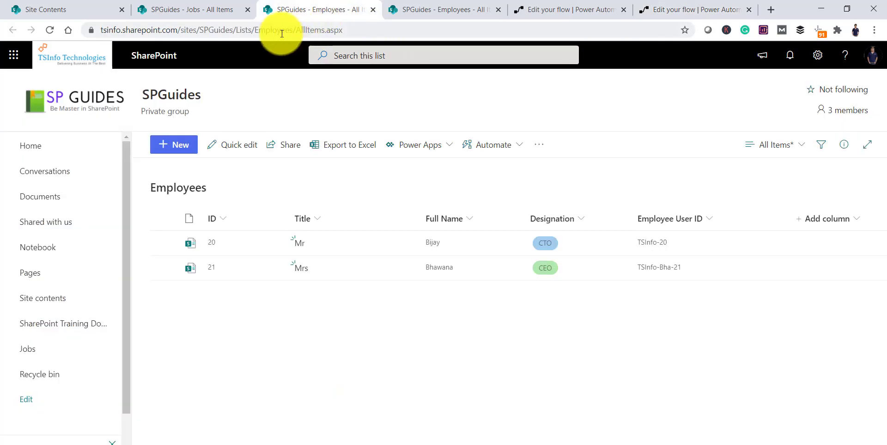
left_click(225, 4)
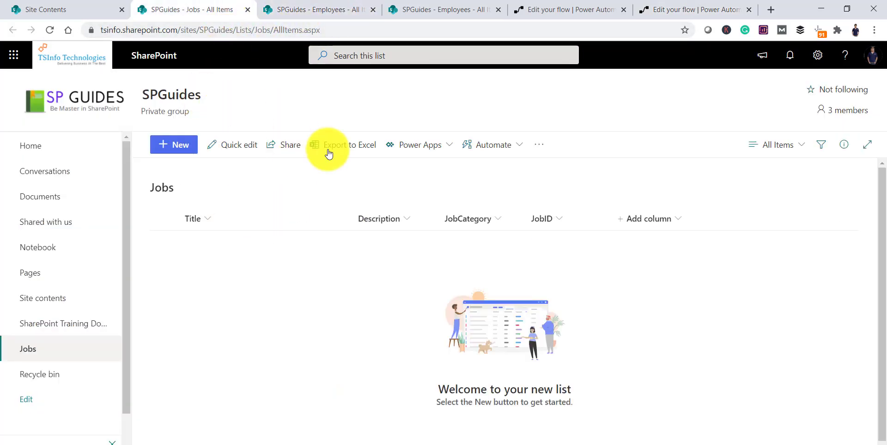
left_click(178, 156)
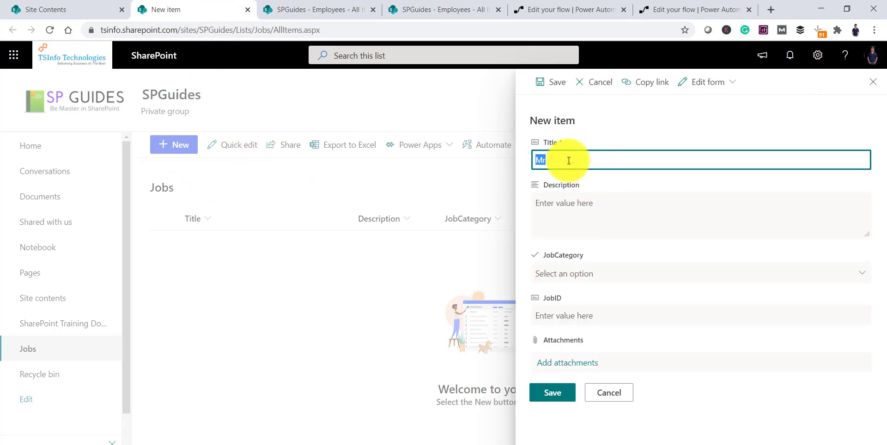
key("Tab")
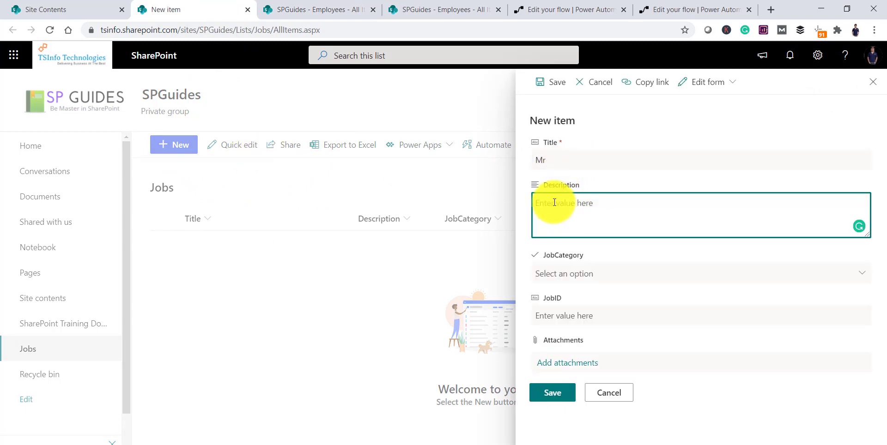
double_click(543, 159)
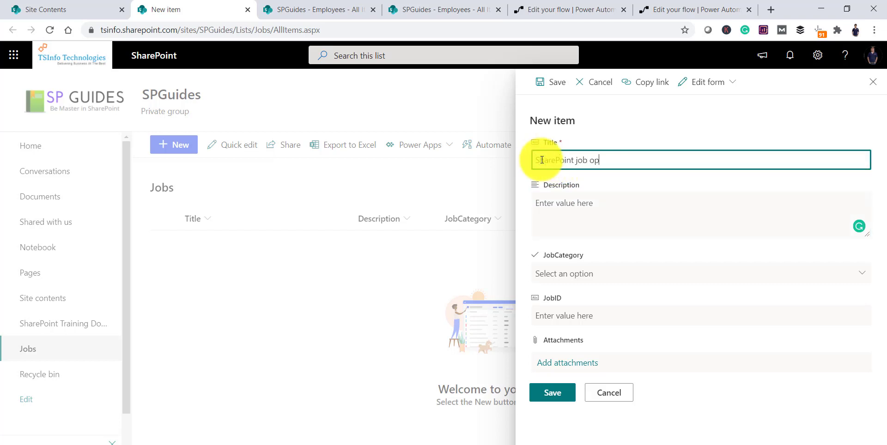
Step: Enter "This is a sharepoint job opeings" as the new item's description and choose SharePoint as its JobCategory
left_click(559, 204)
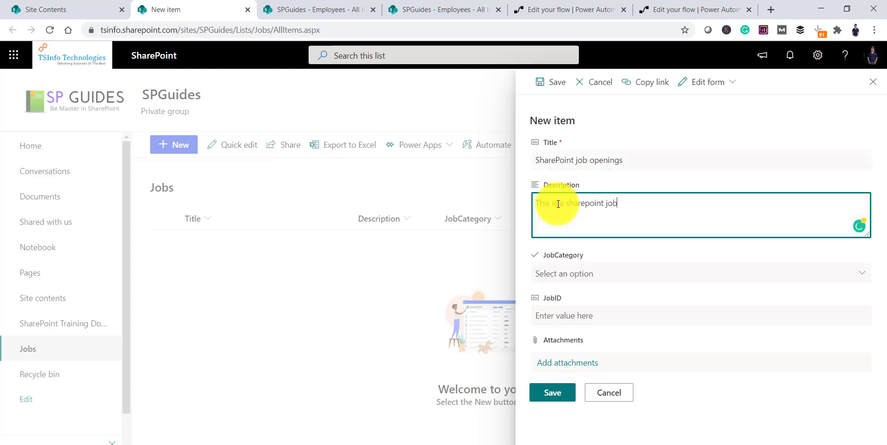
type("This is a sharepoint job p")
key("BackSpace")
type("o")
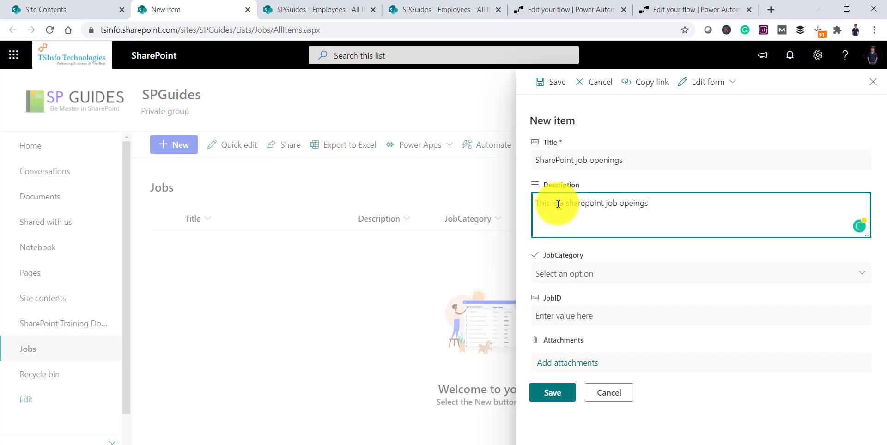
type("peings")
left_click(580, 275)
left_click(583, 313)
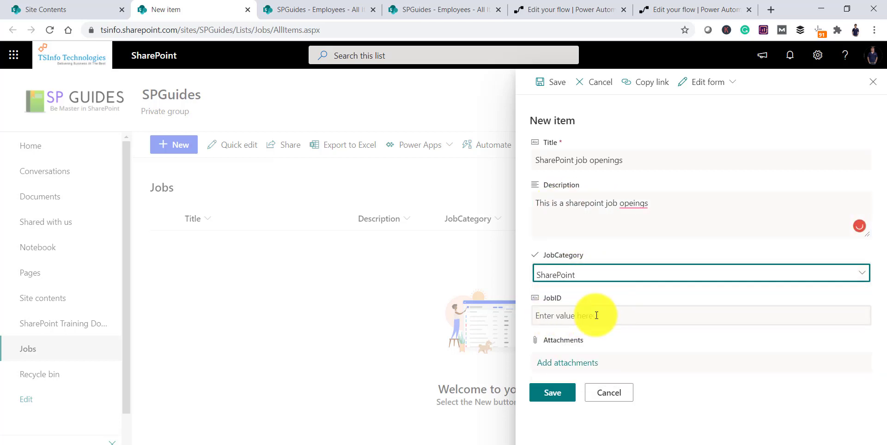
Step: Hide the JobID column from the Jobs list form and save the new item
left_click(728, 81)
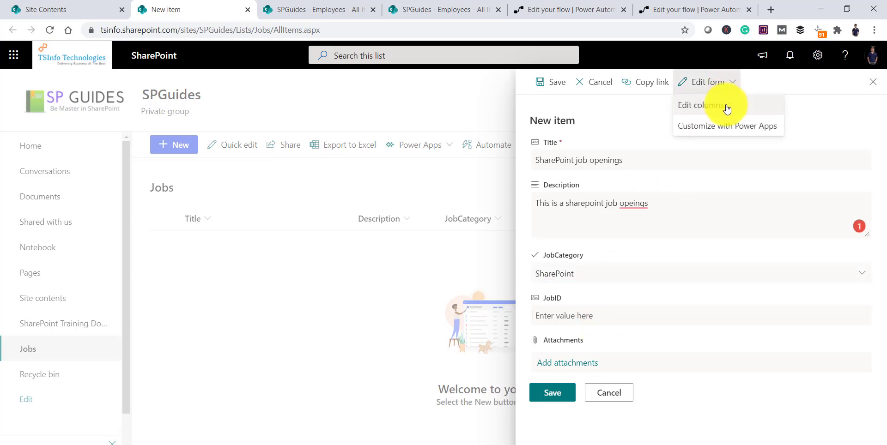
left_click(705, 106)
left_click(721, 230)
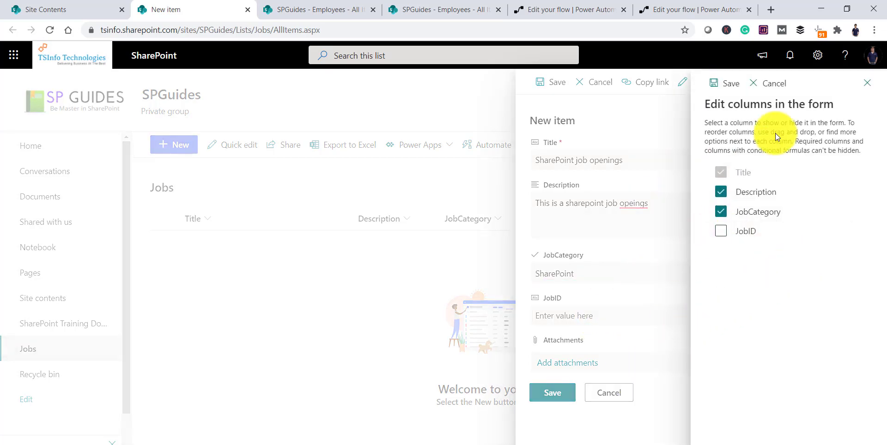
left_click(706, 90)
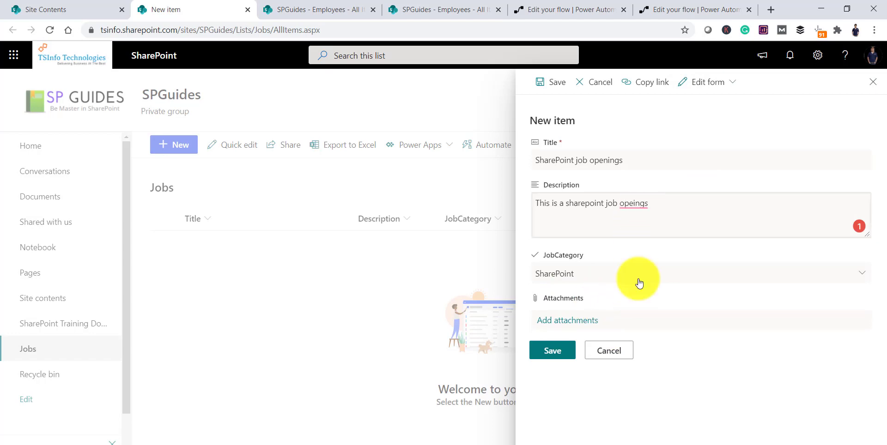
left_click(552, 351)
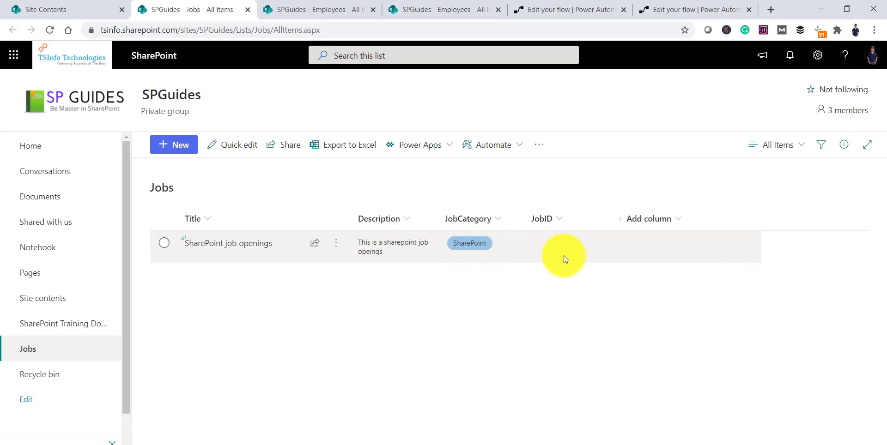
Step: Reload the Jobs list, then switch to LeadingZeroFlowExample's details page in Power Automate
left_click(541, 37)
key("Return")
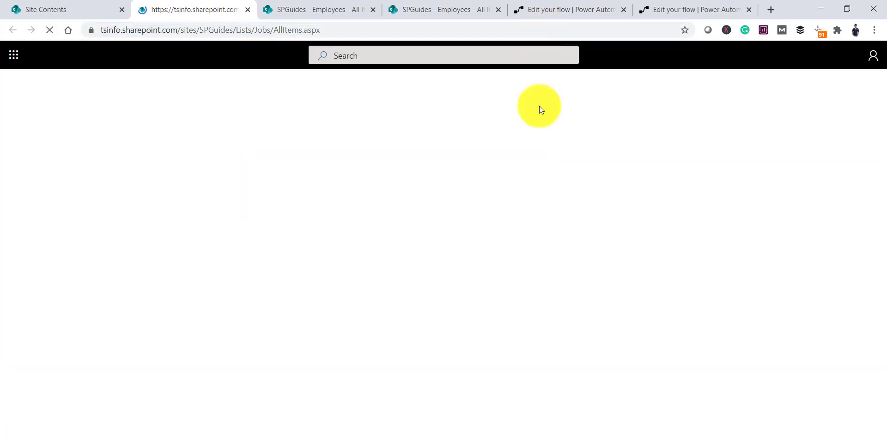
left_click(338, 9)
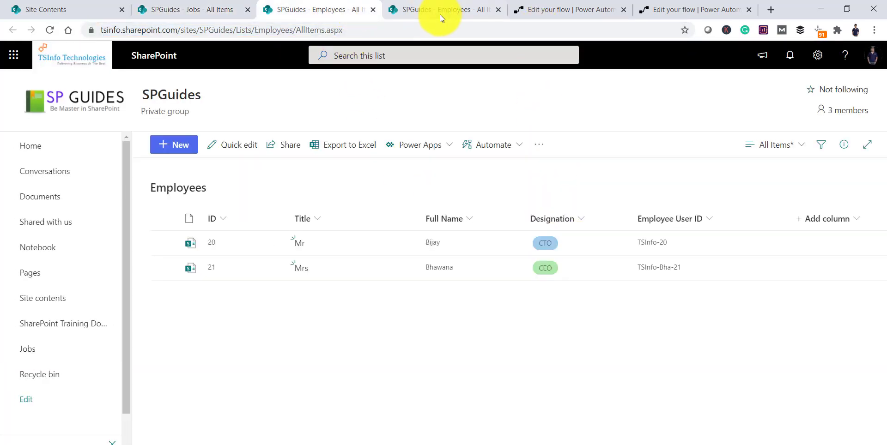
left_click(536, 11)
left_click(655, 8)
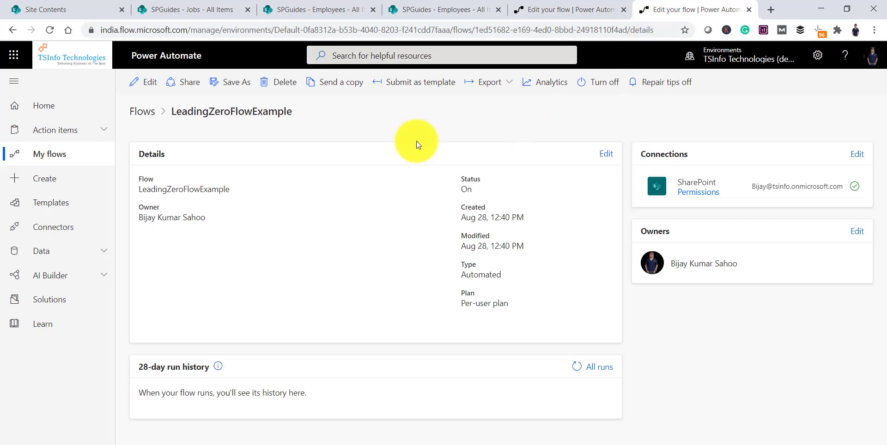
Step: Refresh the flow's details page until its run history lists the run, then check the new item's JobID in the Jobs list
left_click(318, 31)
key("Return")
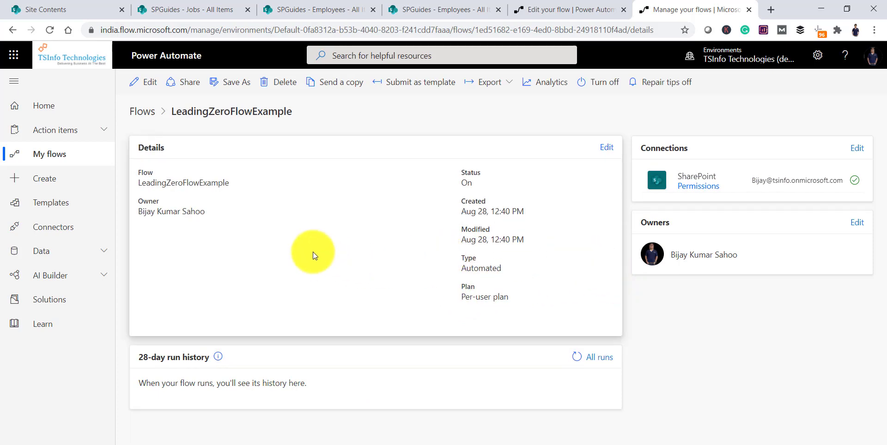
left_click(352, 29)
key("Return")
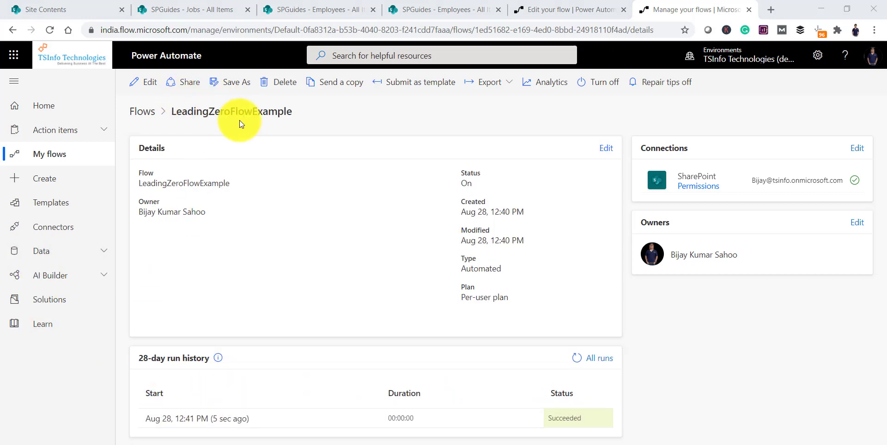
left_click(232, 10)
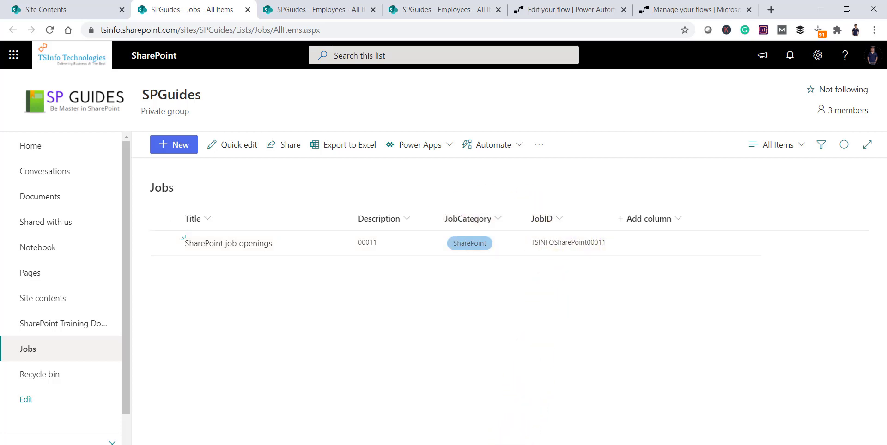
Step: Open LeadingZeroFlowExample in the Power Automate editor and expand its three Initialize variable cards
left_click(655, 10)
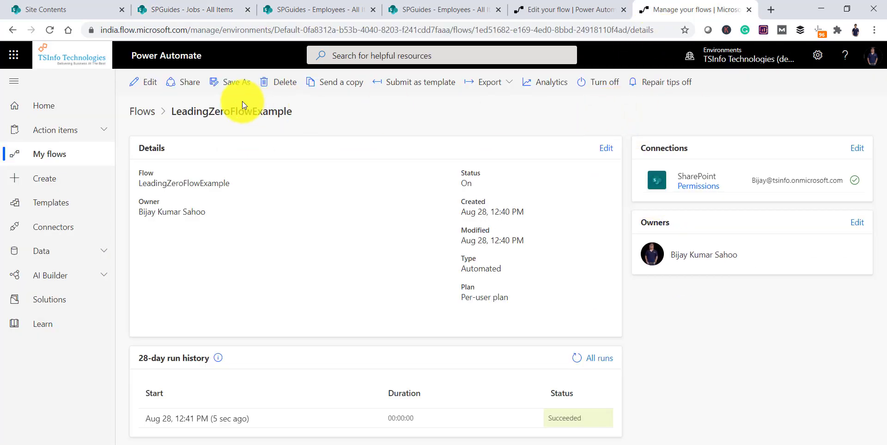
left_click(144, 82)
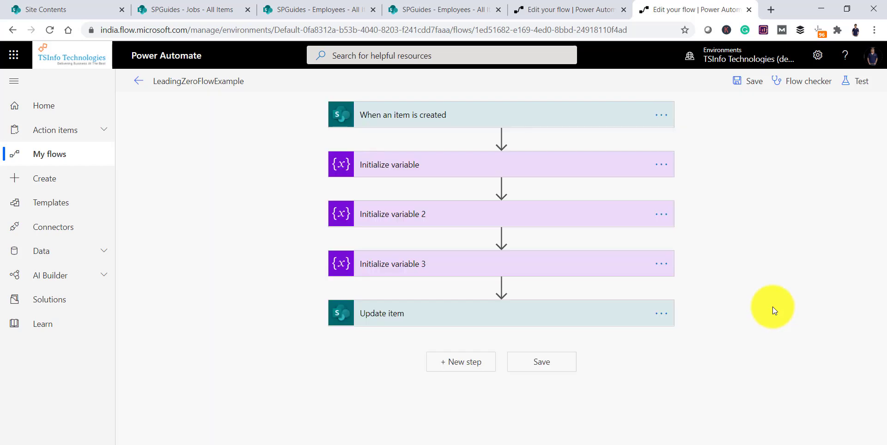
left_click(444, 265)
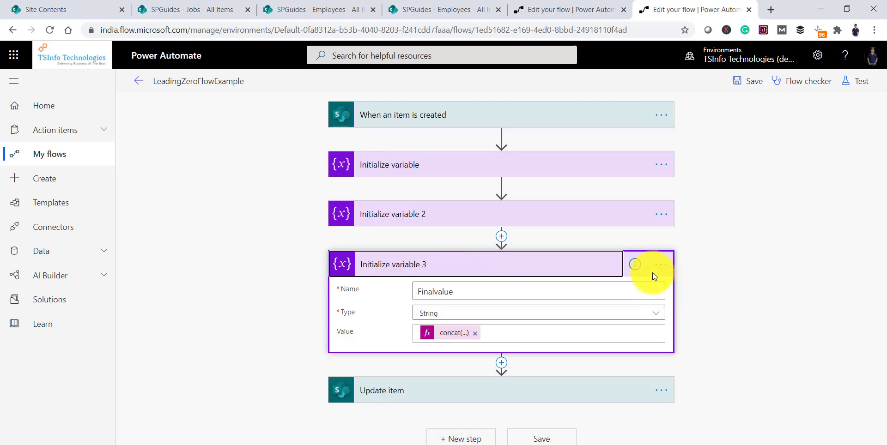
left_click(492, 214)
left_click(550, 166)
Step: Expand the Update item card and review the flow's variable definitions and the field mappings for the Jobs list
scroll(792, 267, "down", 3)
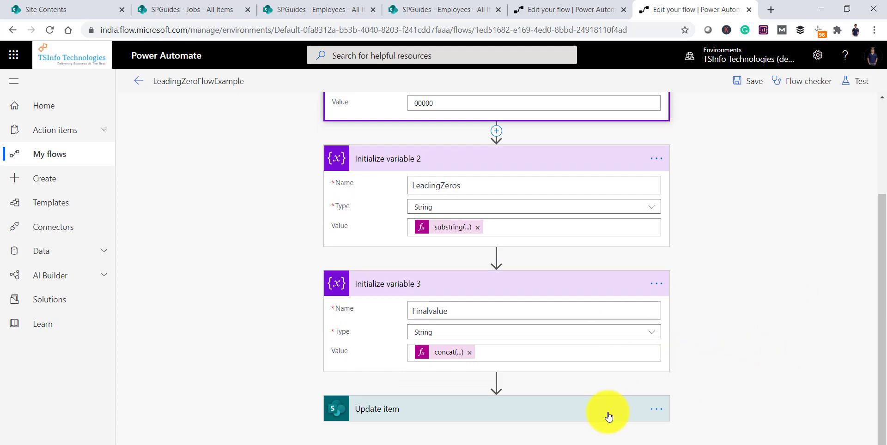
left_click(586, 413)
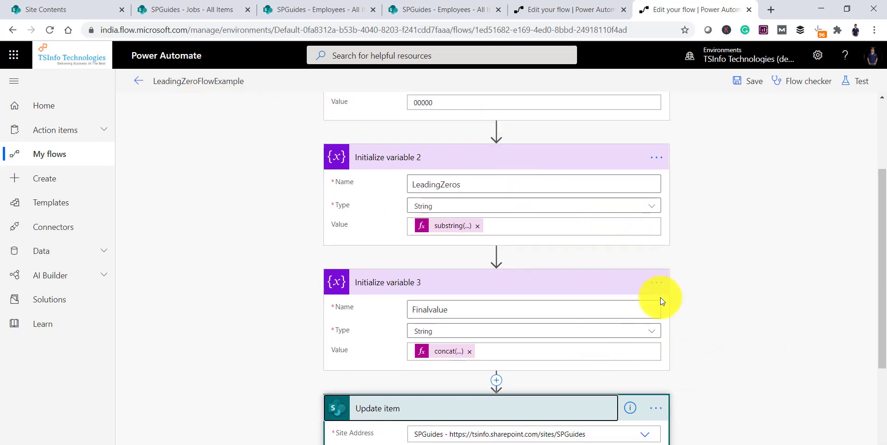
scroll(661, 298, "down", 3)
scroll(661, 297, "up", 3)
scroll(509, 165, "up", 2)
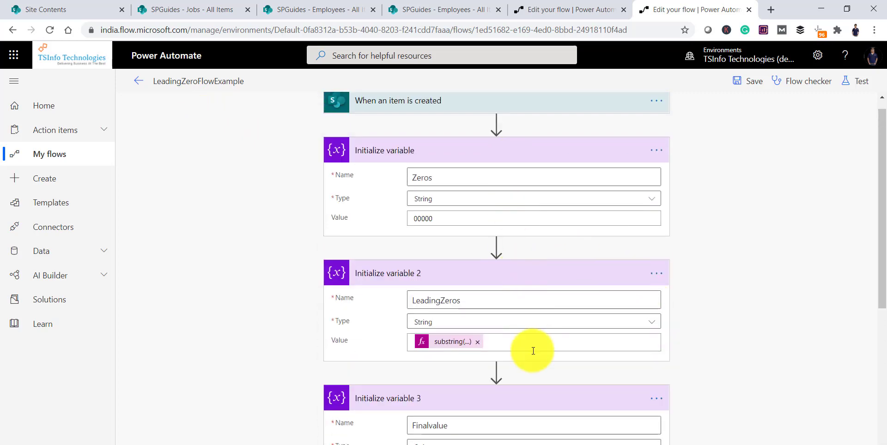
scroll(531, 351, "down", 3)
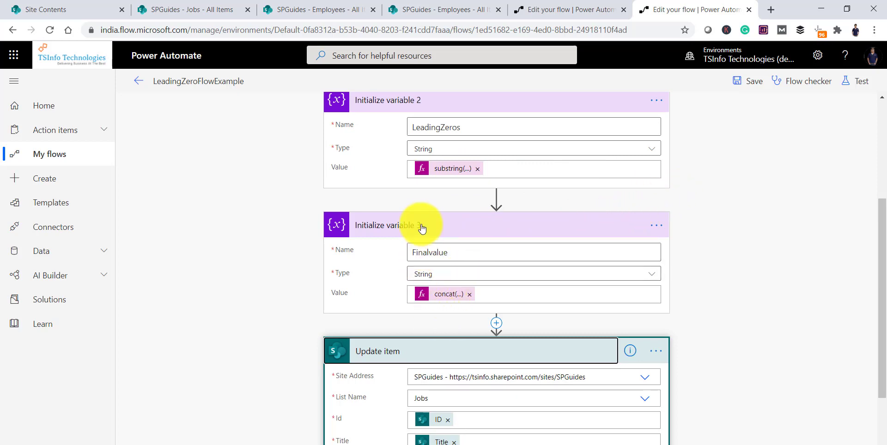
scroll(462, 250, "down", 3)
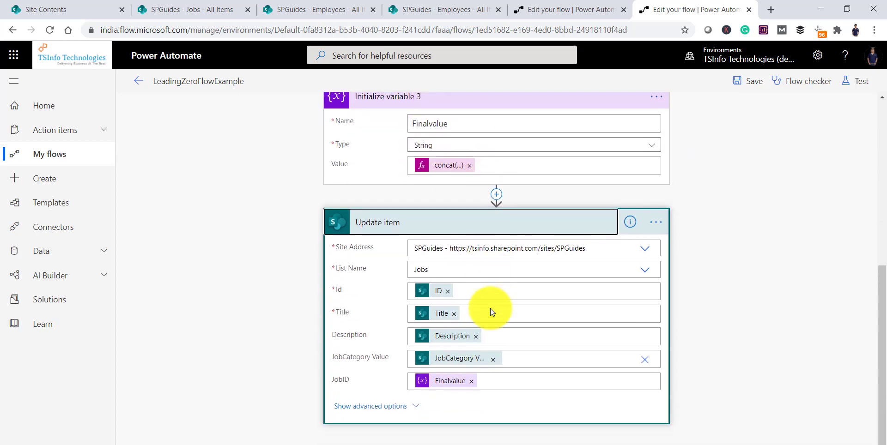